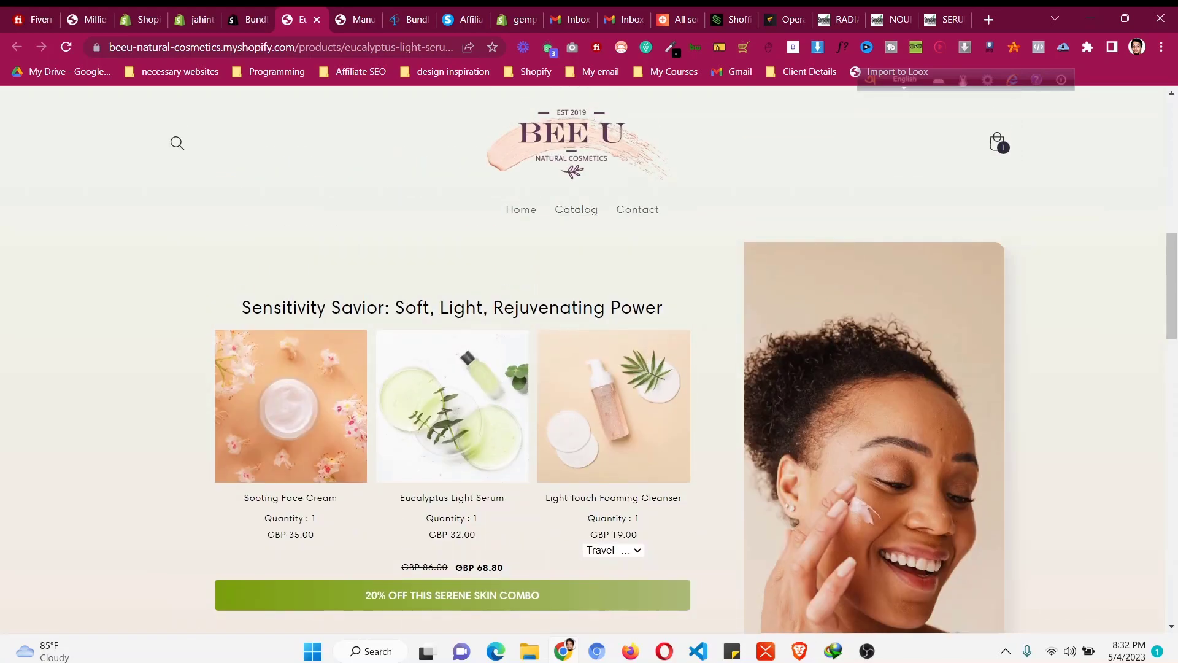
Step: Examine the Eucalyptus Light Serum product page and its three-product skincare bundle offer in the demo store
scroll(589, 368, up, 7)
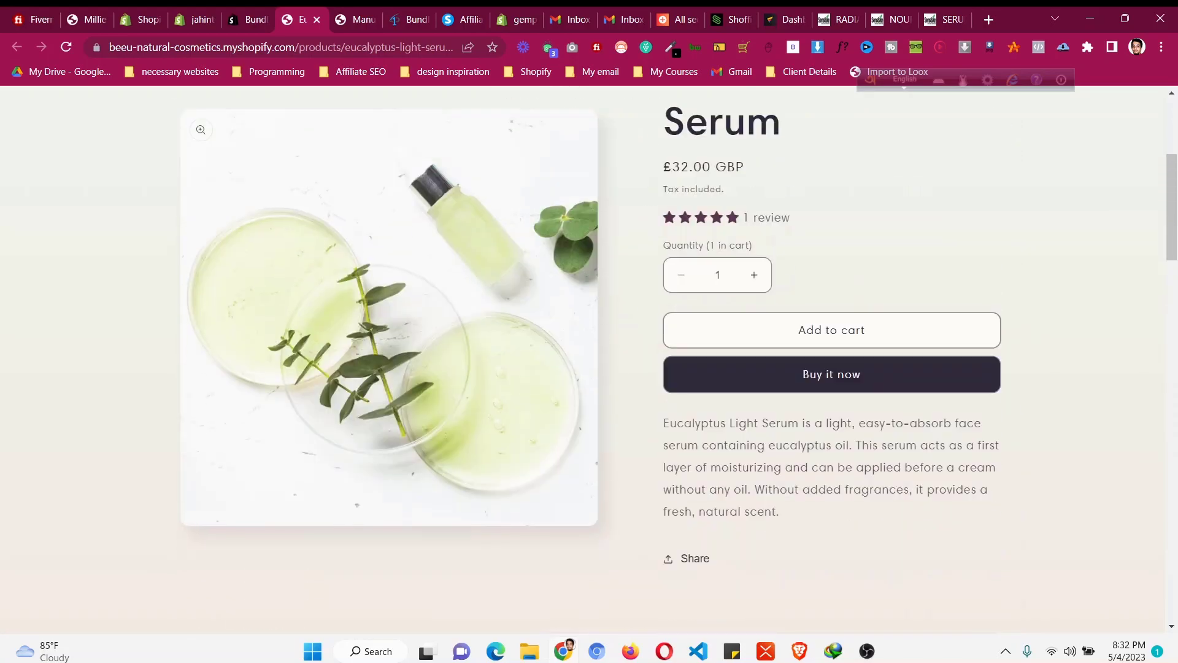
scroll(589, 359, down, 5)
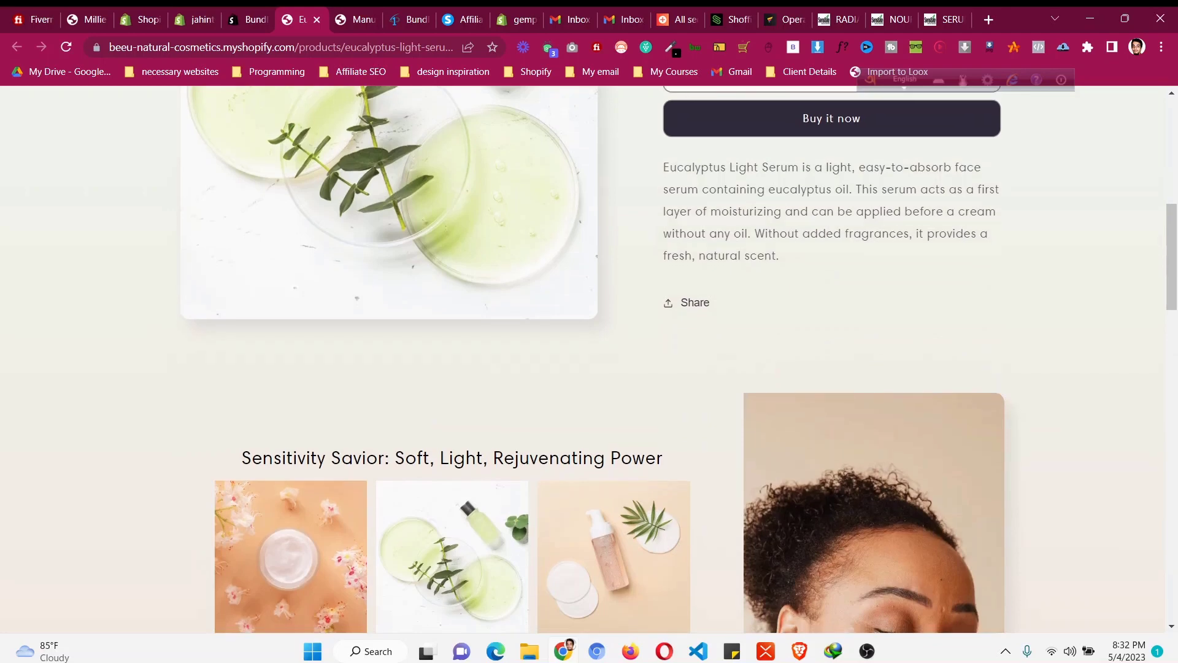
scroll(589, 359, down, 3)
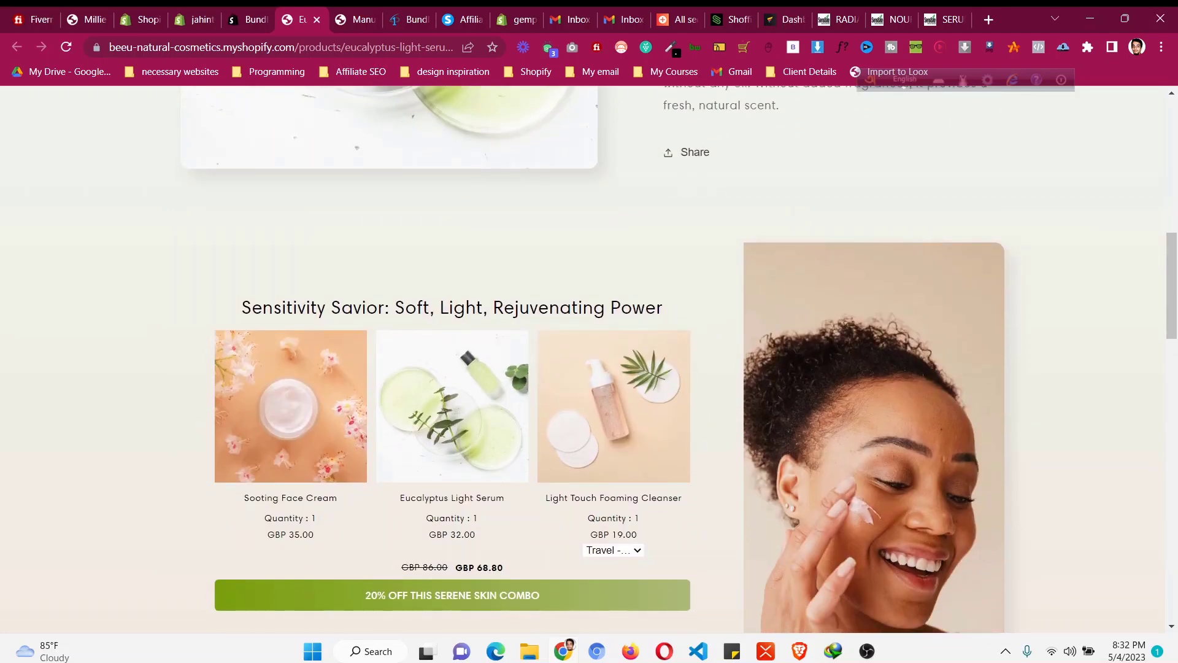
scroll(589, 359, down, 3)
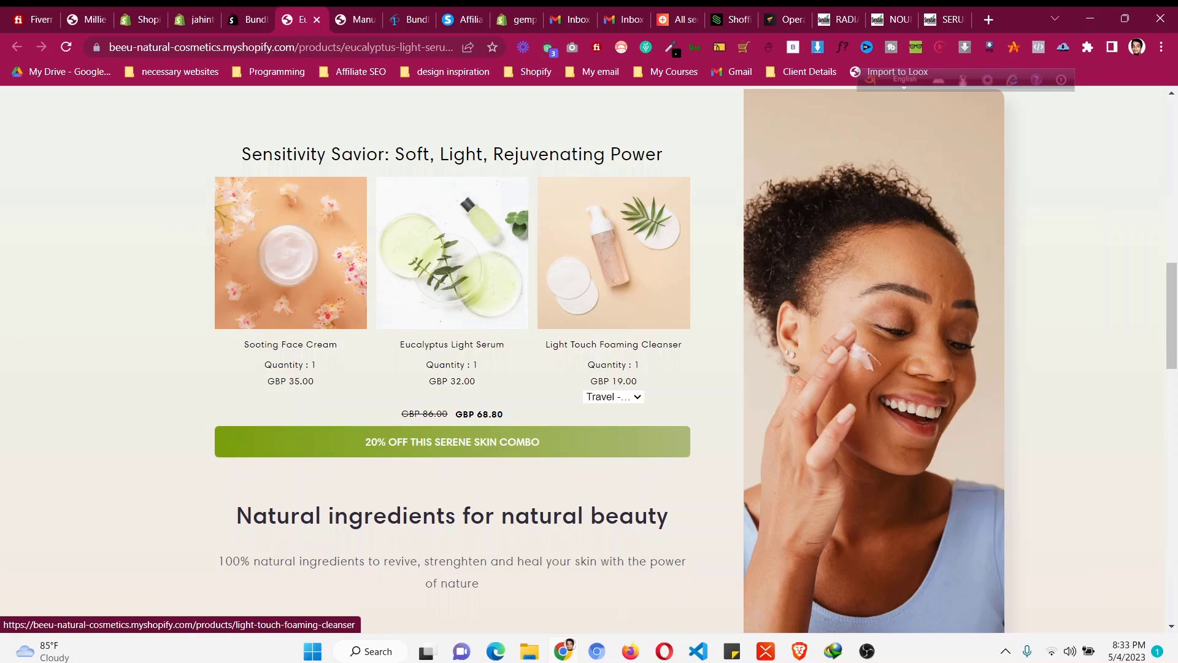
Step: Install Bundle Bee Bundles Builder in the jahintryingnewaa store from its Shopify App Store listing, after checking its features and pricing plans
key(ctrl+shift+Tab)
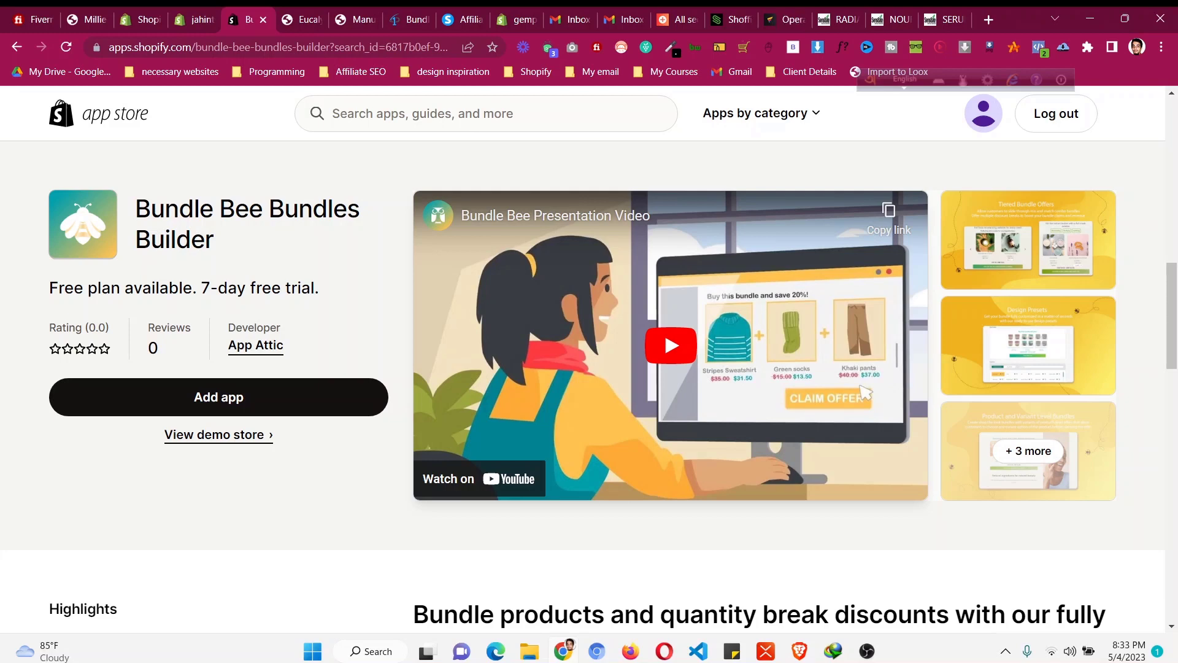
scroll(621, 312, down, 3)
scroll(621, 312, up, 3)
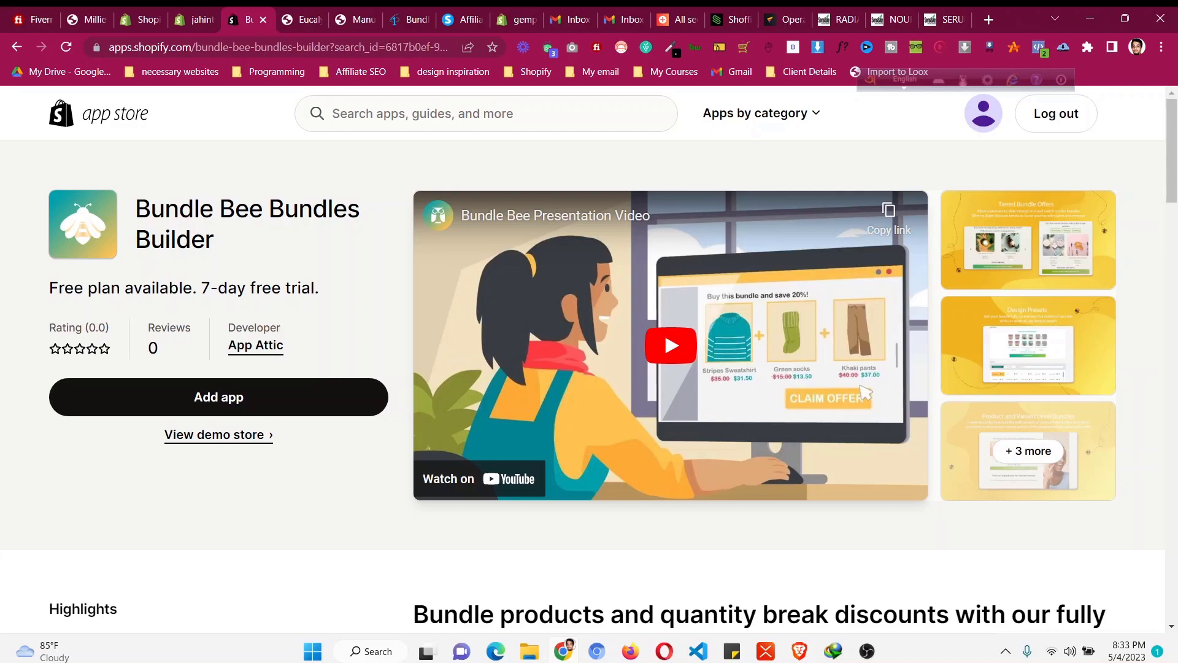
scroll(589, 368, down, 15)
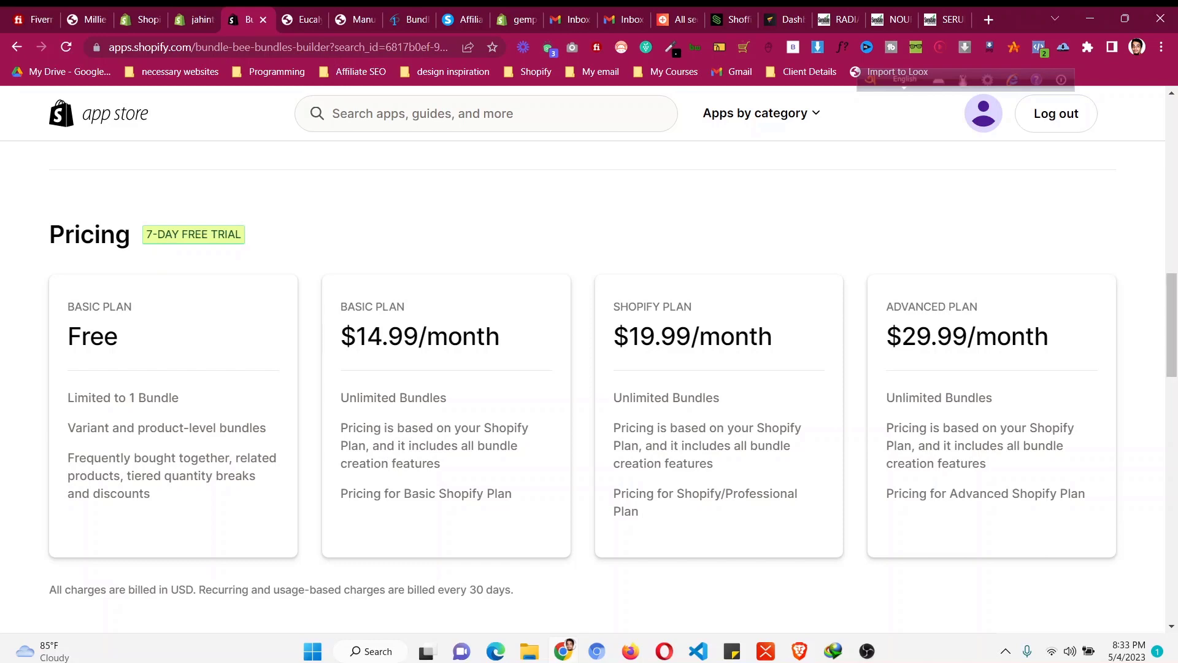
scroll(589, 368, up, 15)
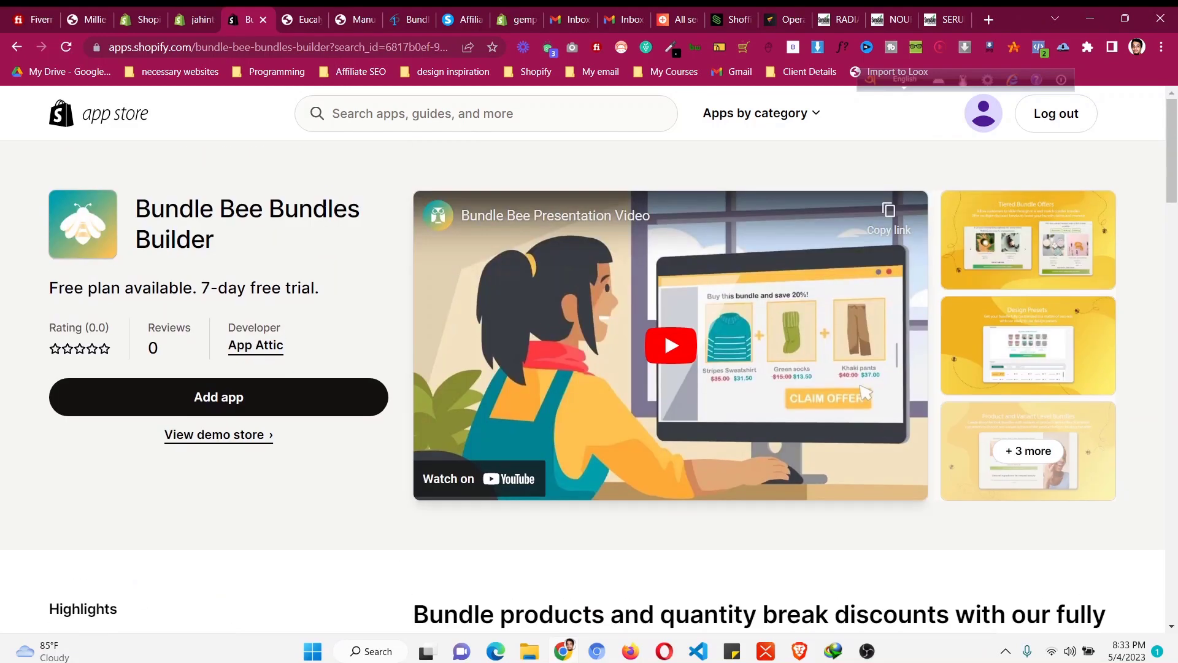
click(218, 397)
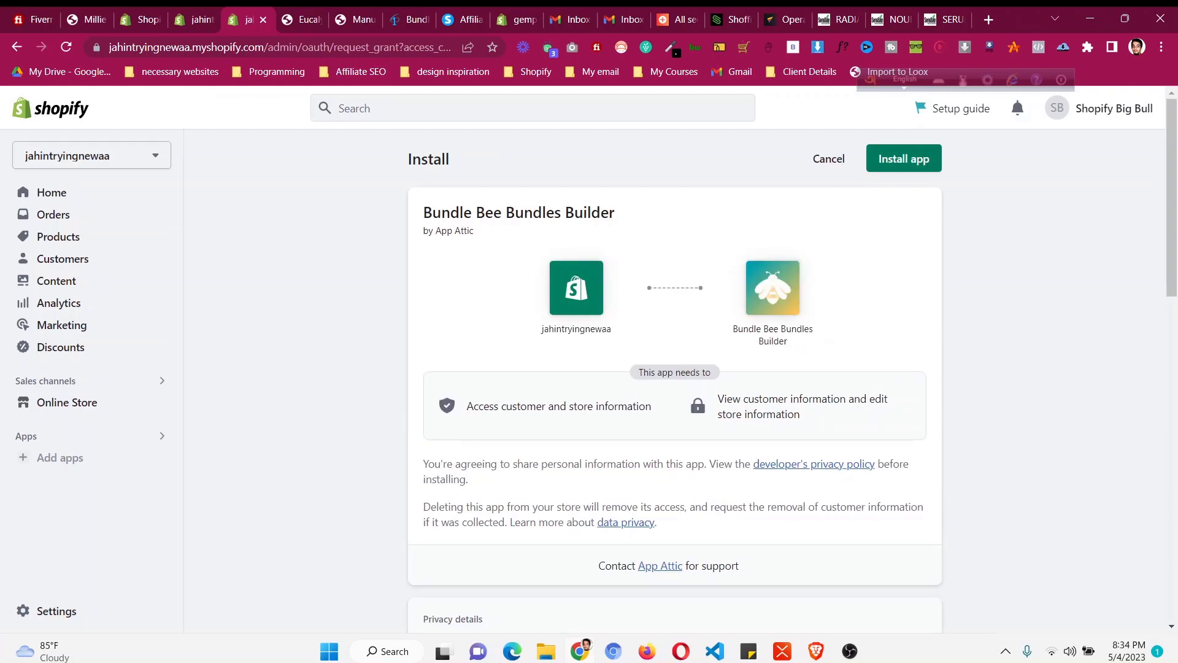
click(903, 159)
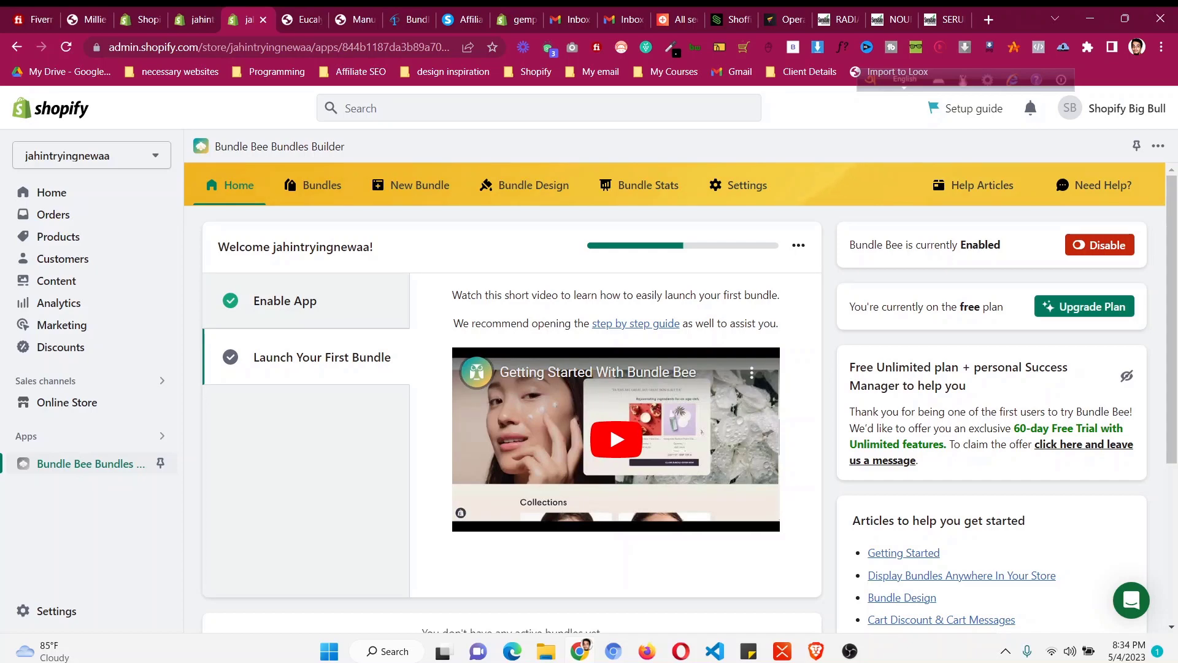
Step: Look over the Bundle Bee home page and the store's installed apps, and check the demo store's bundle example again
scroll(1045, 171, down, 5)
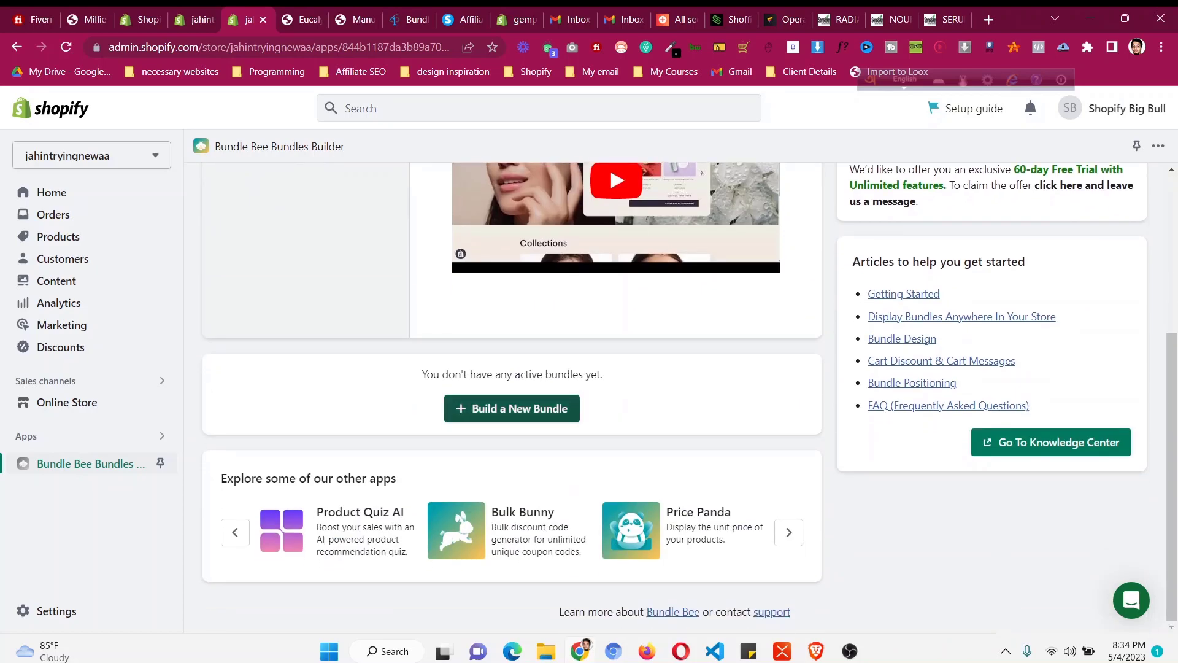
scroll(609, 164, up, 5)
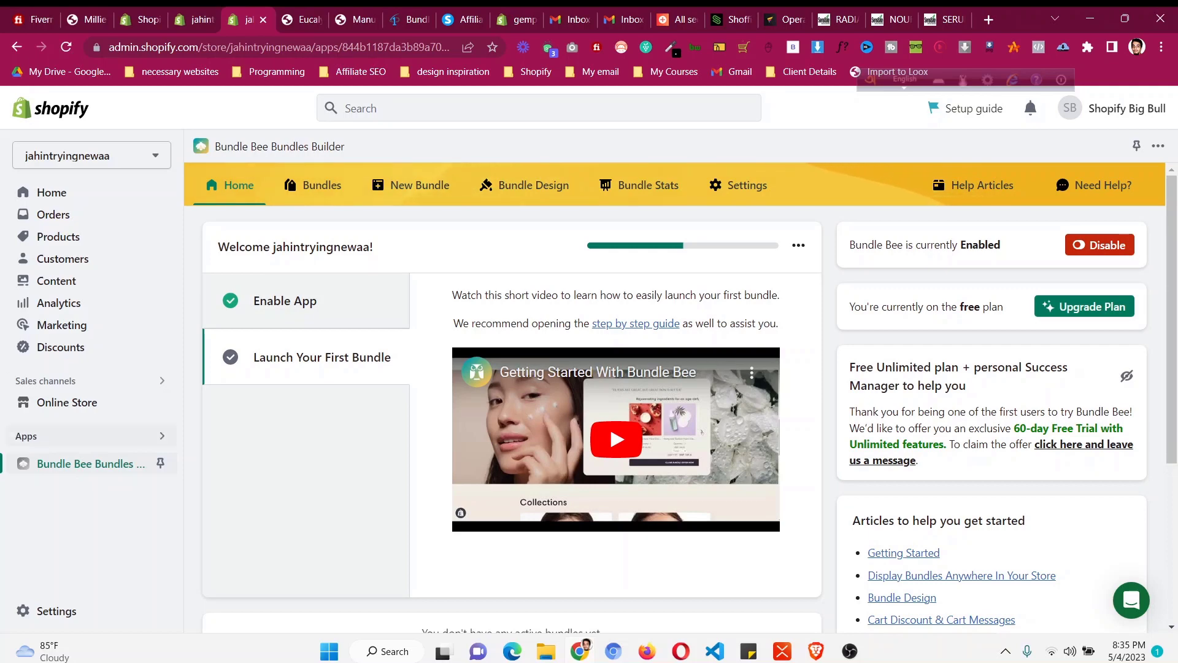
click(26, 435)
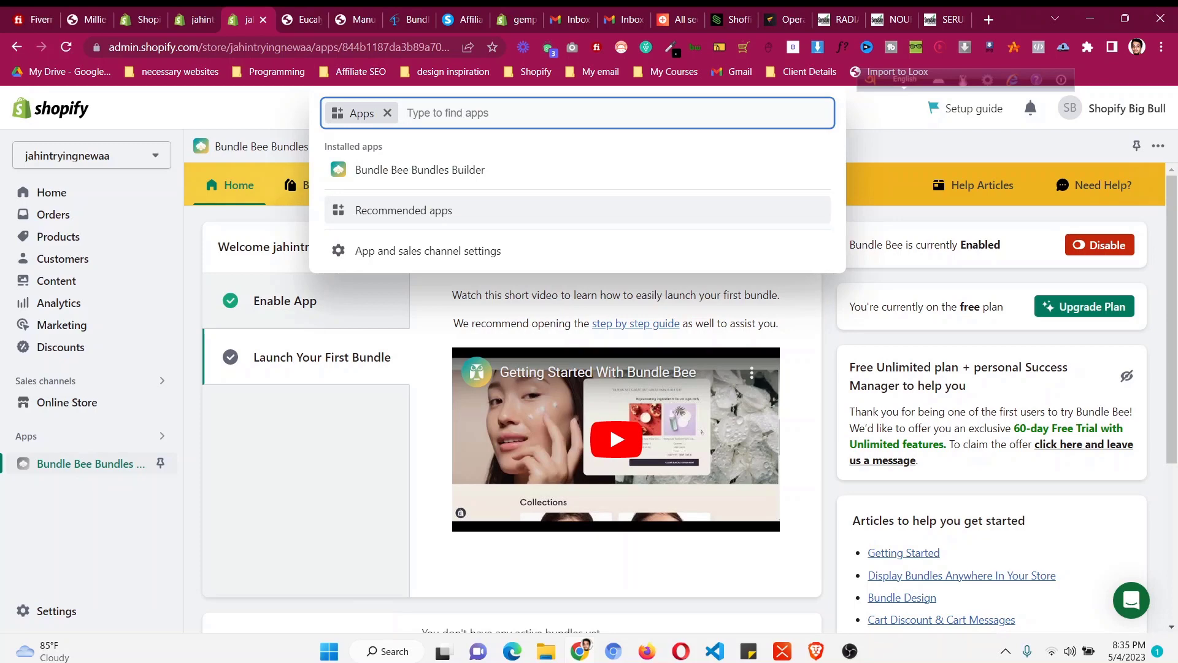
key(Escape)
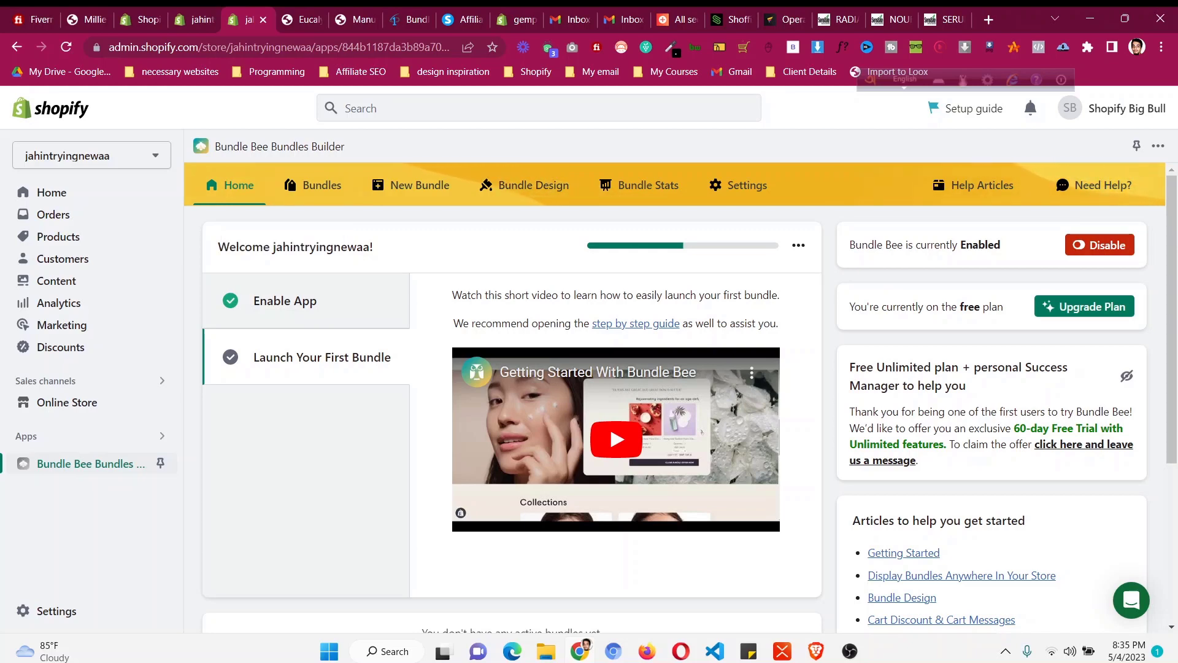
key(ctrl+Tab)
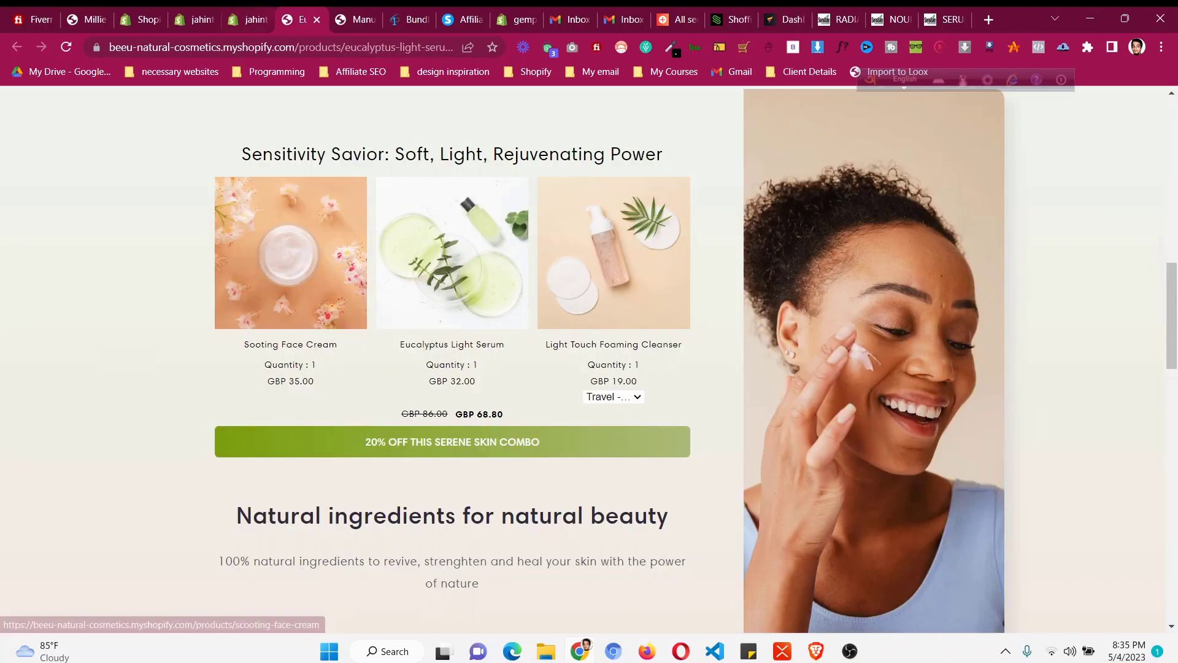
key(ctrl+shift+Tab)
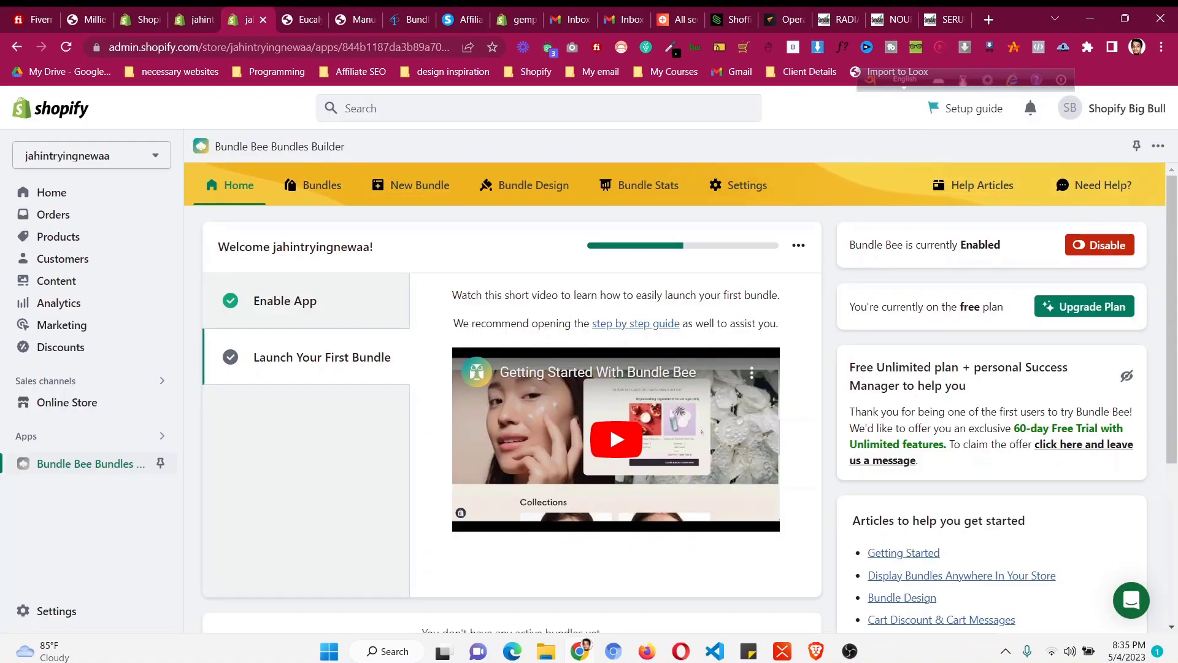
Step: Start building a new bundle with Bundle Bee in the gempagesjahin store
scroll(608, 269, down, 2)
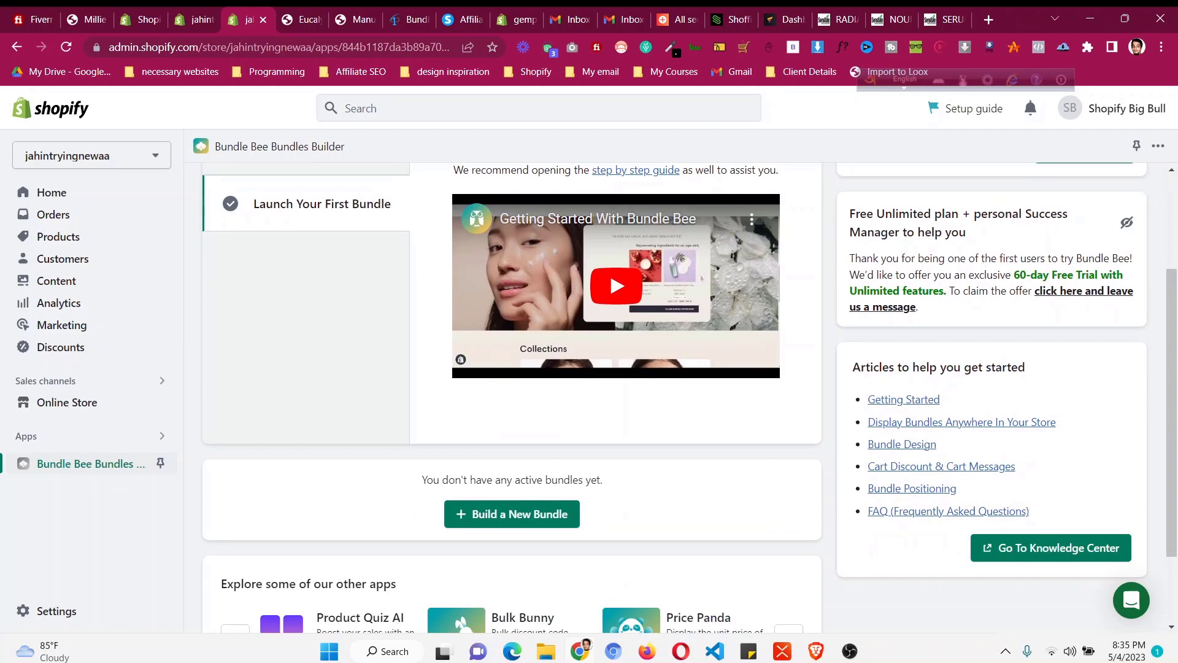
key(ctrl+Tab)
scroll(609, 268, down, 2)
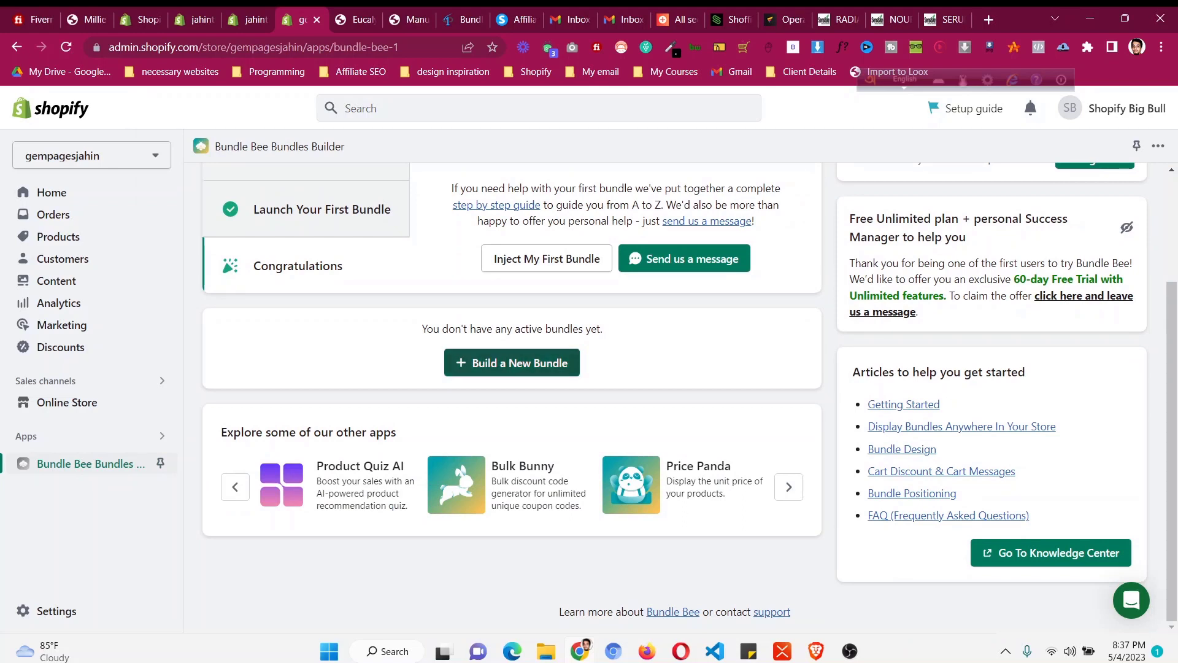
click(512, 363)
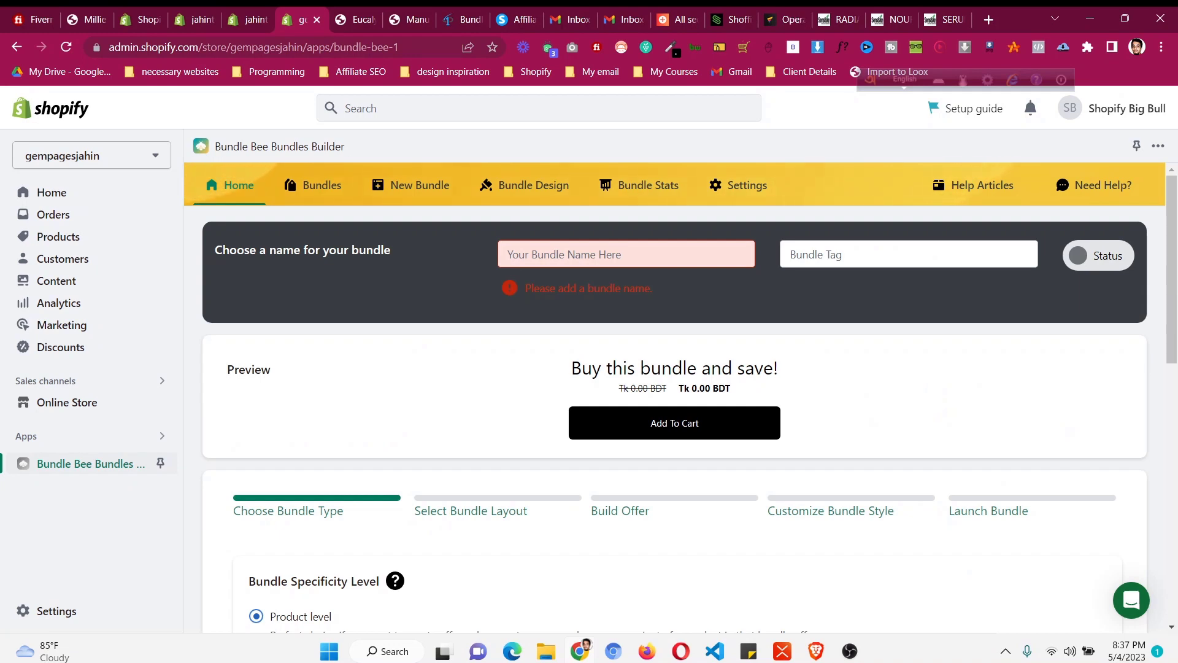
click(508, 254)
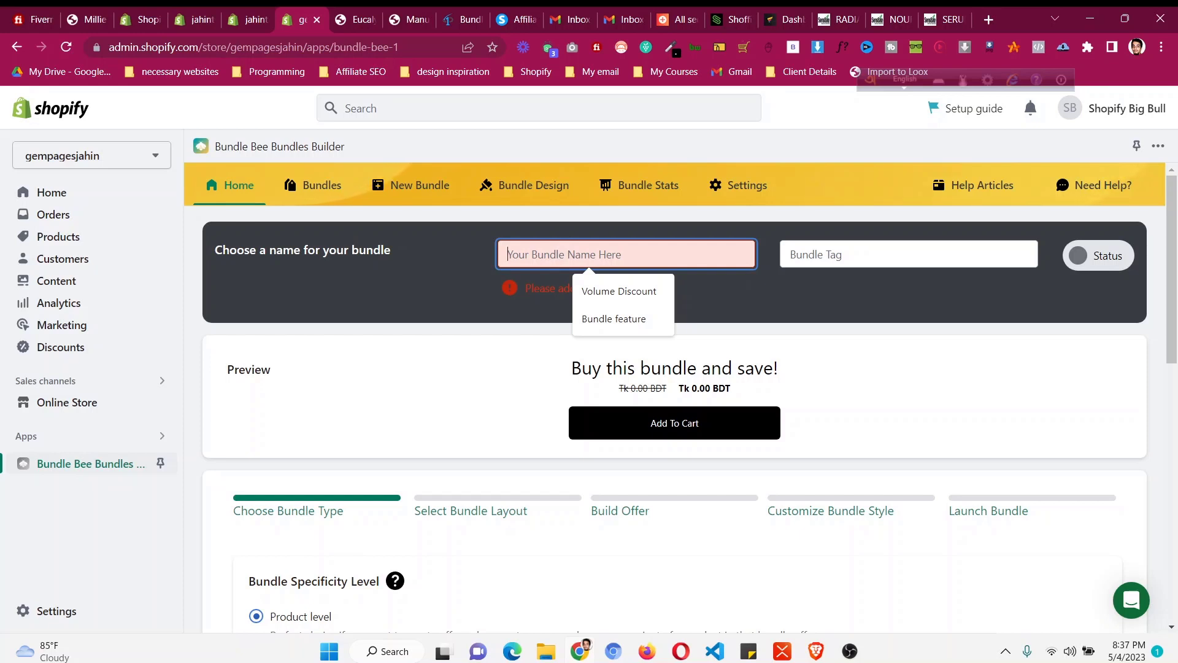
Step: Open the gempagesjahin product list in a separate tab and look through it for products to bundle
right_click(95, 237)
click(144, 246)
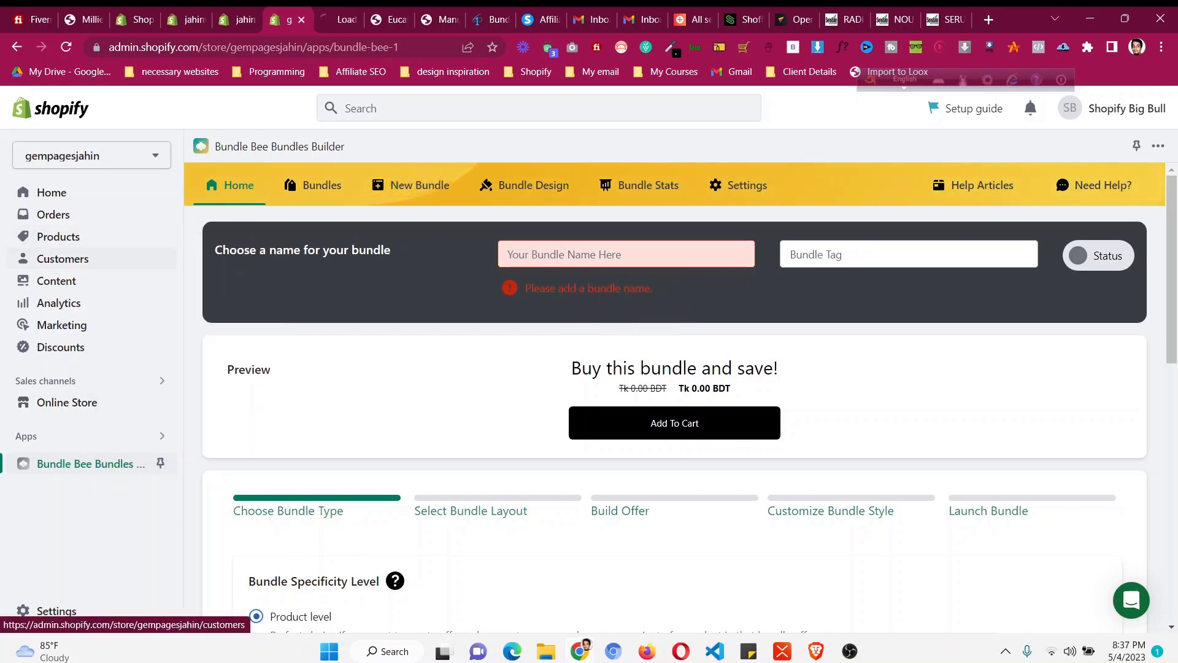
click(339, 19)
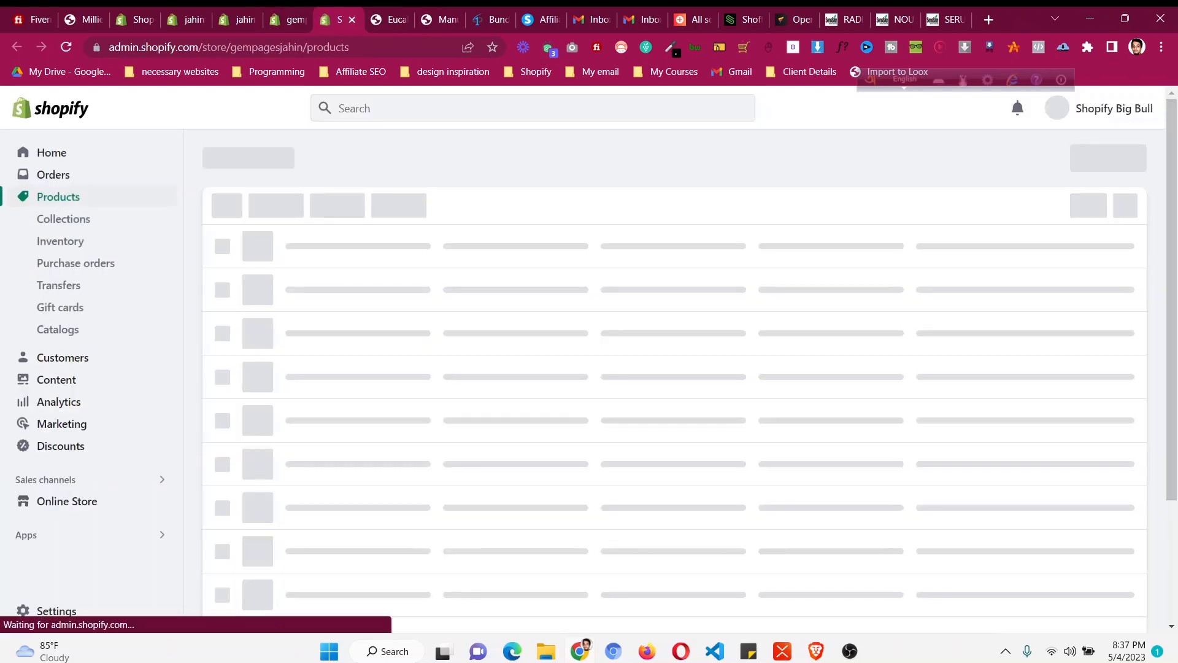
scroll(675, 381, down, 20)
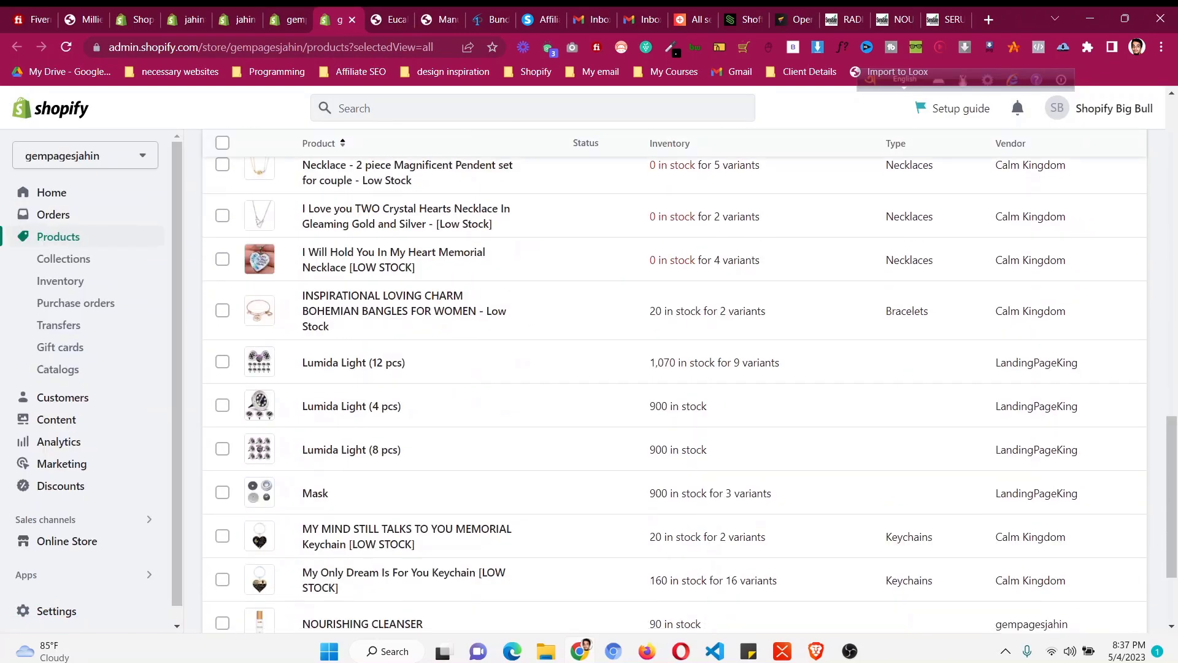
scroll(344, 350, down, 3)
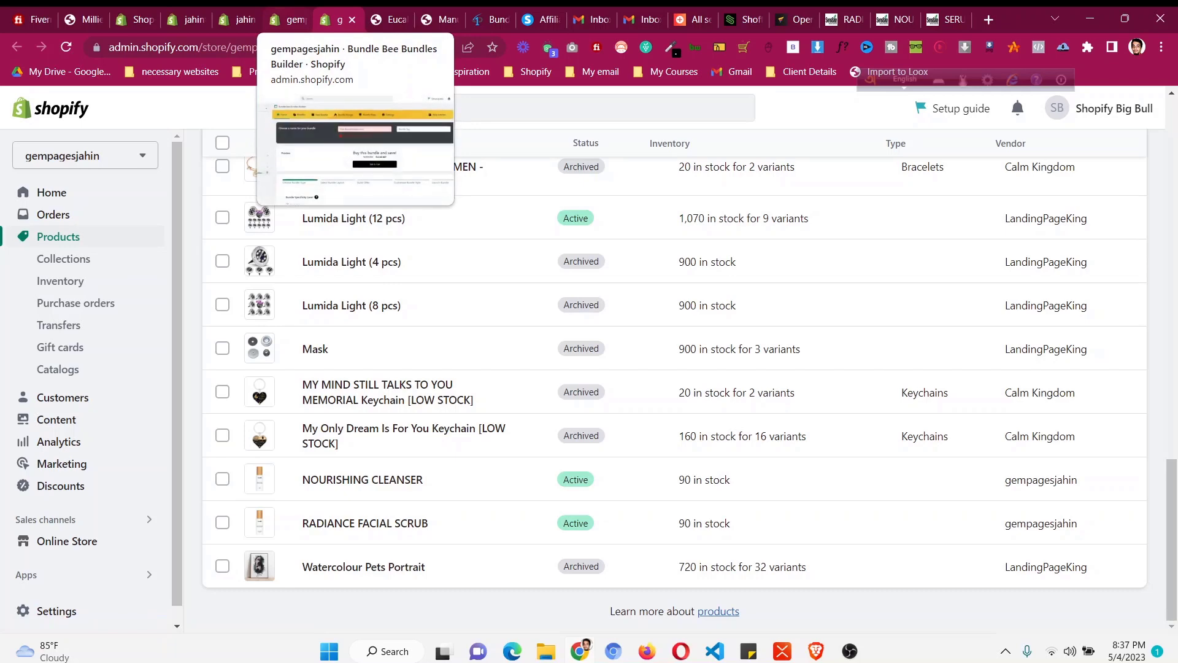
Step: Return to the Bundle Bee builder and name the new bundle "Cleaner Plus Scrub"
click(288, 20)
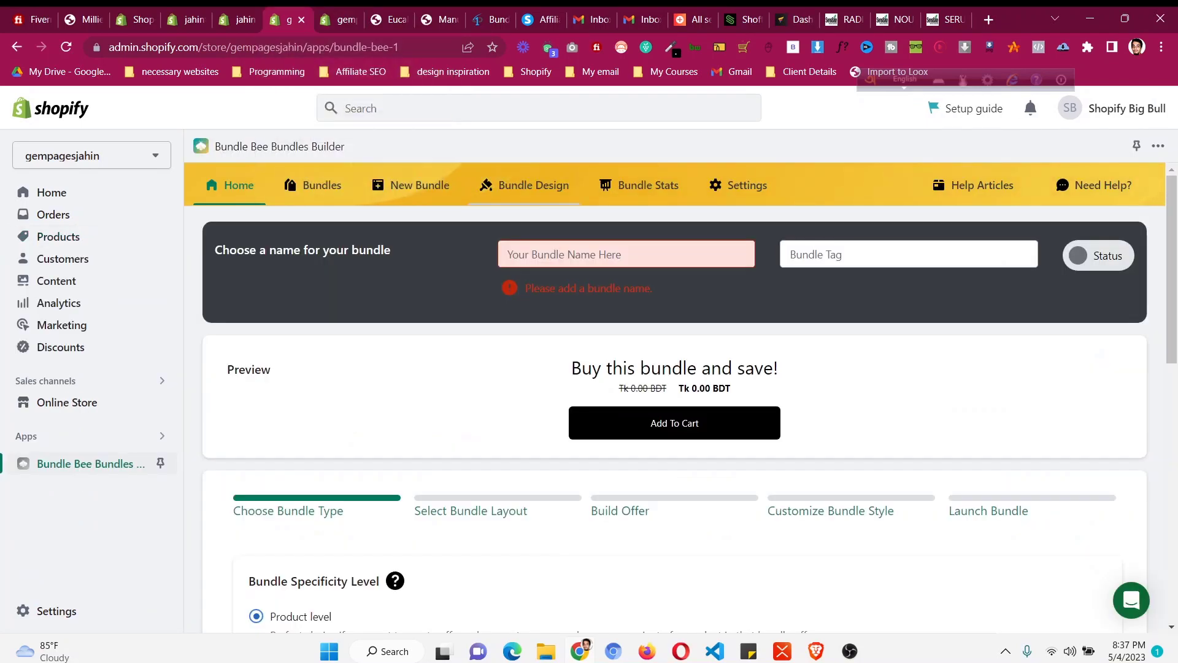
click(511, 254)
text(Cle)
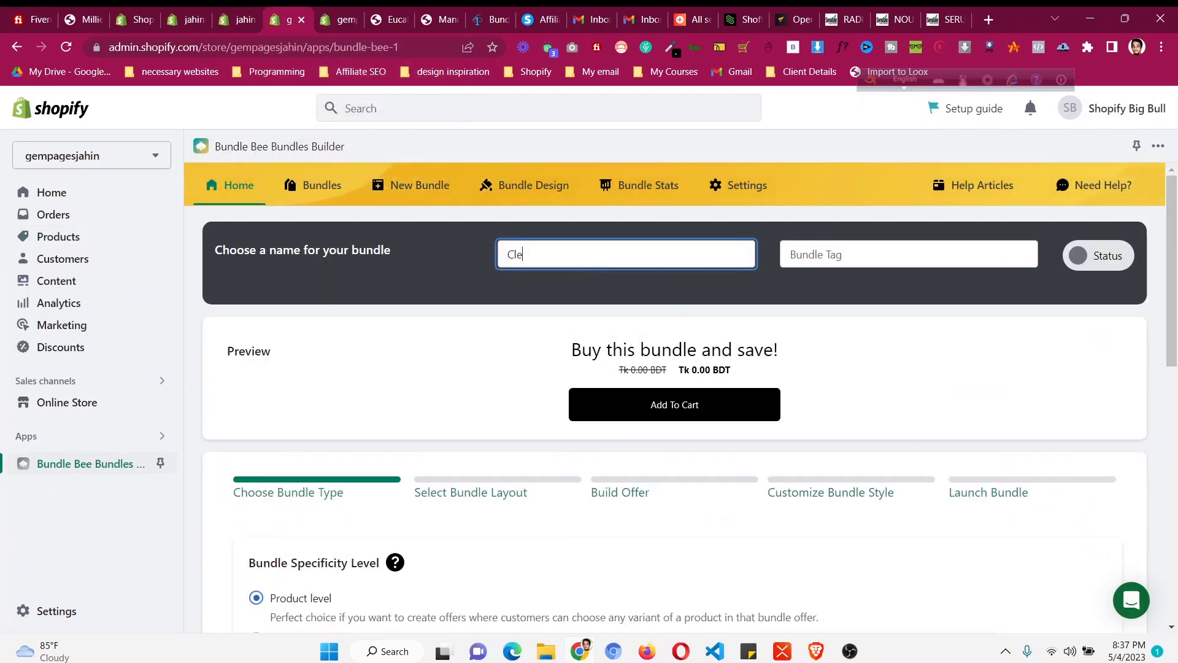
text(aner Pl)
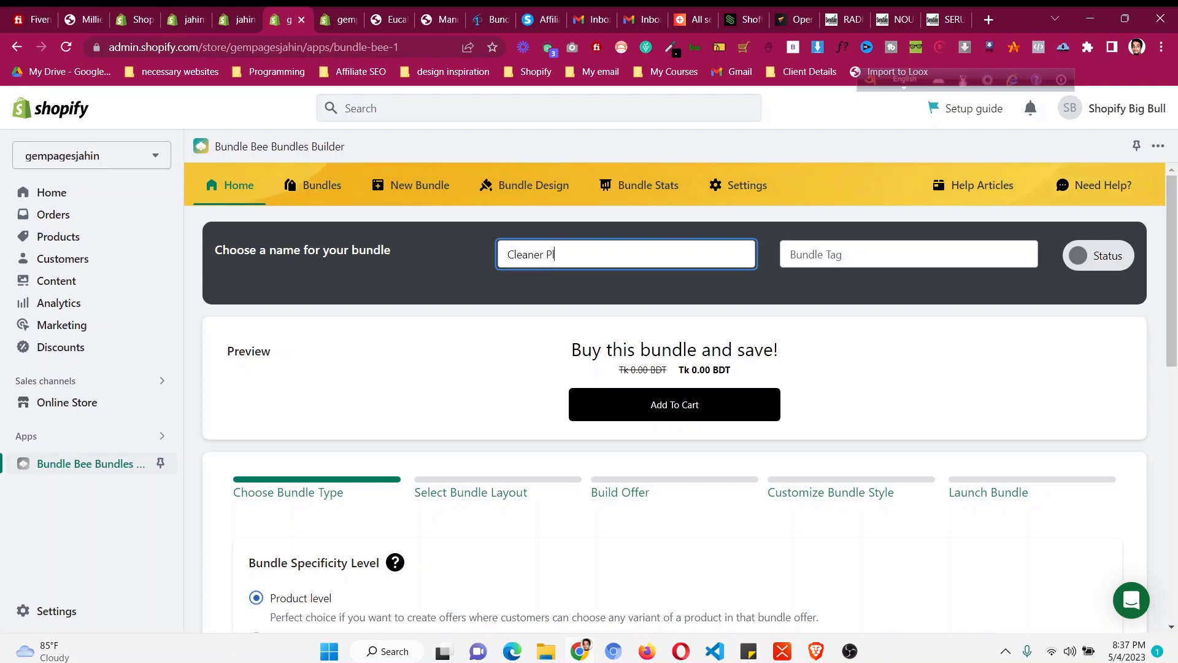
text(us Scrub)
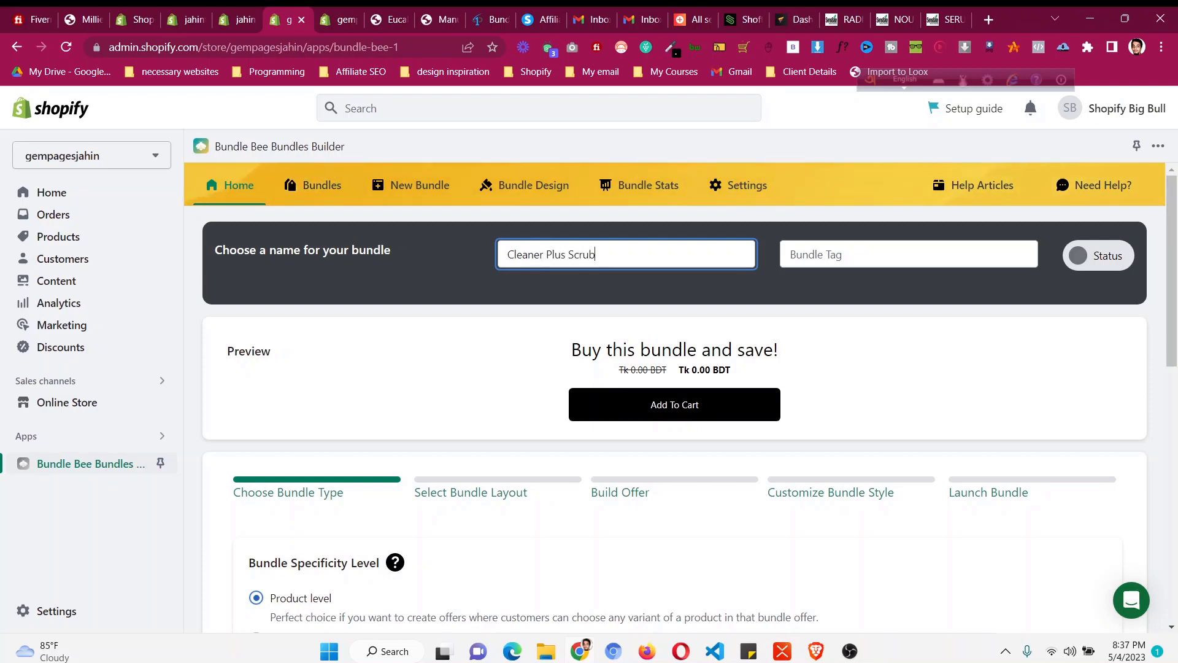
click(190, 172)
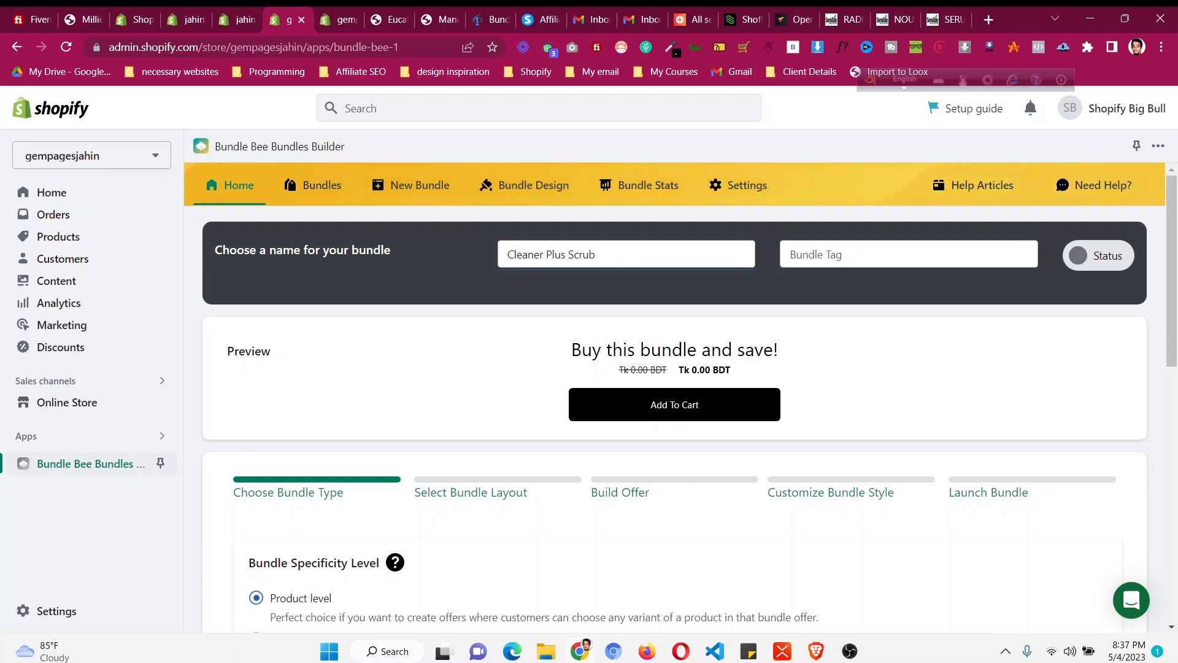
Step: Review the bundle tag, specificity level and offer type options, and compare them with the demo store's bundle
scroll(675, 399, down, 3)
scroll(675, 399, up, 3)
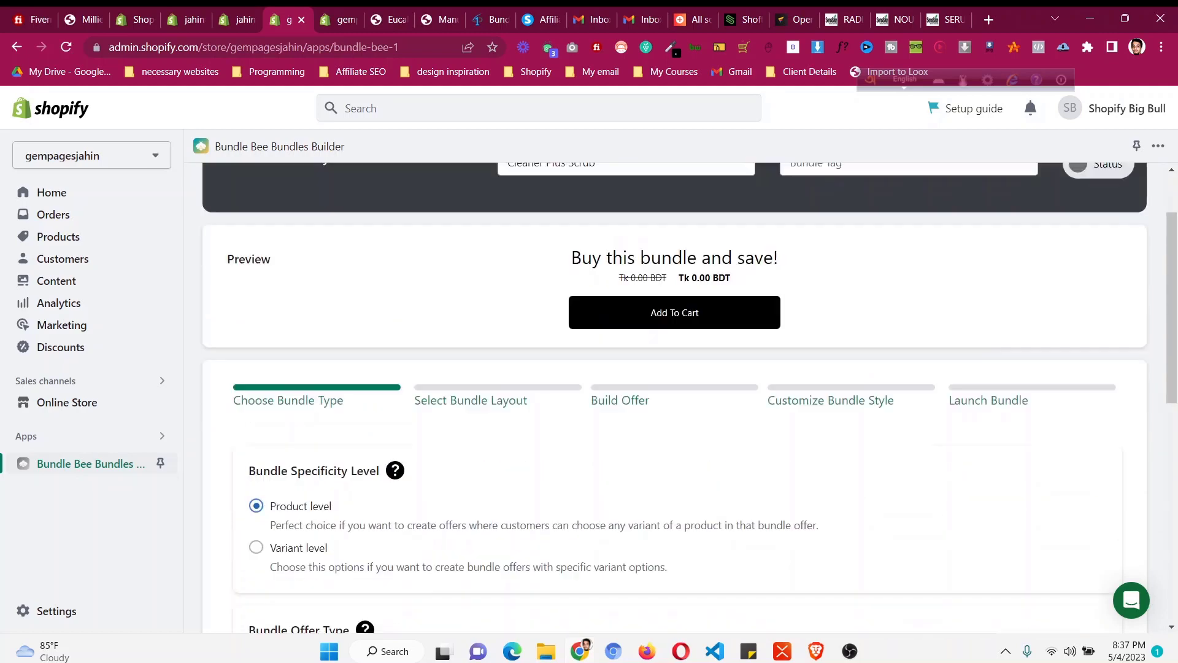
click(908, 254)
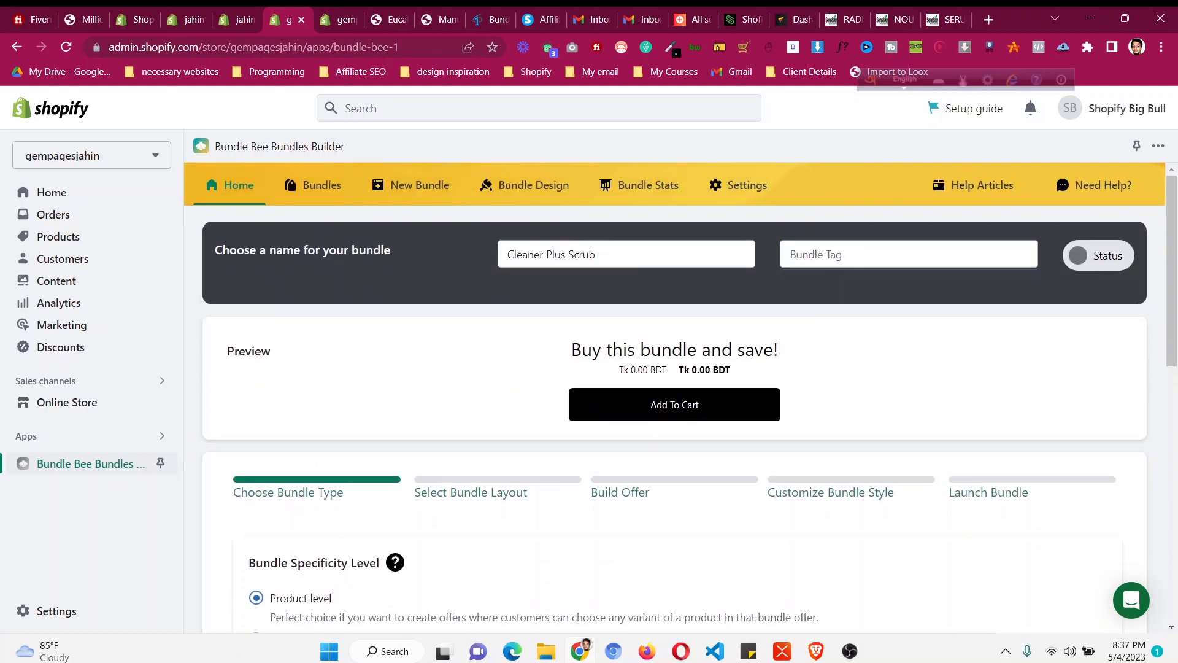
scroll(675, 368, down, 1)
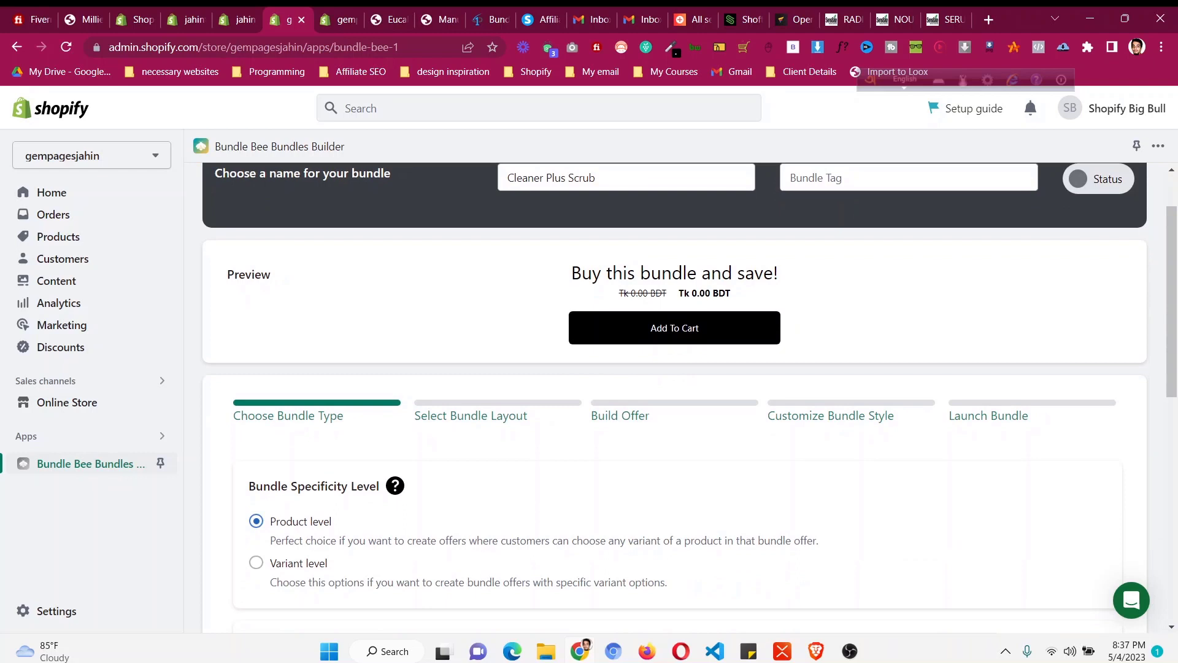
scroll(675, 368, down, 2)
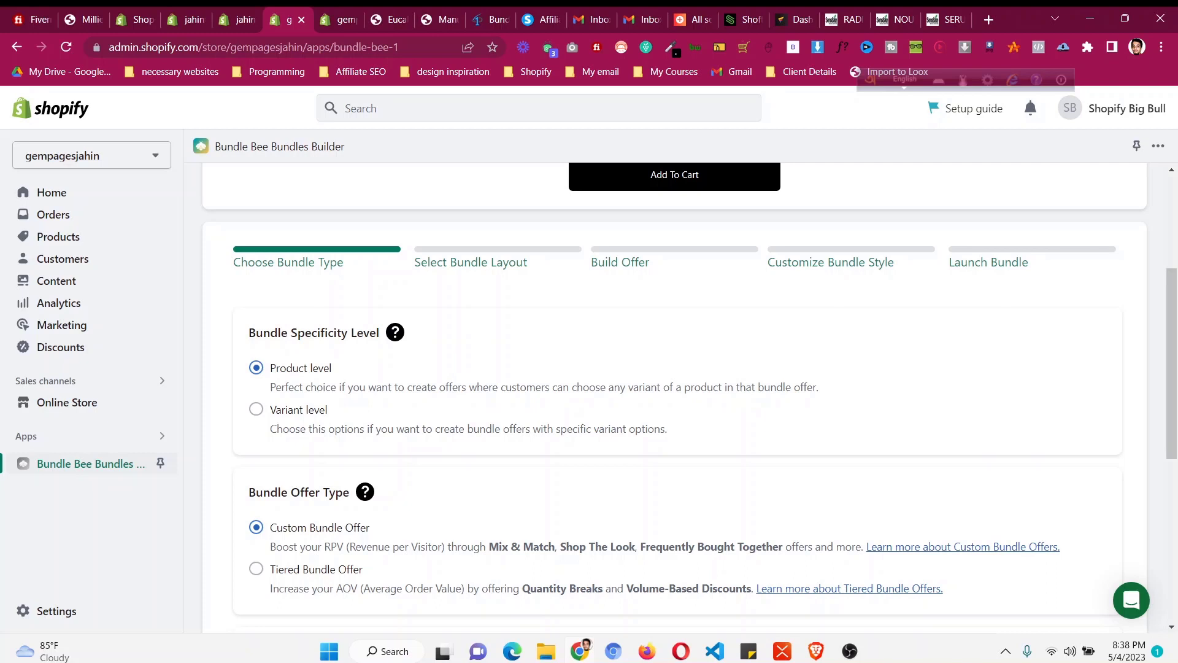
scroll(689, 398, down, 1)
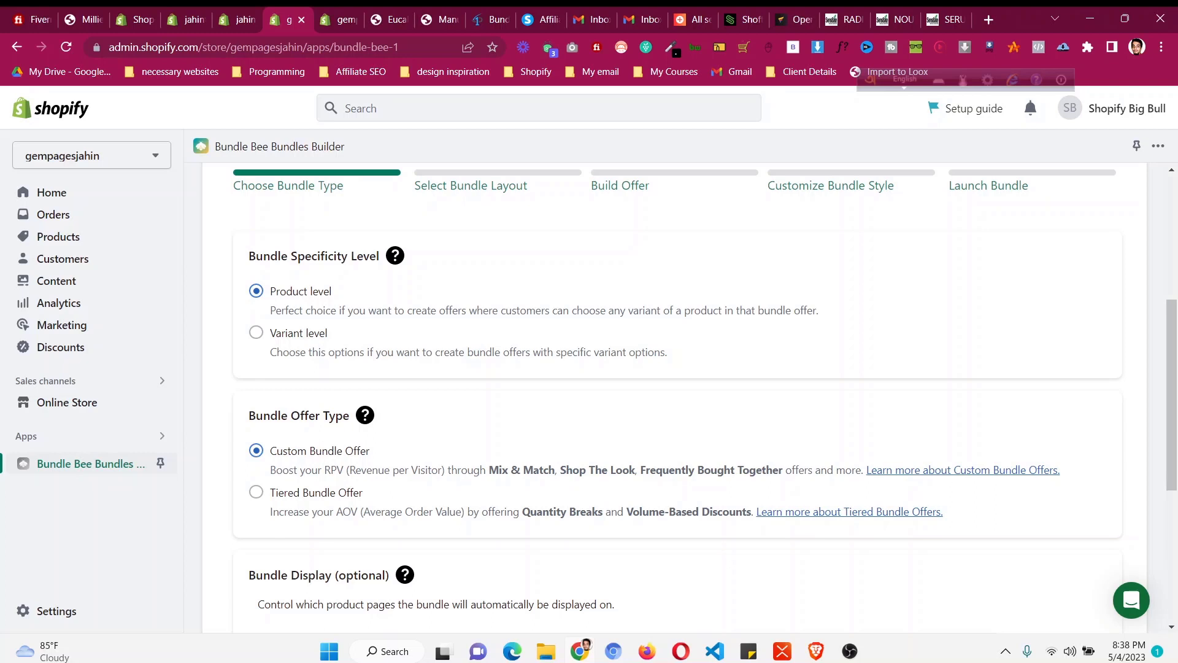
key(ctrl+8)
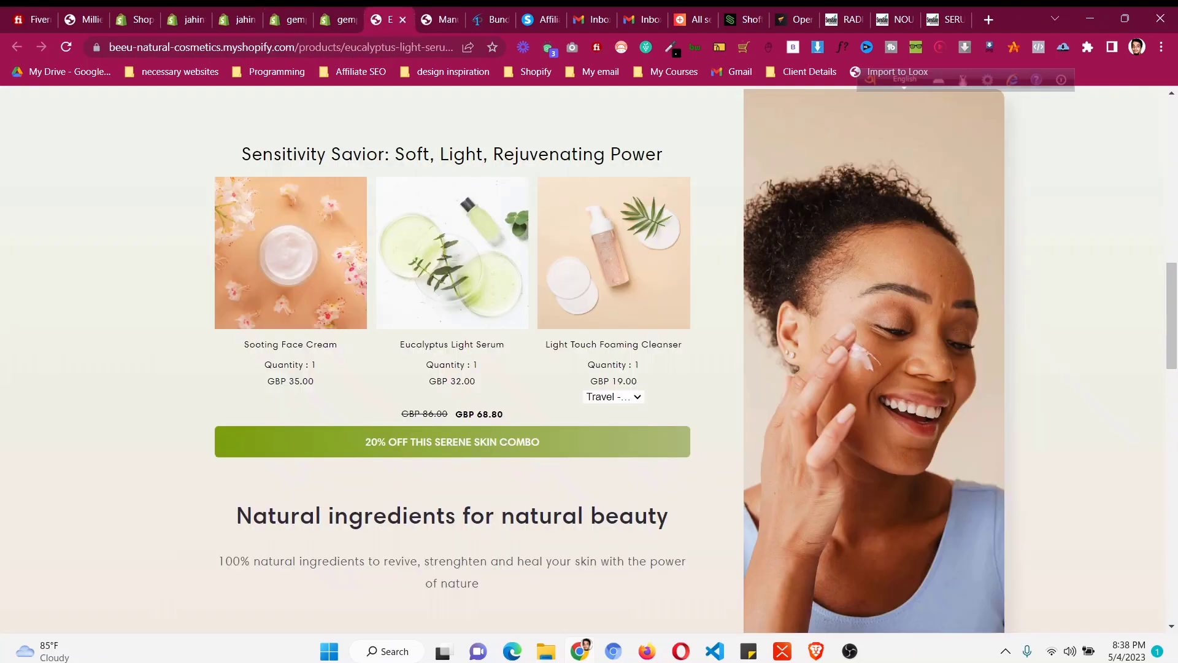
Step: Return to the Bundle Bee builder, keep the bundle displayed on pages of products in the bundle, and continue to the layout selection
key(ctrl+shift+Tab)
key(ctrl+shift+Tab)
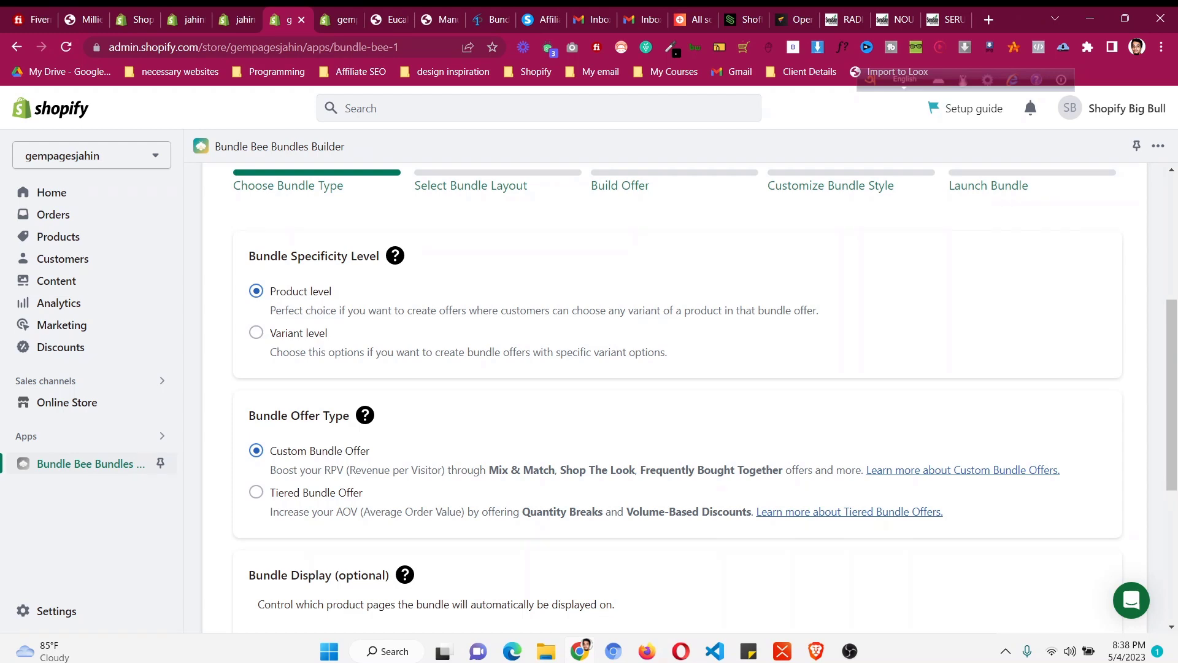
scroll(675, 398, down, 1)
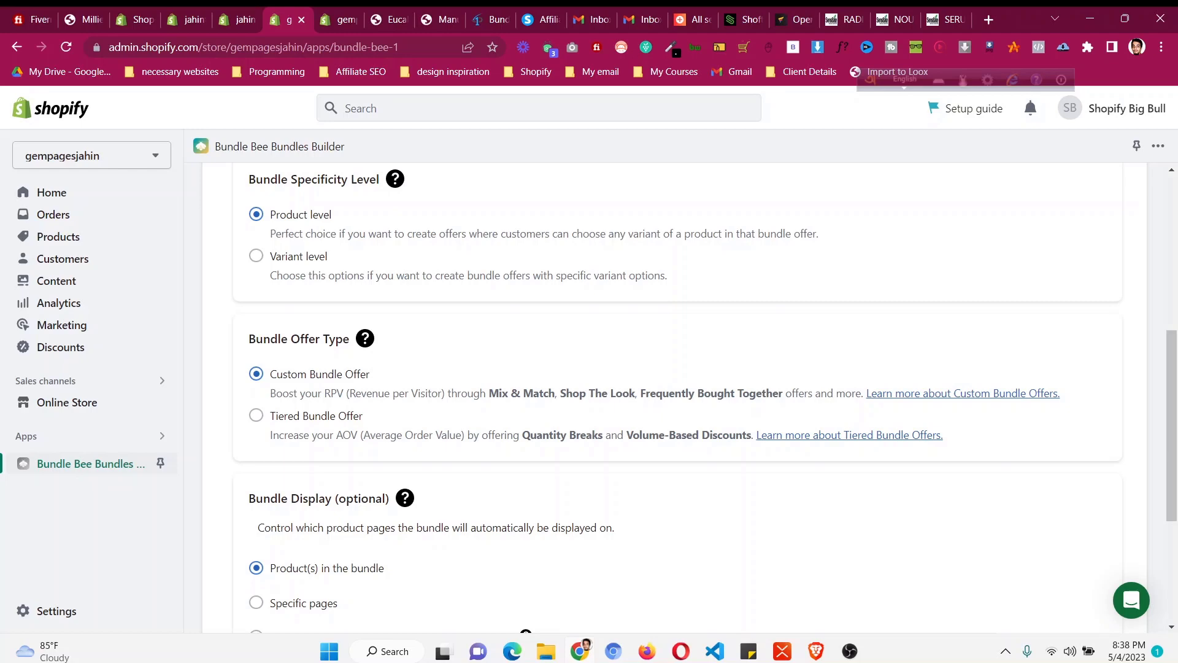
scroll(675, 399, down, 2)
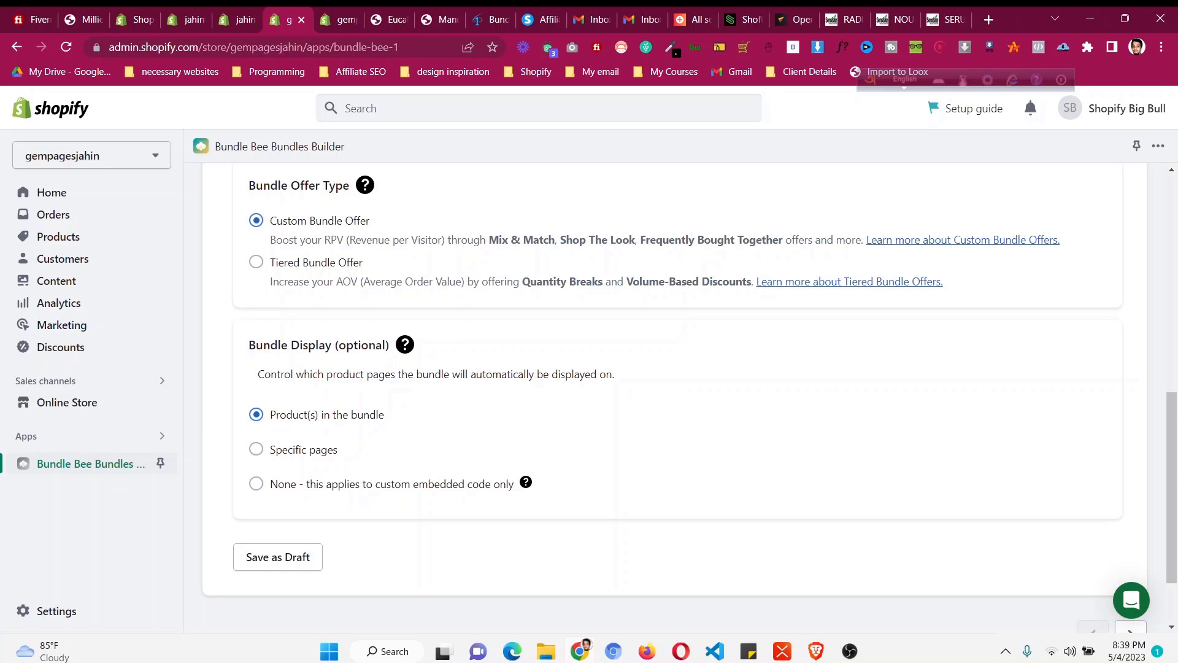
click(337, 19)
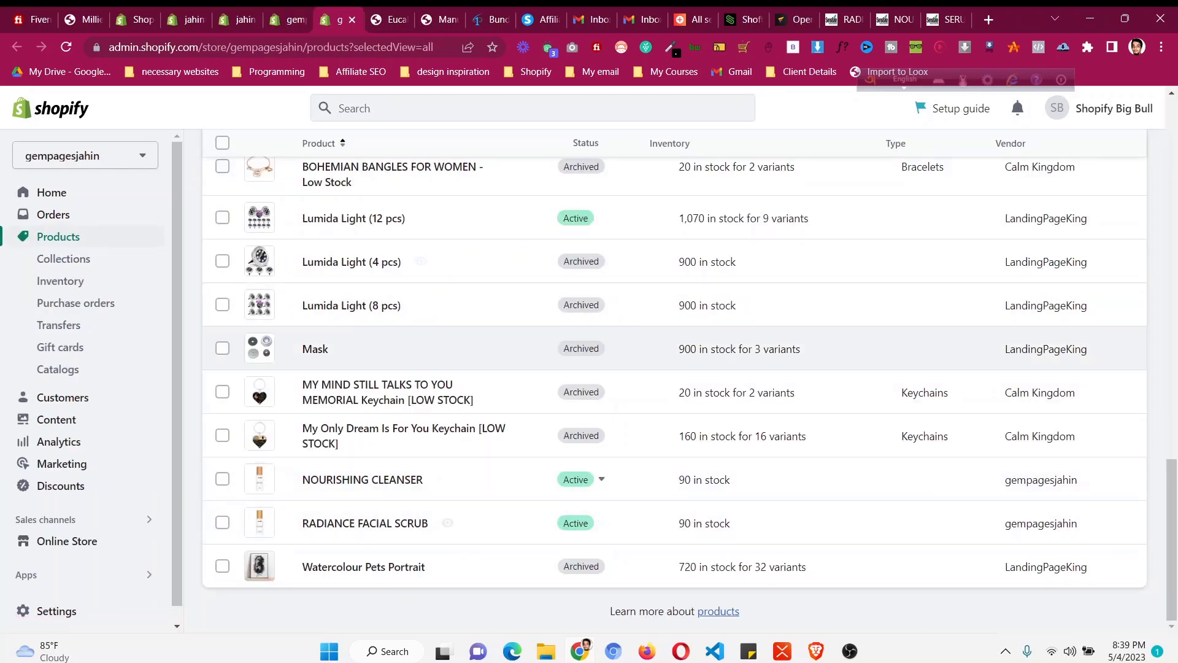
key(ctrl+shift+Tab)
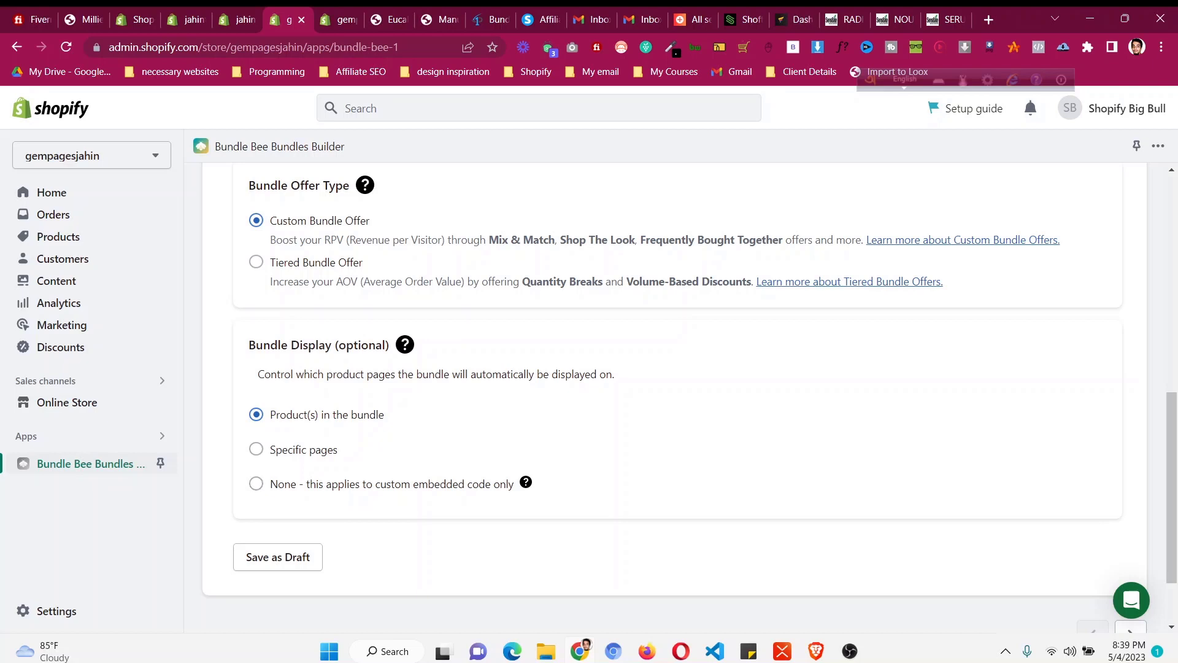
scroll(675, 392, down, 2)
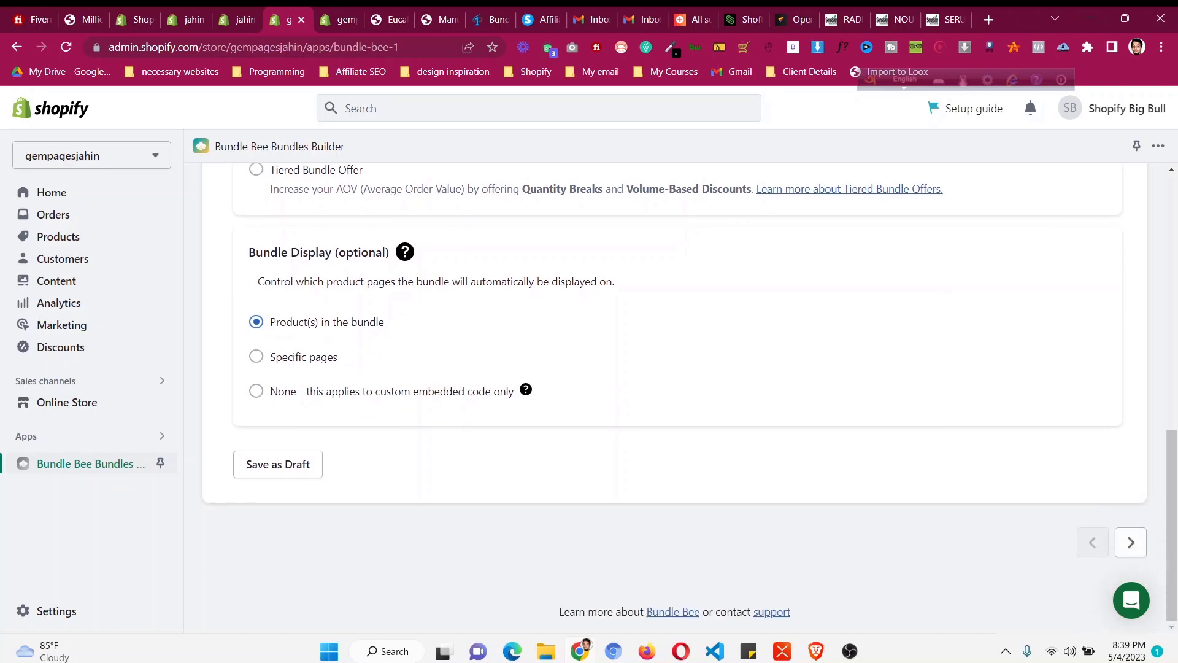
click(1130, 542)
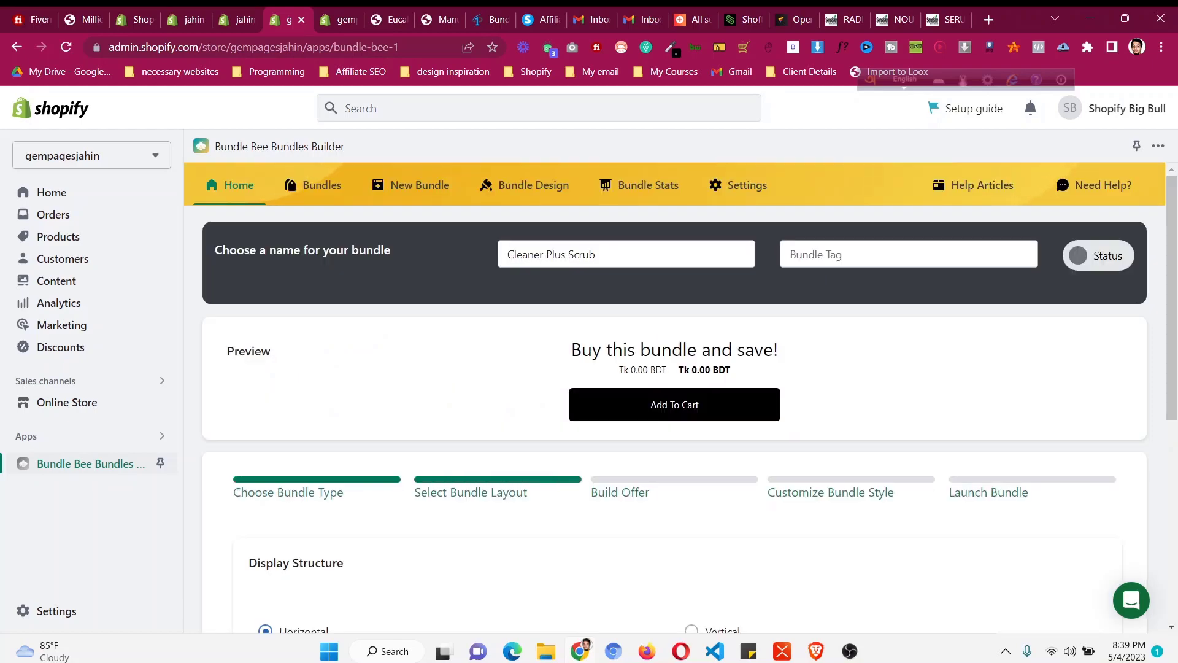
Step: Compare the Horizontal, Vertical and Wide horizontal display structures, choose Horizontal for the bundle, and continue to building the offer
scroll(675, 392, down, 5)
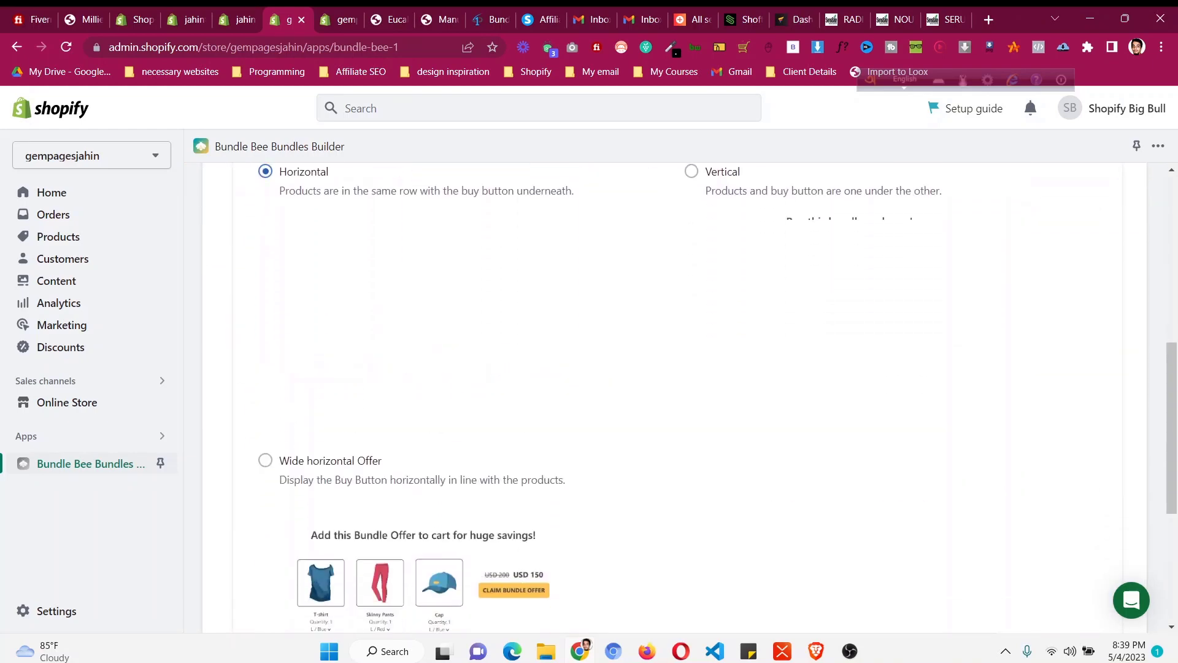
scroll(675, 393, up, 2)
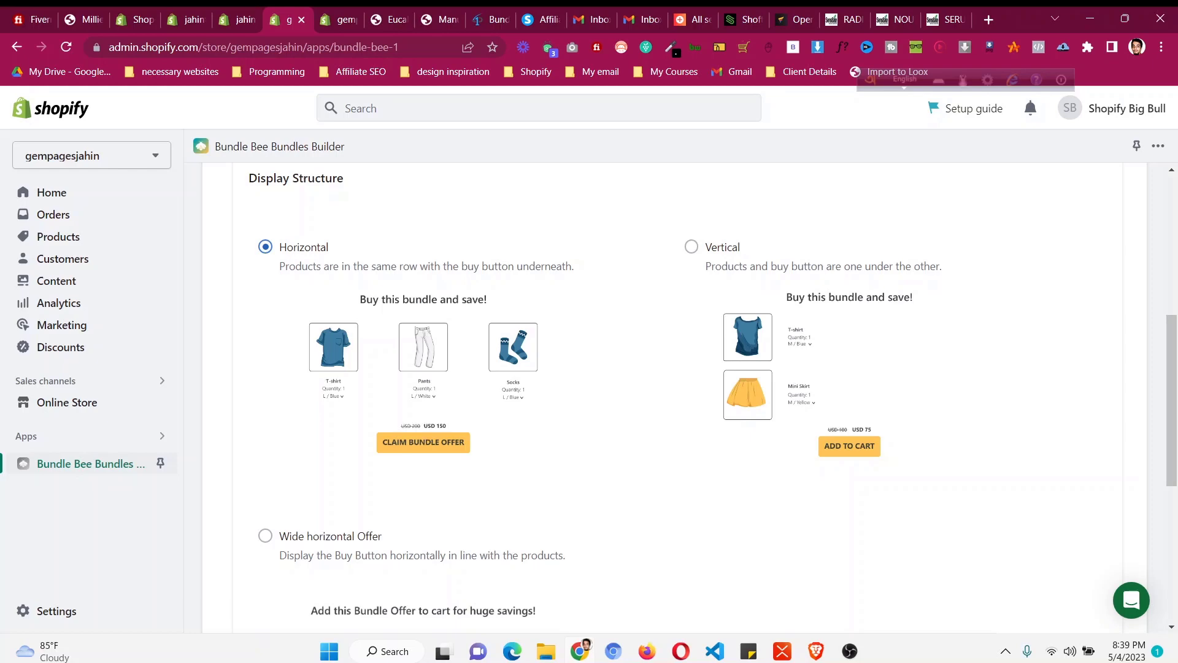
scroll(675, 393, down, 3)
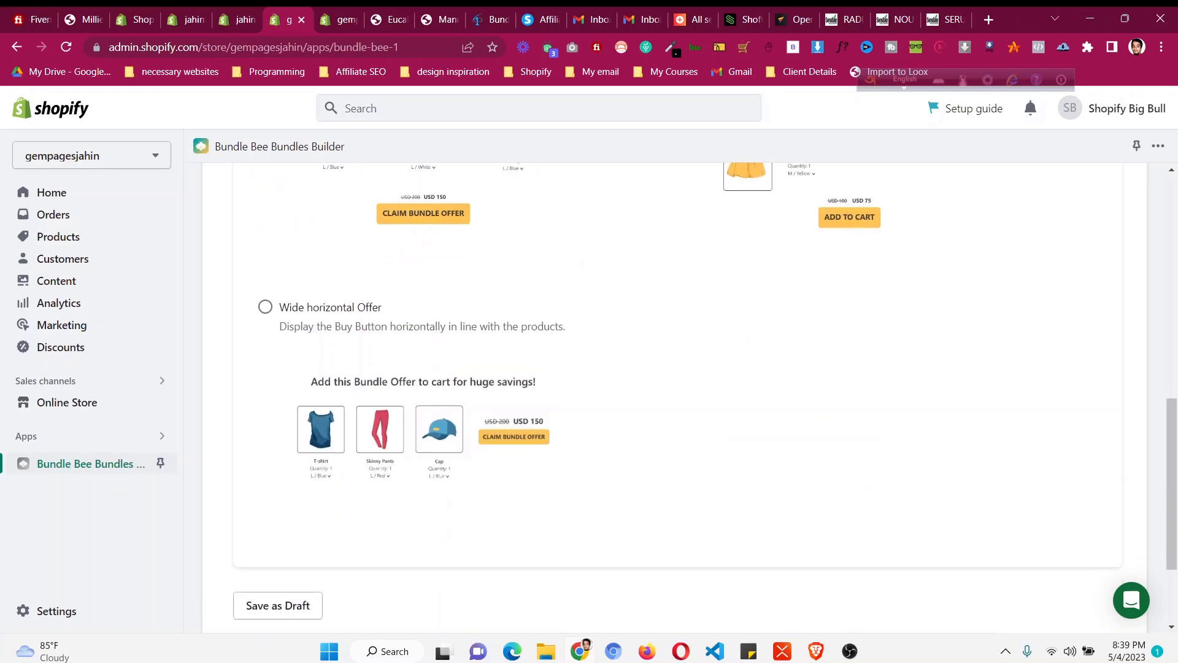
scroll(675, 392, up, 2)
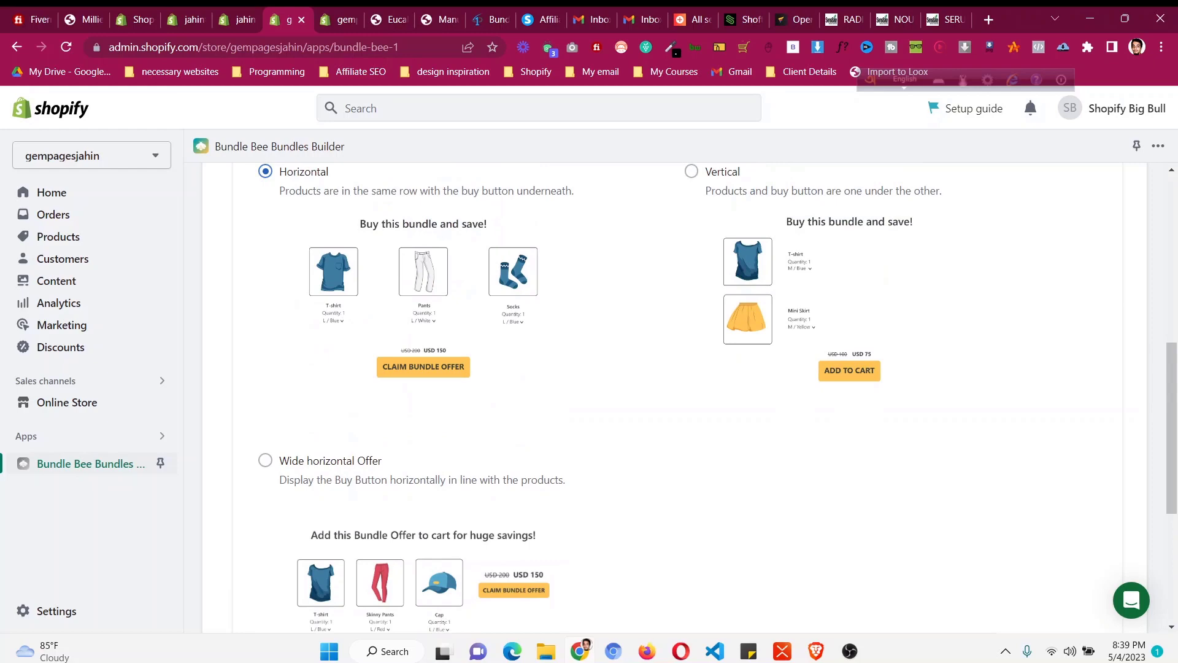
scroll(675, 393, down, 4)
scroll(675, 393, up, 5)
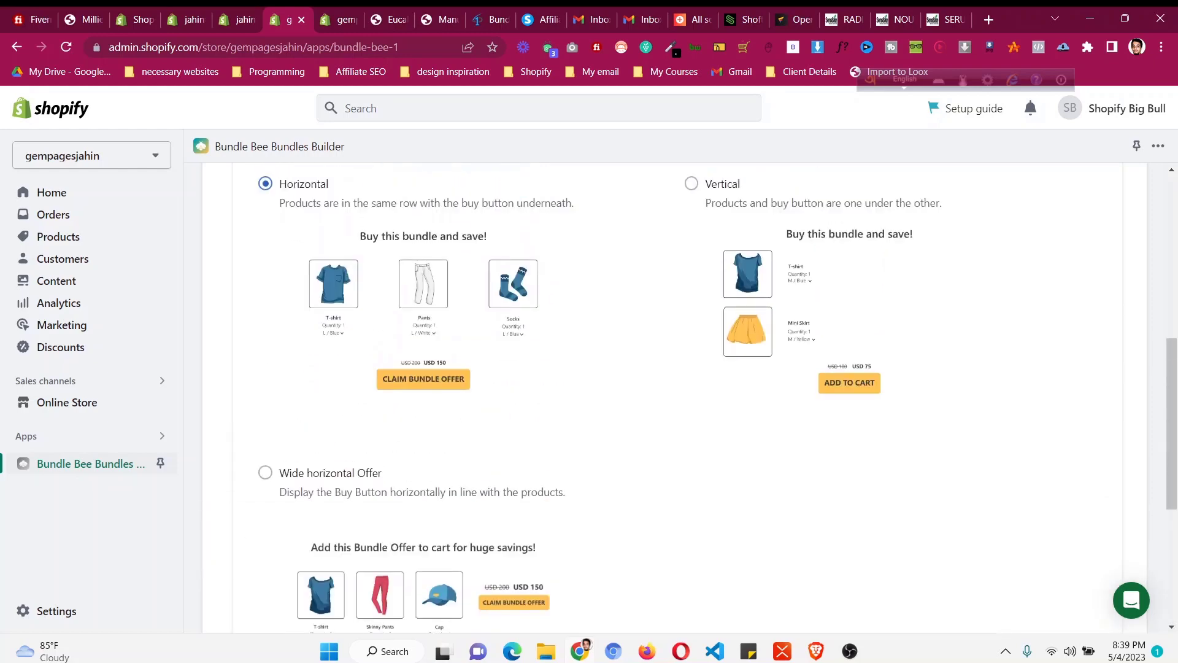
click(691, 184)
click(265, 473)
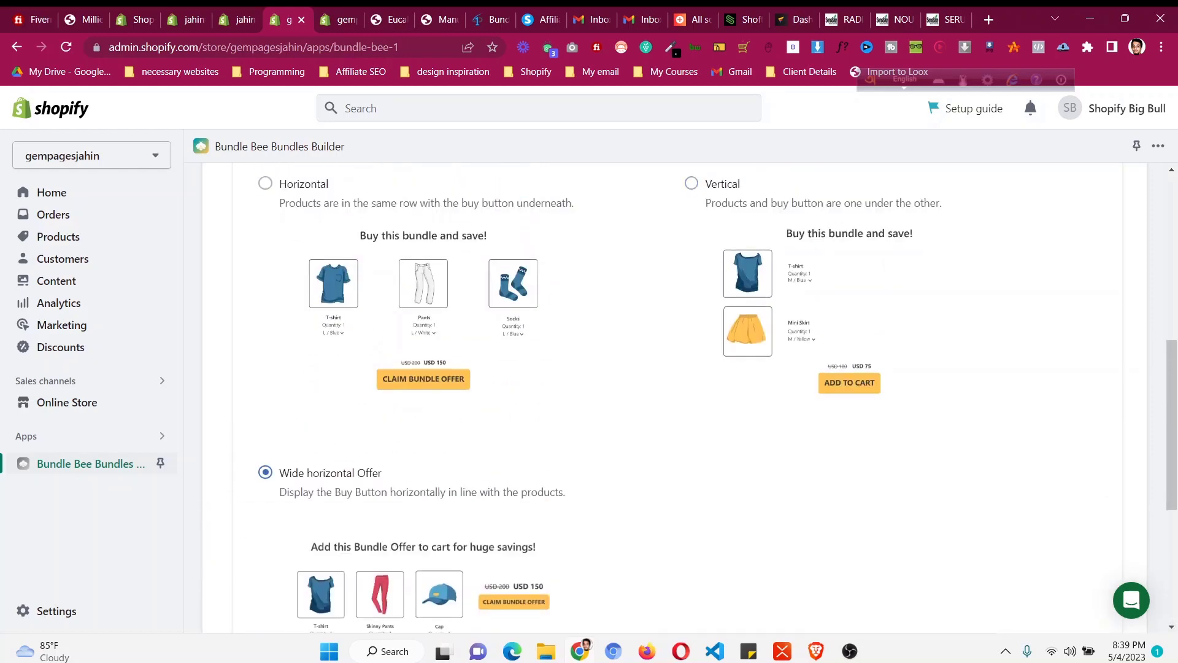
click(265, 183)
scroll(675, 392, down, 5)
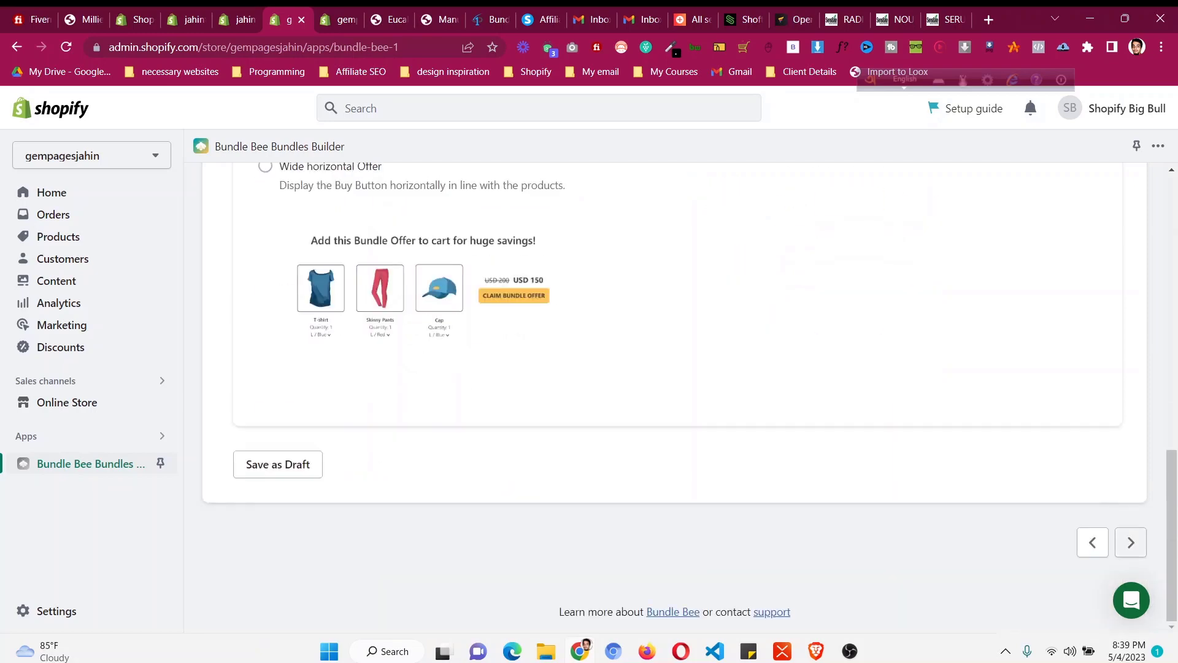
click(1131, 542)
Step: Open the product picker for the bundle and look through the store's products and variants
scroll(675, 393, down, 6)
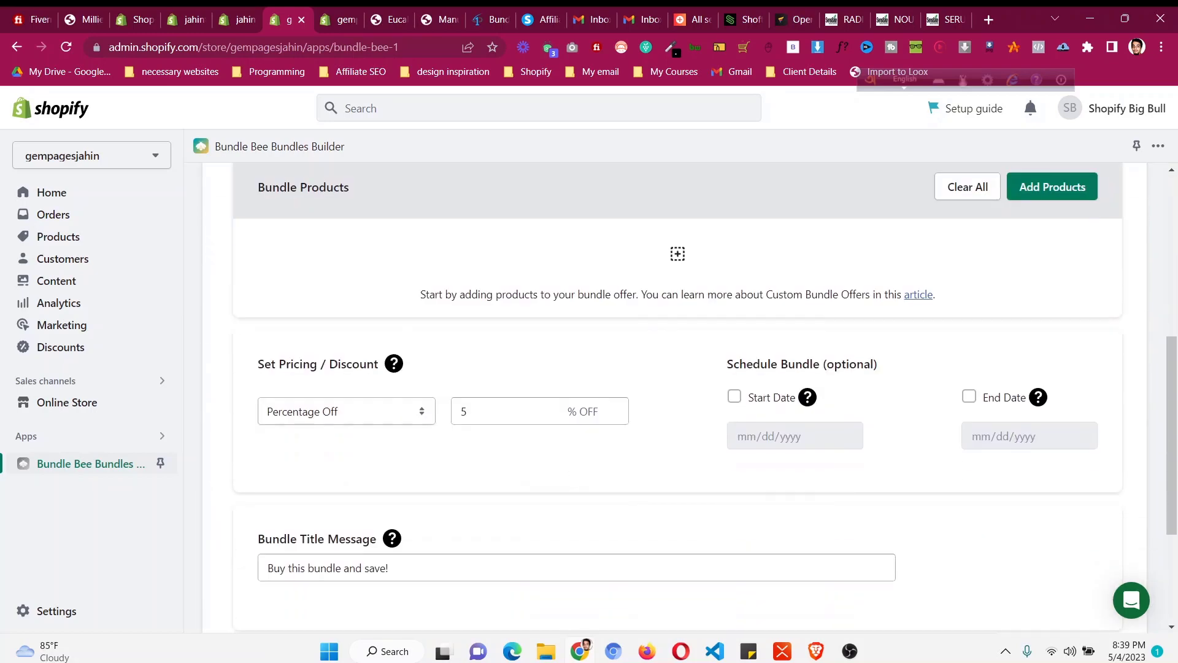
scroll(675, 393, up, 3)
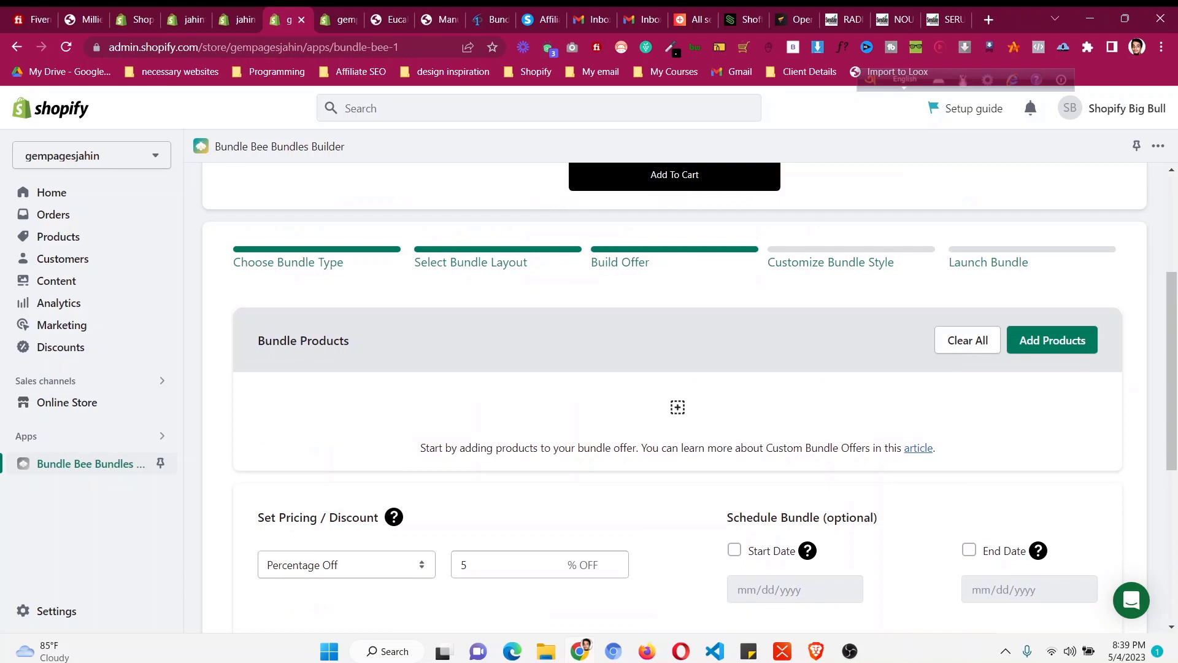
click(1052, 340)
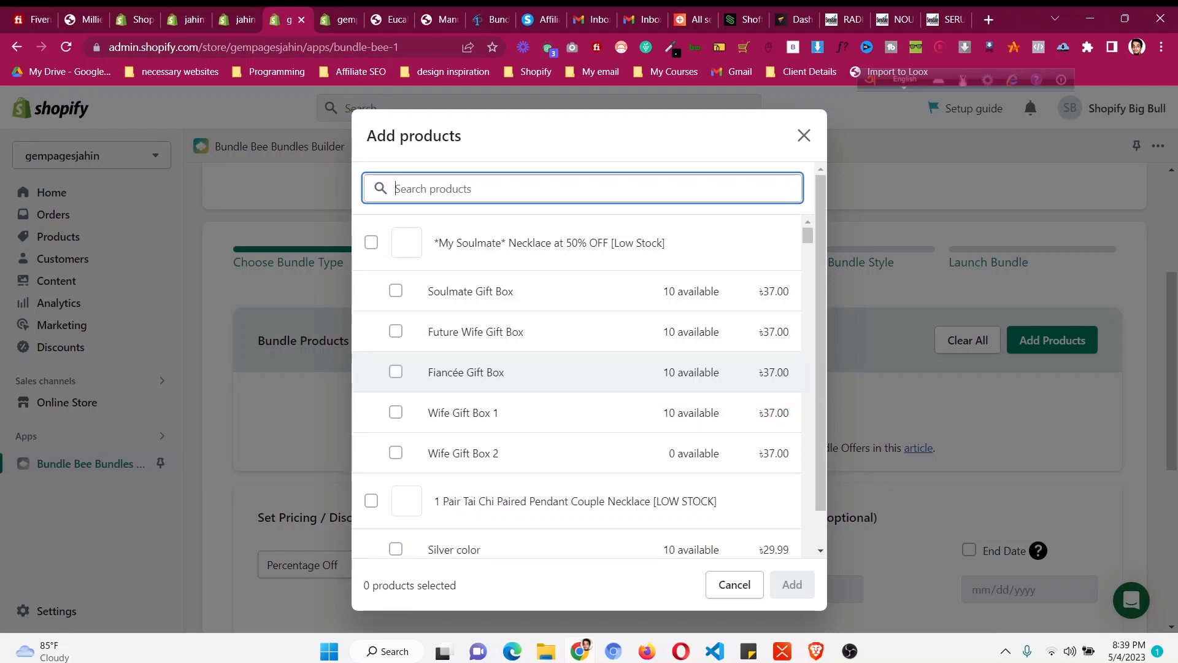
drag(808, 235, 807, 568)
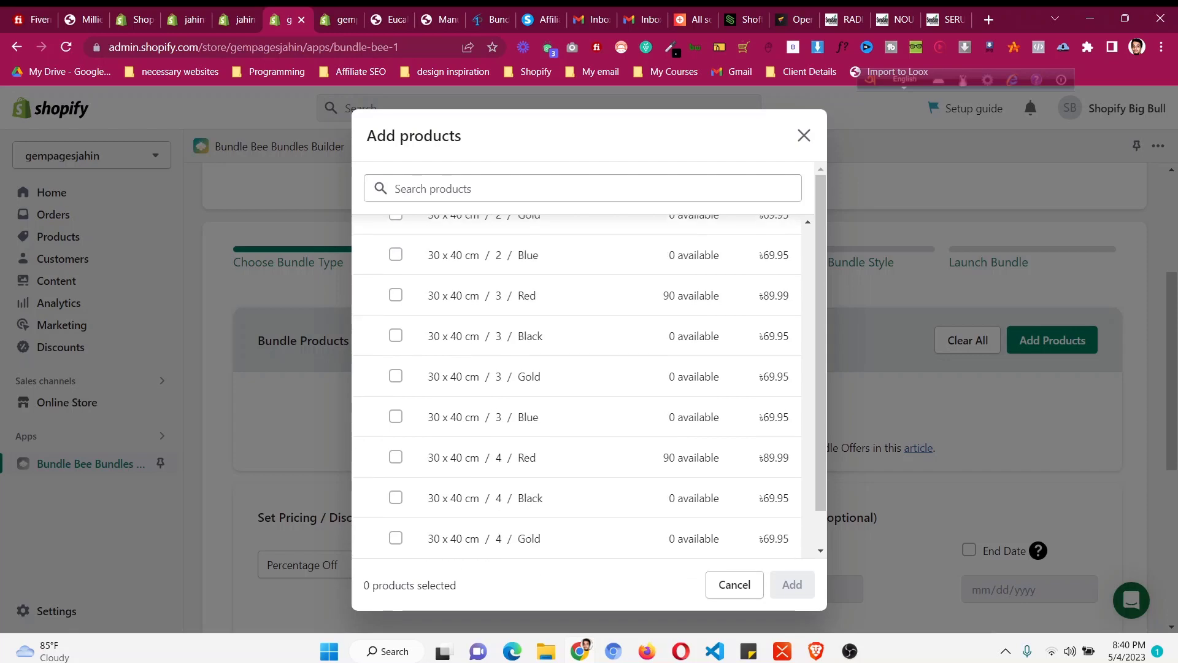
scroll(577, 497, down, 1)
scroll(577, 491, up, 12)
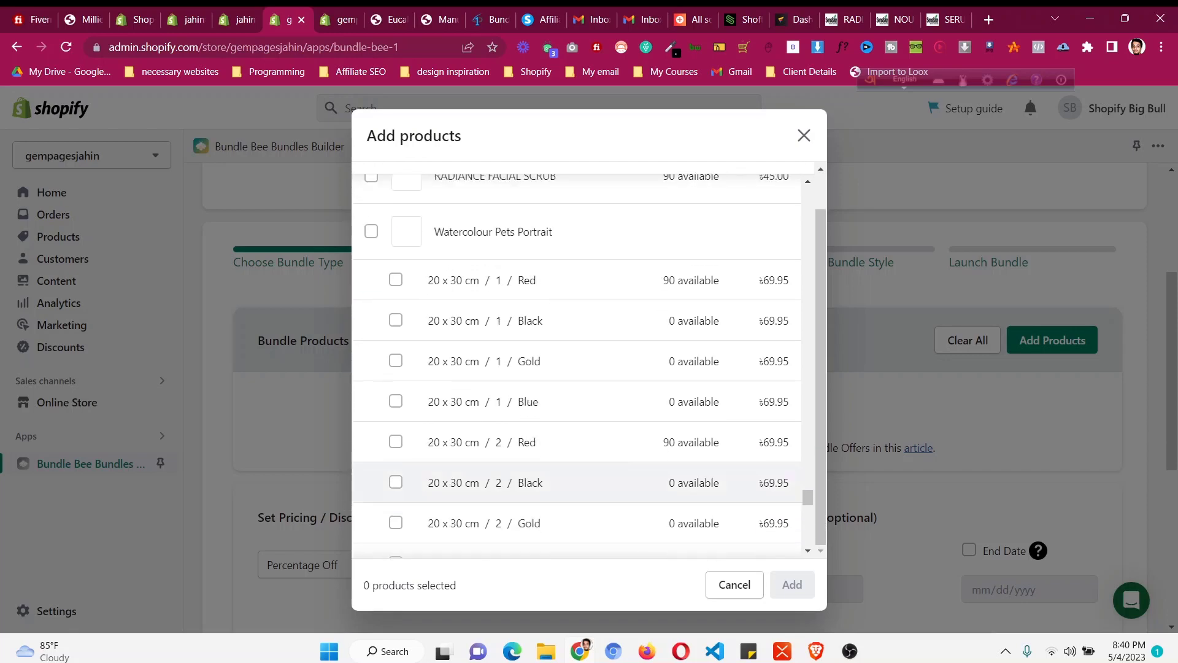
scroll(577, 369, up, 15)
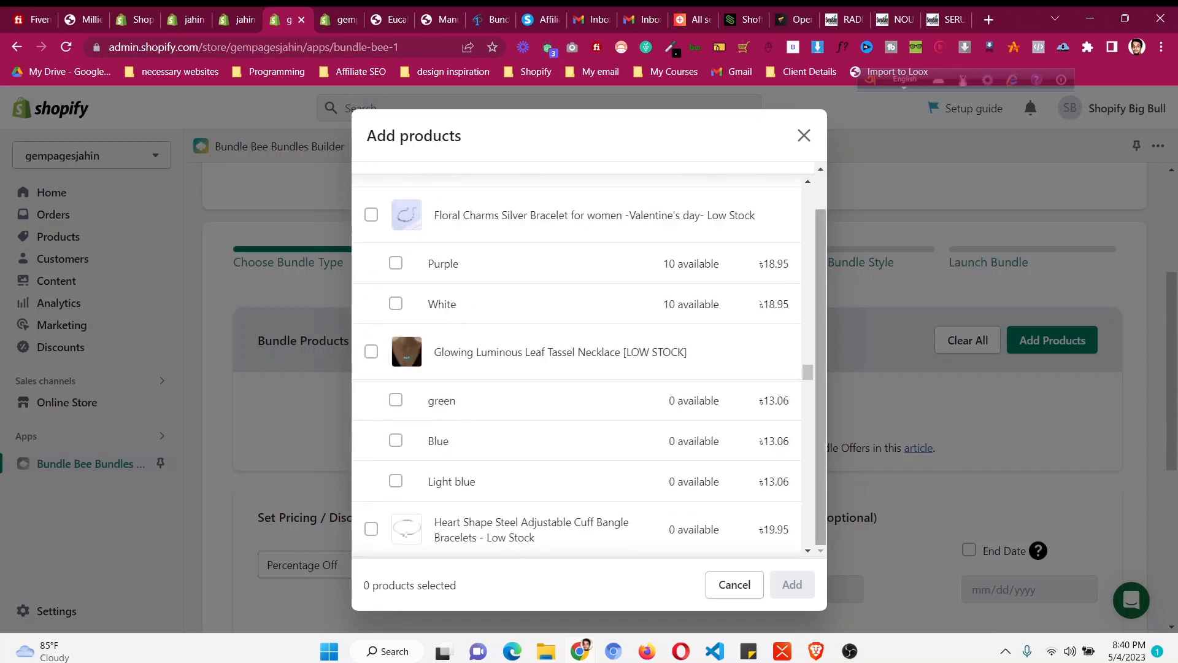
scroll(577, 368, up, 10)
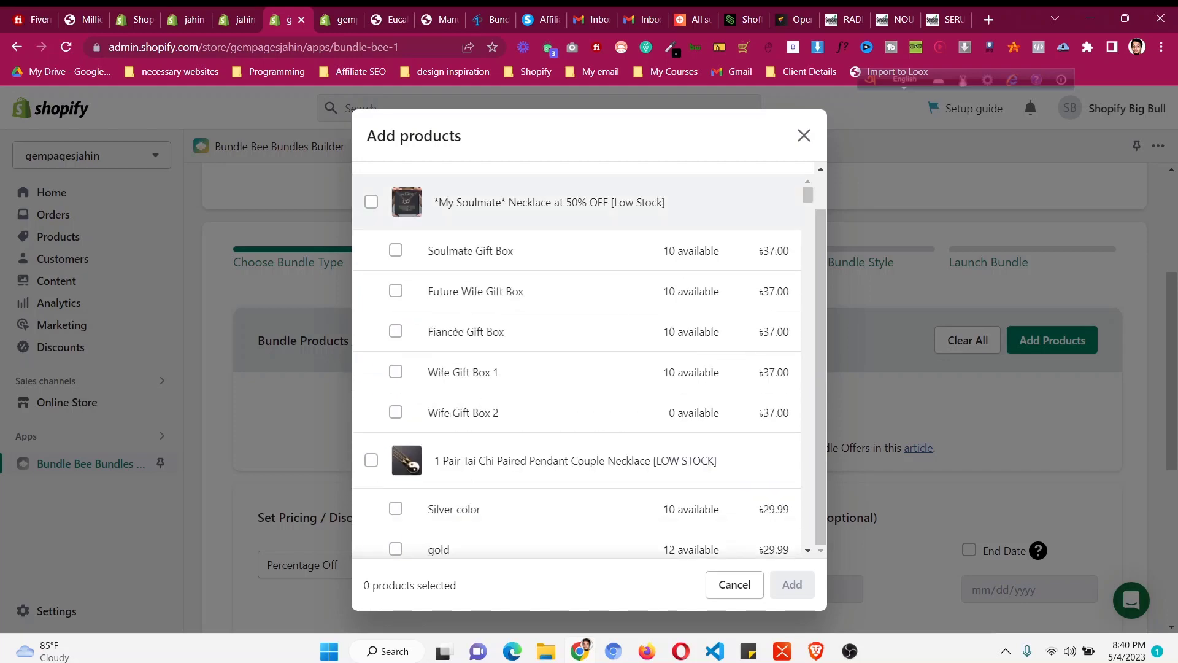
scroll(576, 202, up, 1)
Step: Search the product picker for "cleanser" and select NOURISHING CLEANSER for the bundle
click(582, 188)
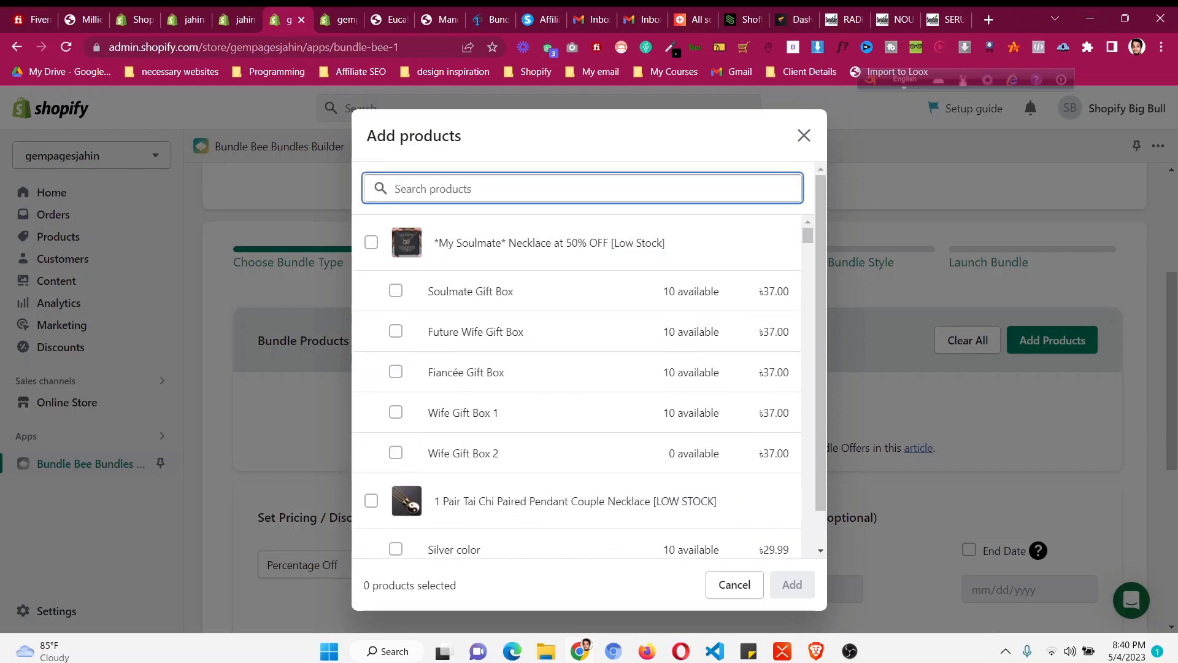
text(clean)
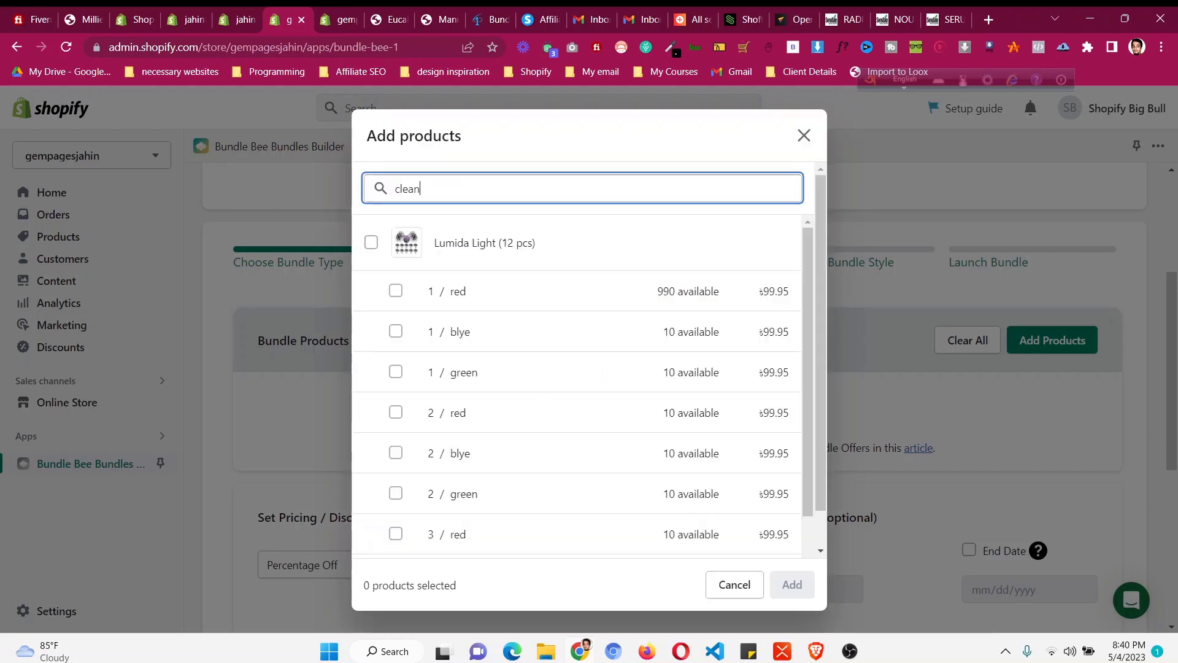
text(ser)
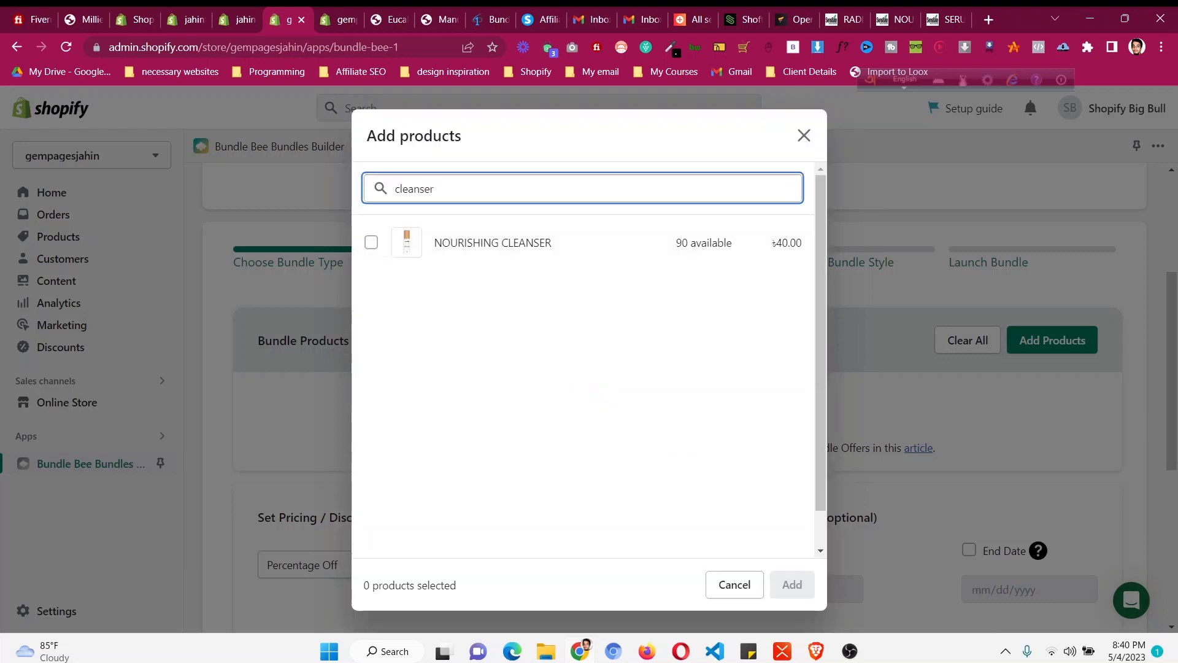
click(370, 243)
Step: Search for "scrub", select RADIANCE FACIAL SCRUB, add the selected products to the bundle and check the preview
double_click(414, 189)
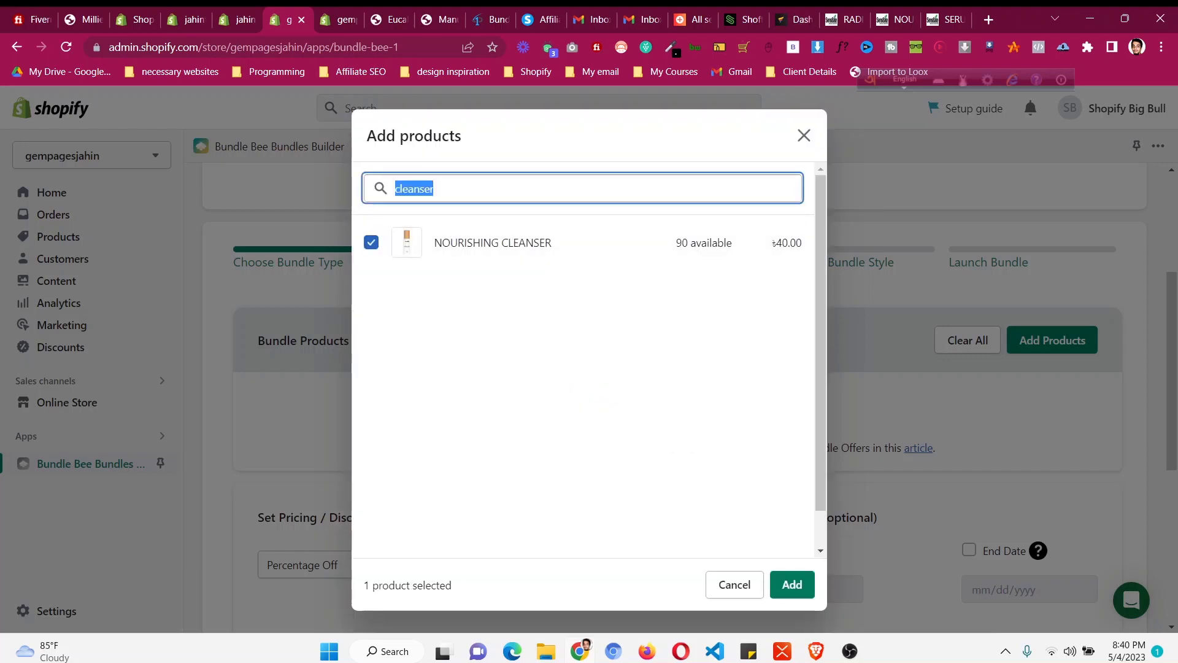
text(scrub)
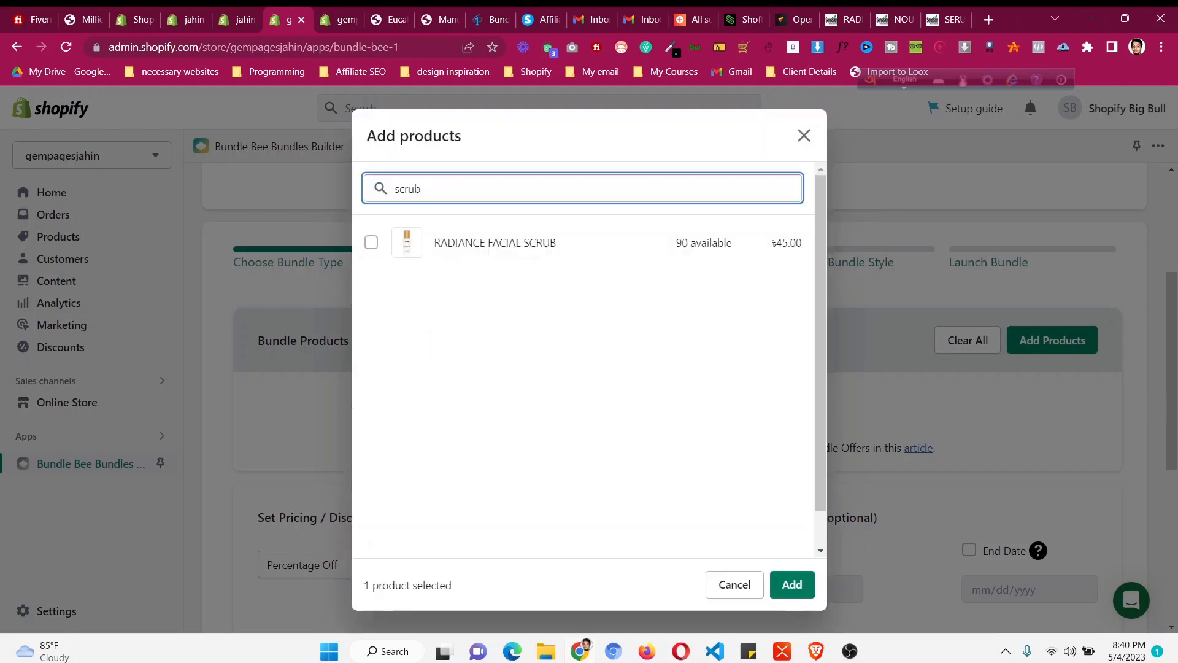
click(371, 242)
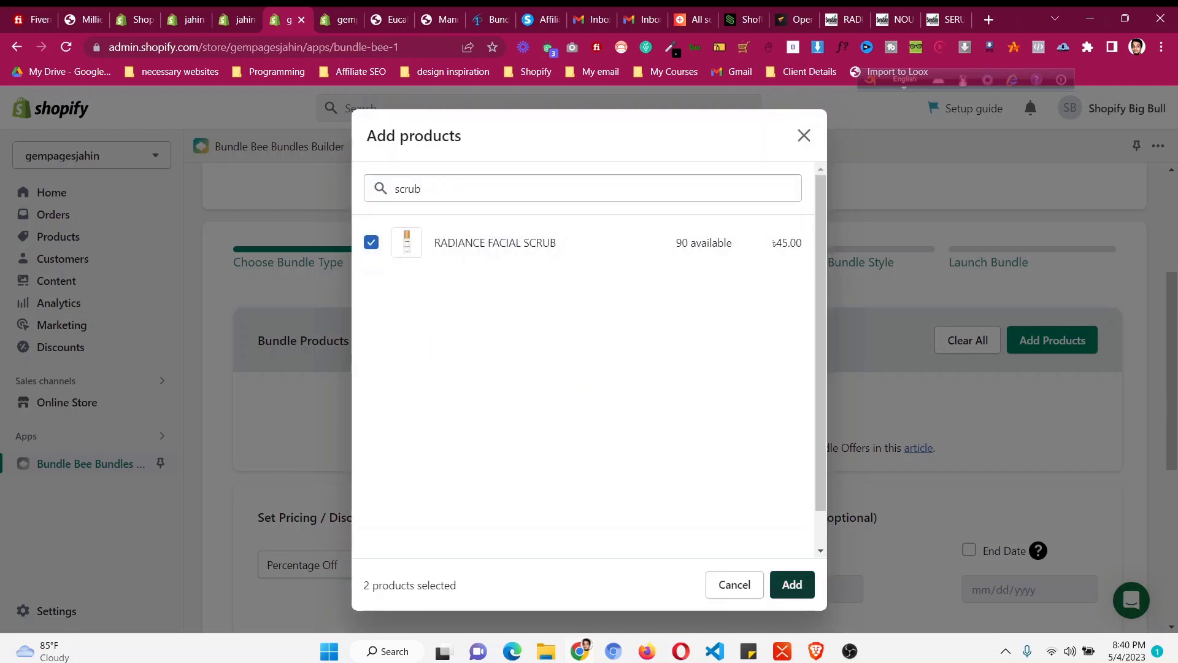
click(792, 584)
scroll(674, 397, up, 2)
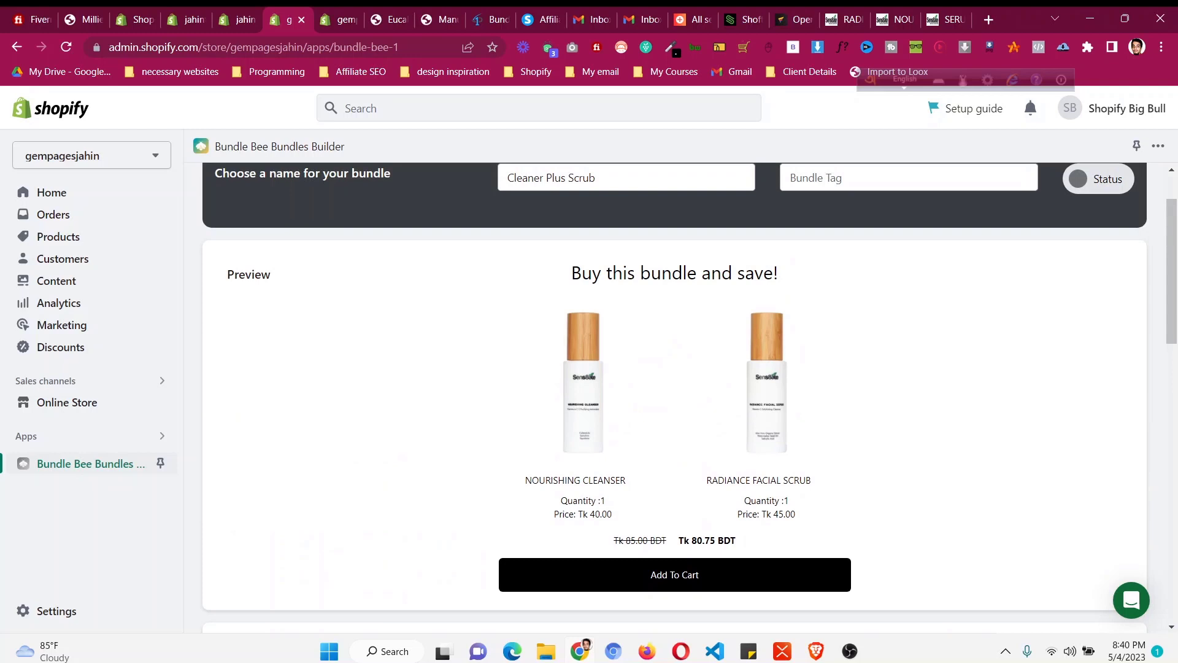
Step: Set the bundle's percentage-off discount to 20%
scroll(675, 399, down, 10)
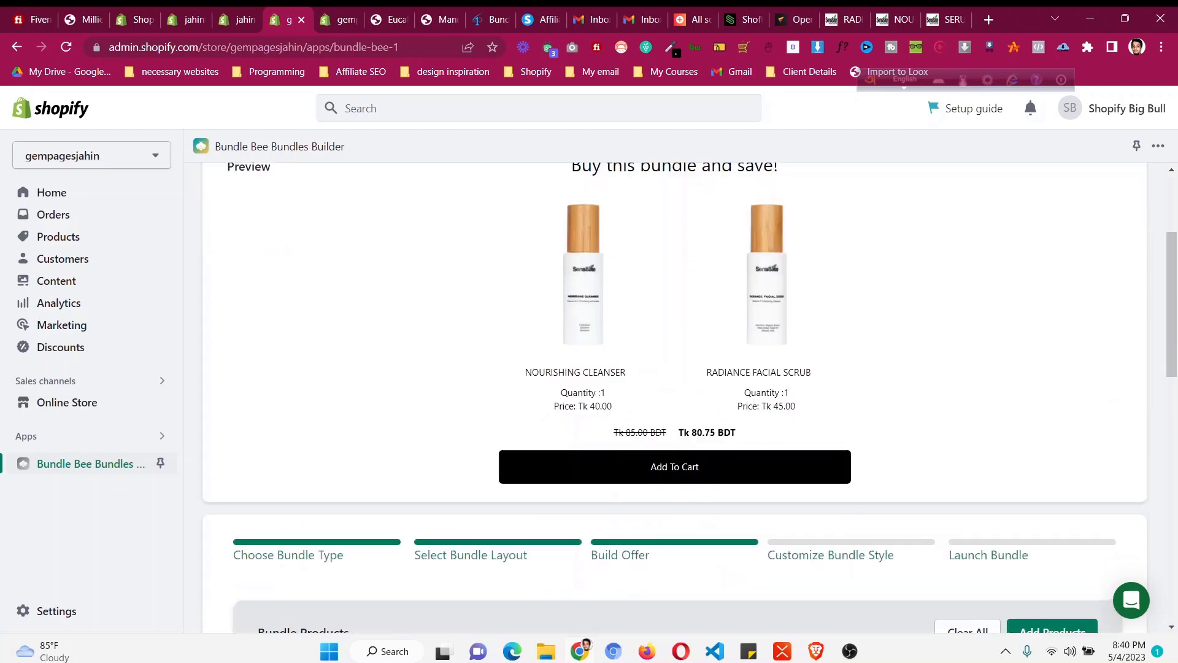
scroll(994, 215, down, 1)
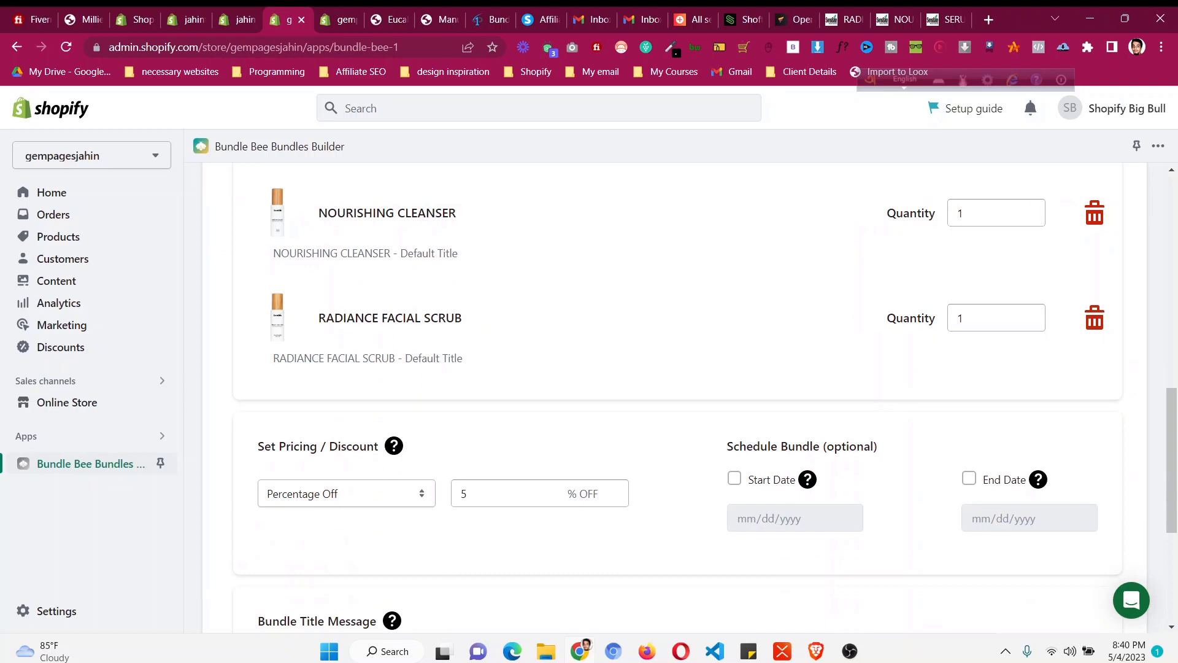
click(467, 493)
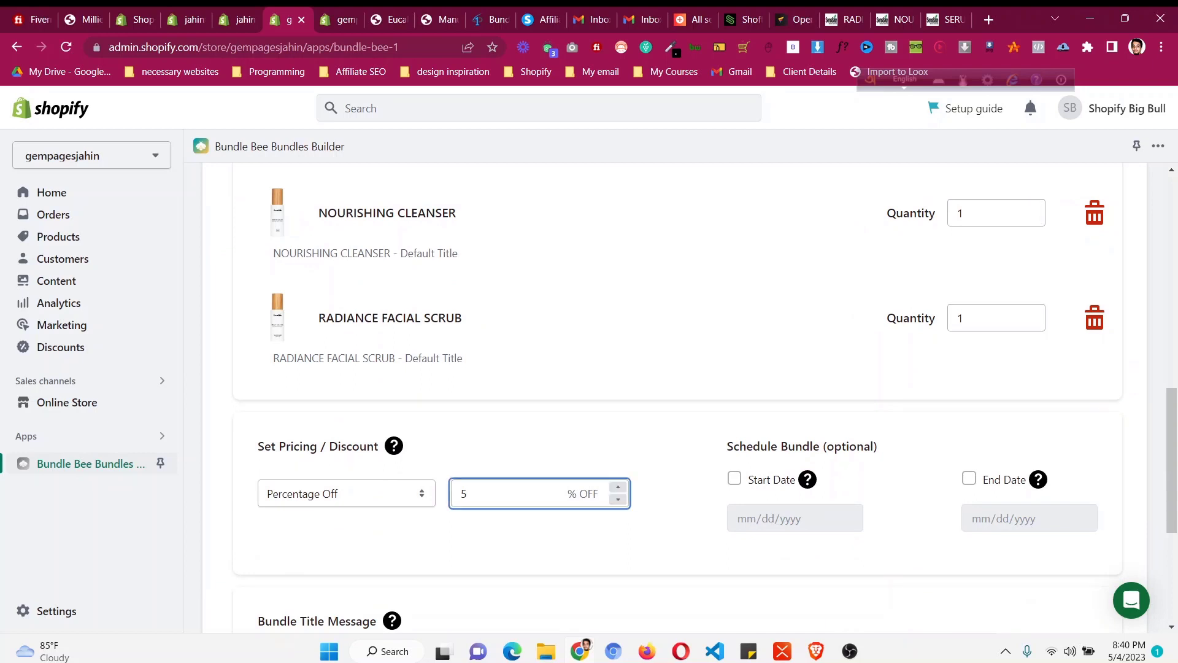
key(ctrl+a)
text(20)
scroll(705, 391, down, 3)
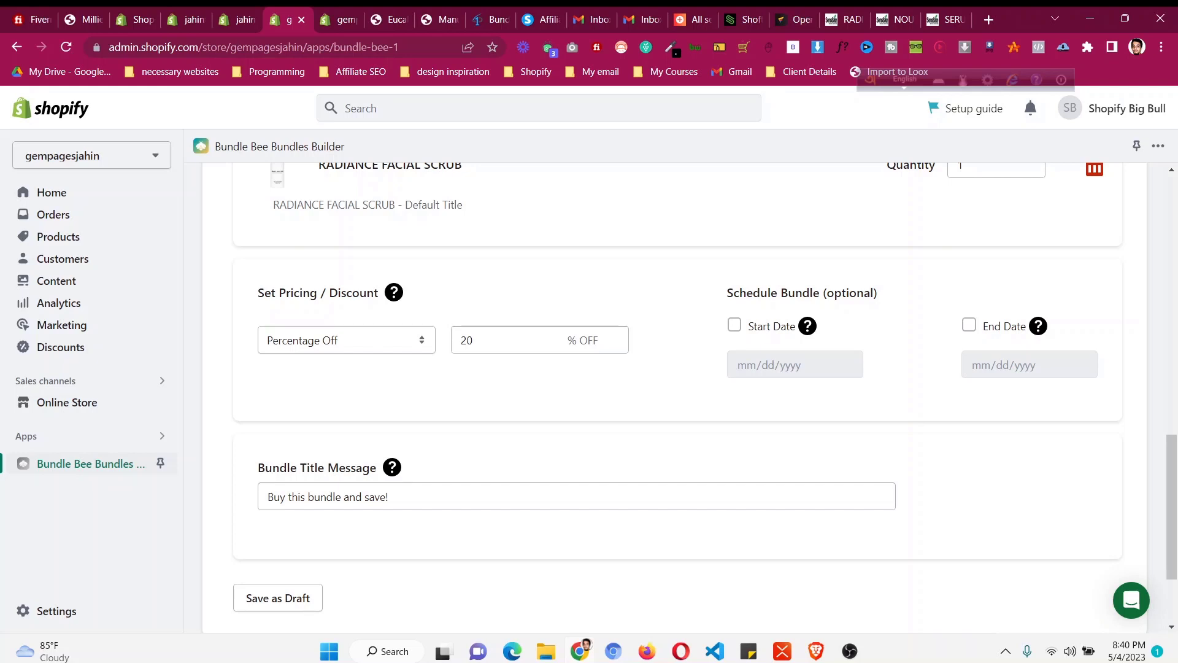
Step: Try the optional start date and end date scheduling for the bundle, and leave both switched off
mouse_move(1038, 326)
click(734, 324)
click(969, 325)
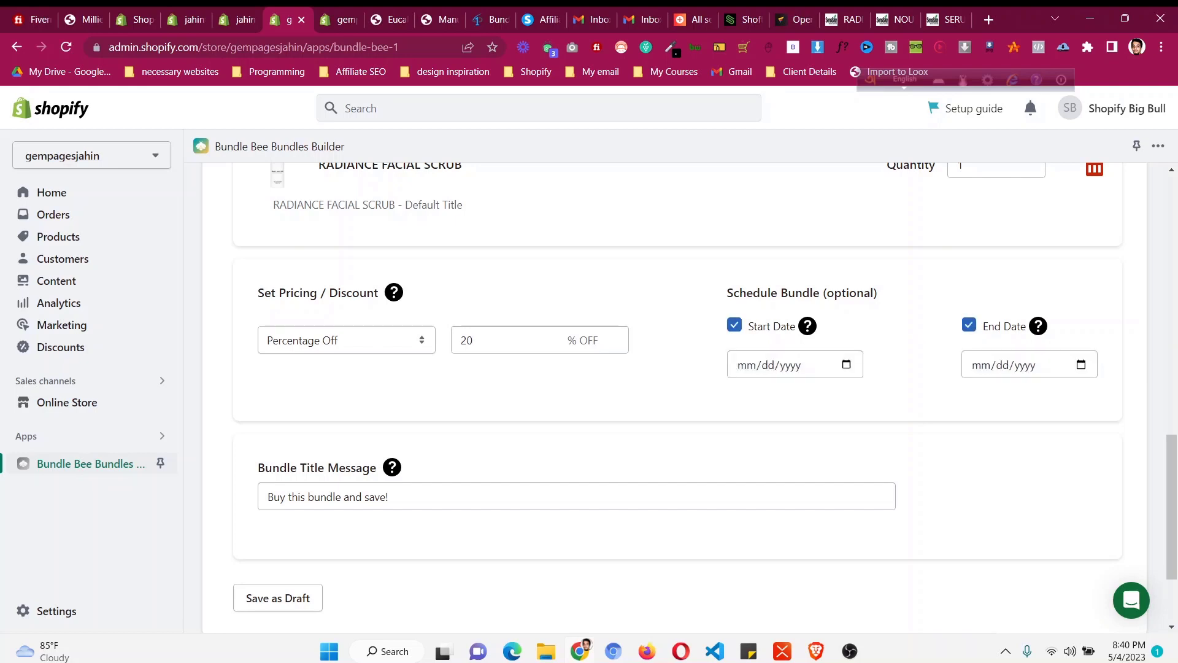
click(735, 325)
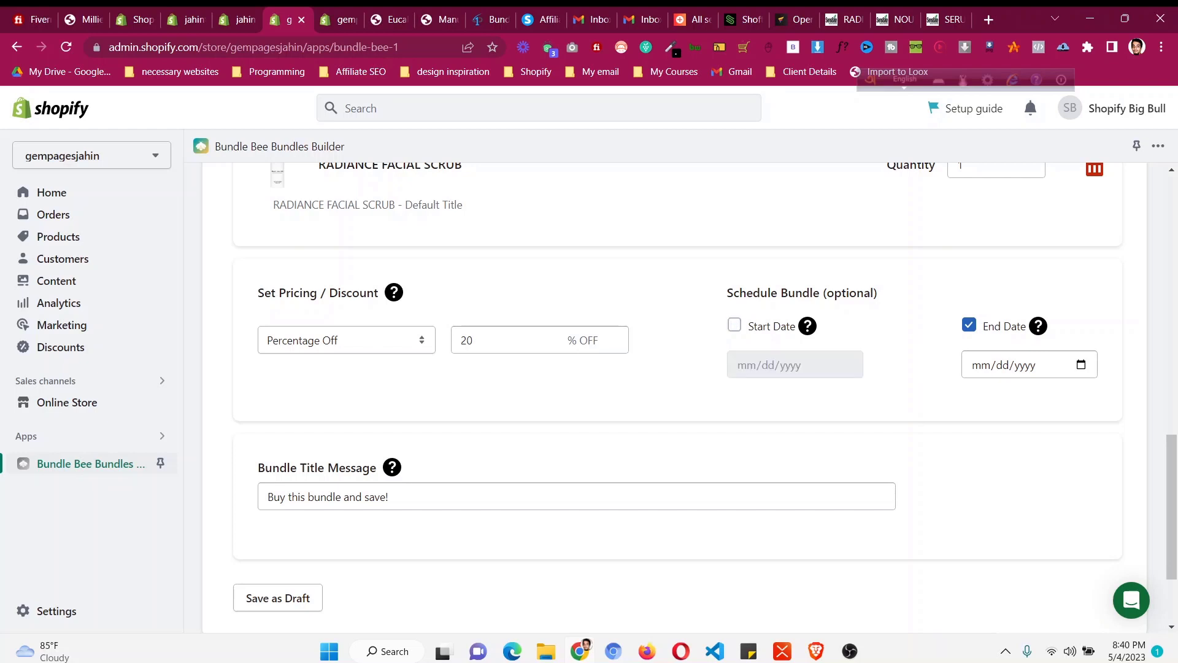
click(969, 324)
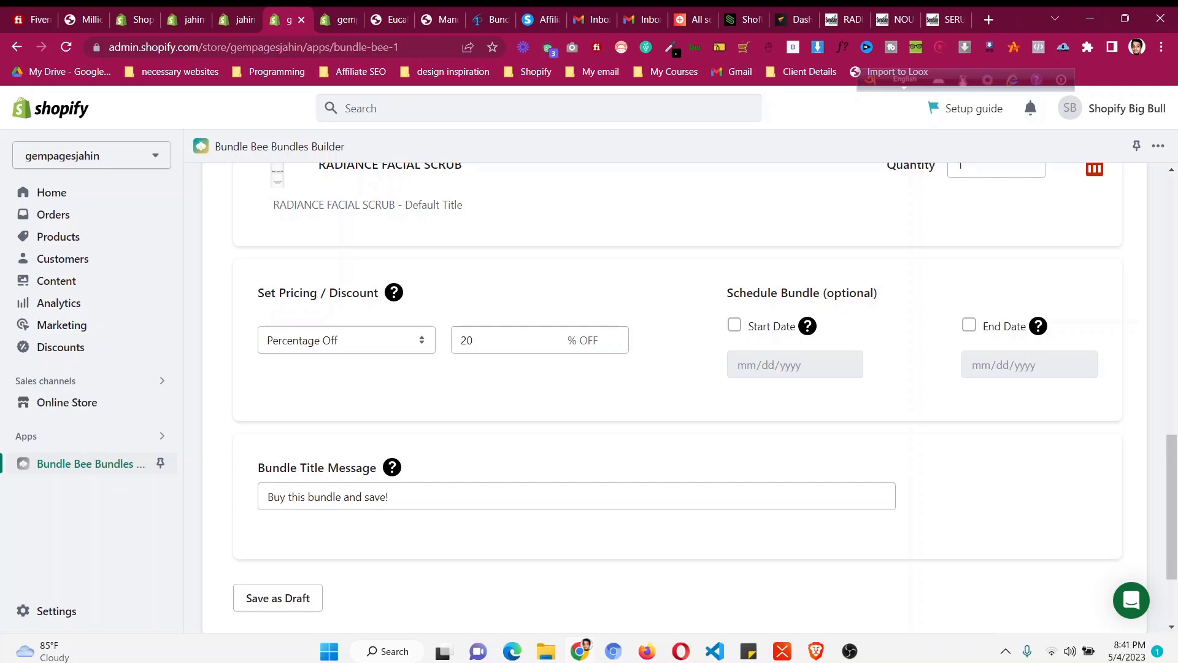
Step: Look through the bundle's discount type options and keep Percentage Off selected
click(346, 340)
click(346, 340)
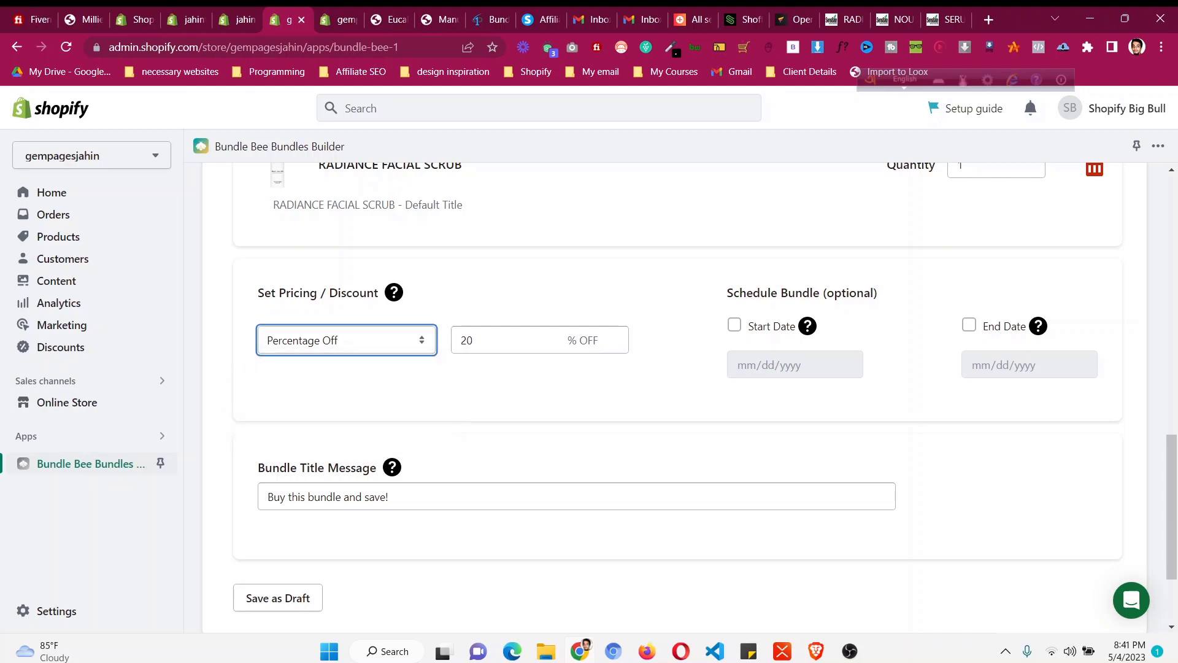
click(346, 340)
click(346, 340)
click(346, 340)
key(Up)
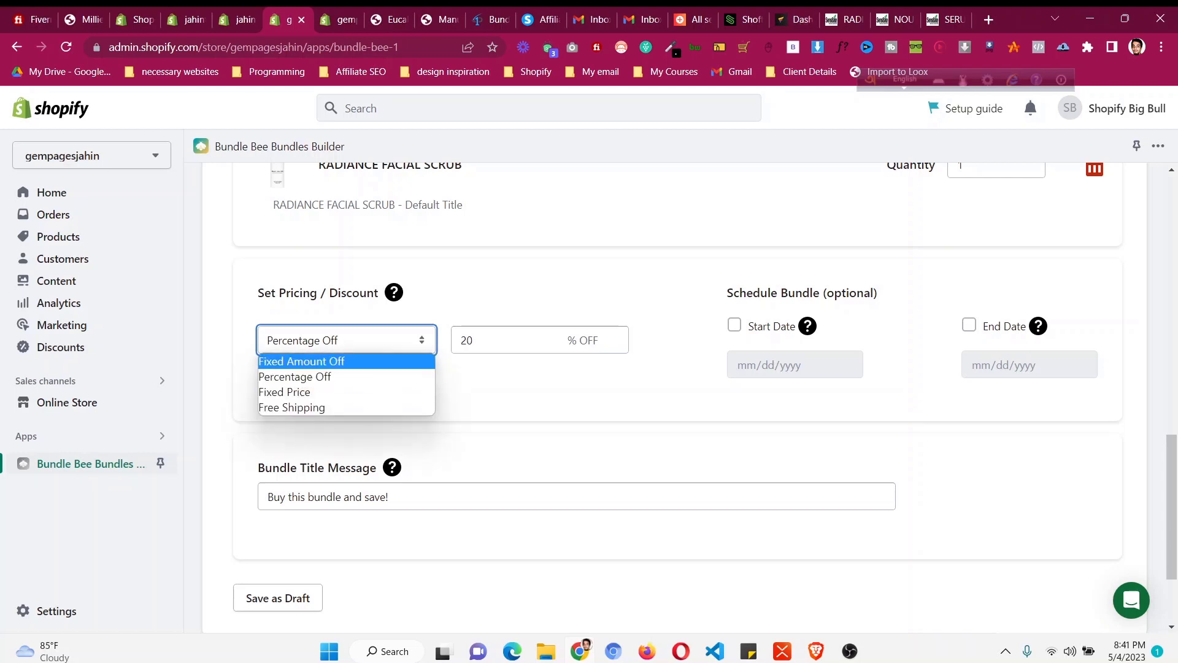
key(Down)
key(Down)
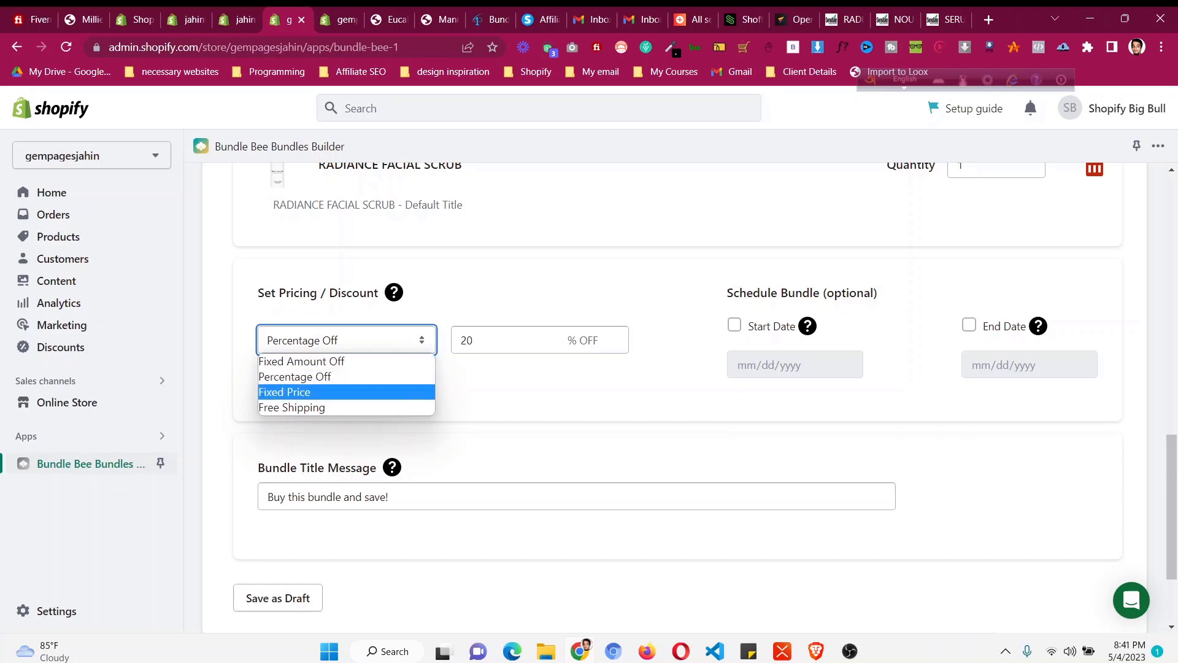
key(Down)
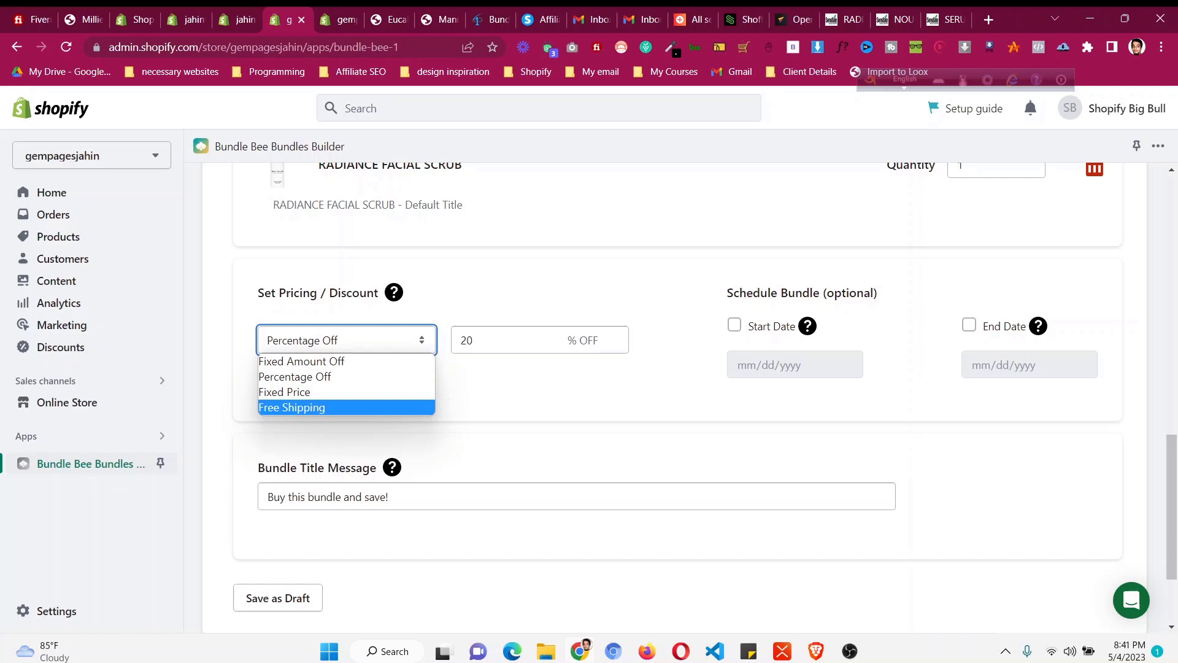
key(Up)
key(Up)
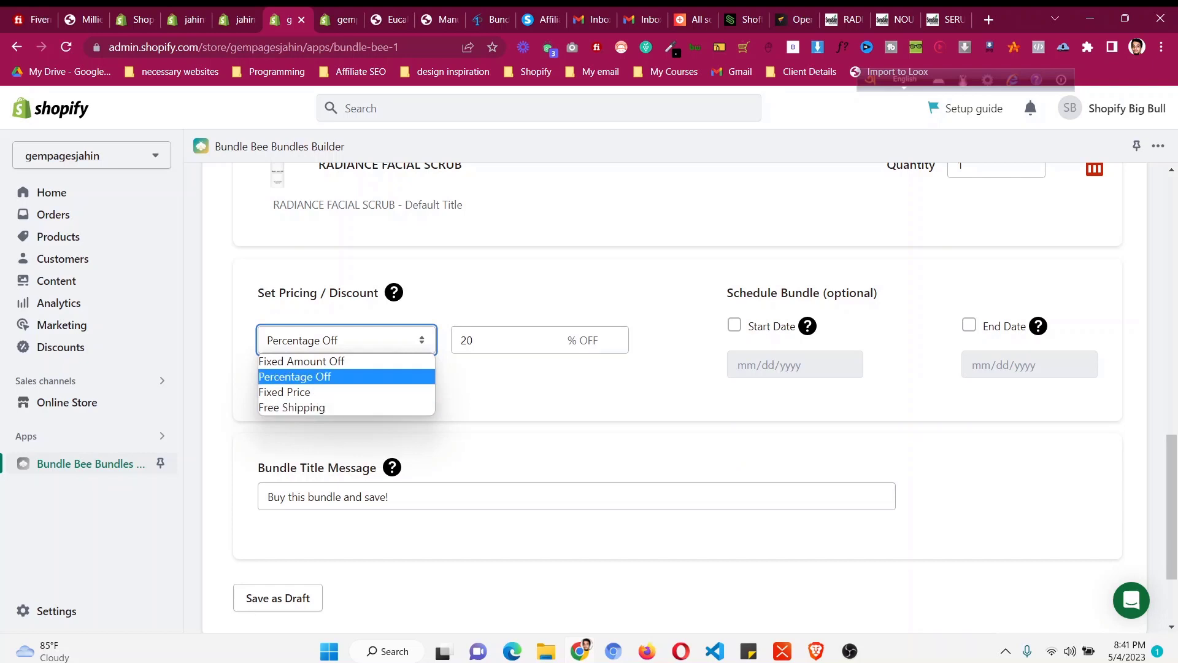
key(Return)
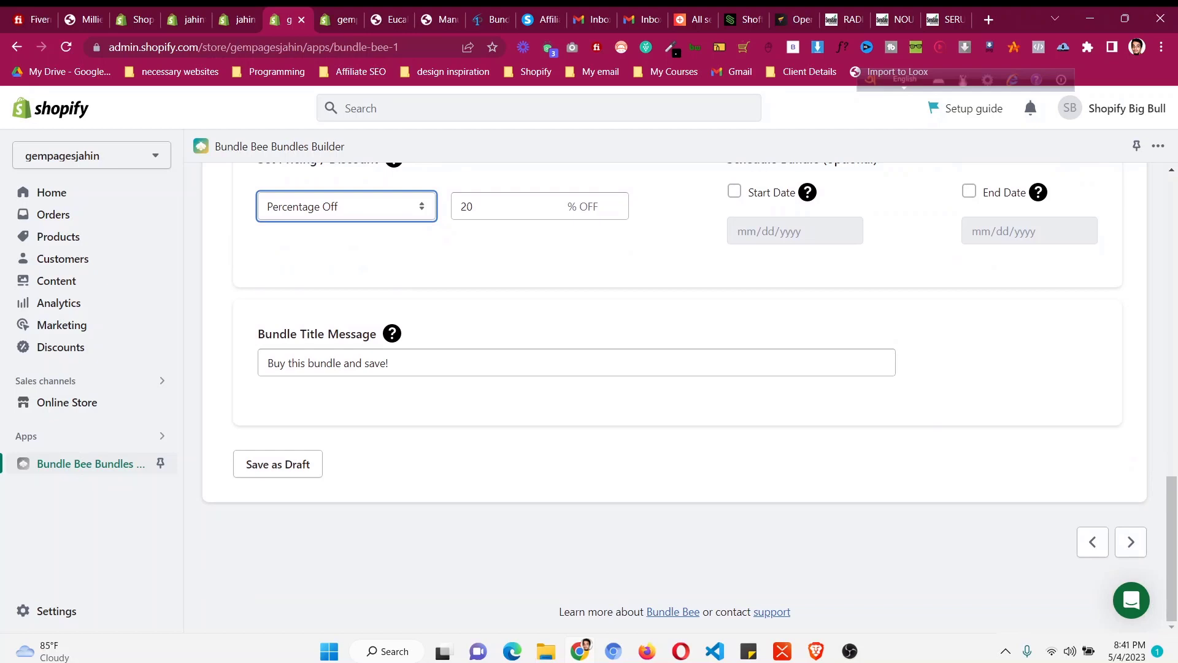
Step: Check the sample bundle on the eucalyptus serum product page, and set the bundle title message to "Buy this bundle and save 10% Right Now"
click(389, 19)
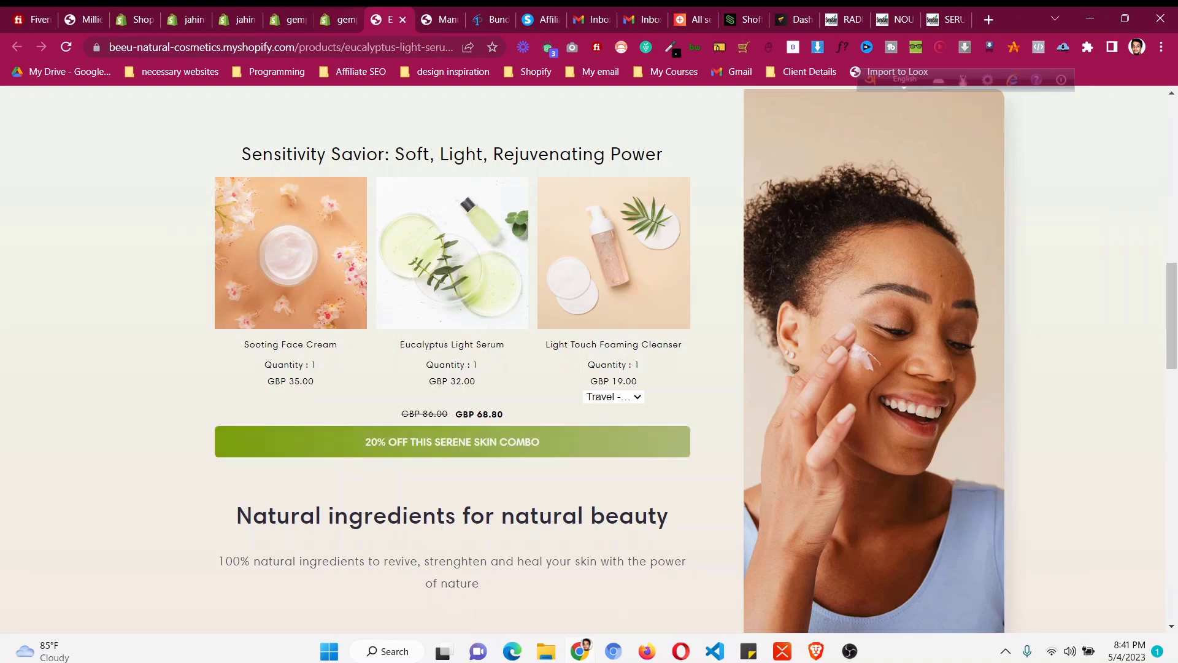
click(337, 19)
click(285, 19)
click(388, 362)
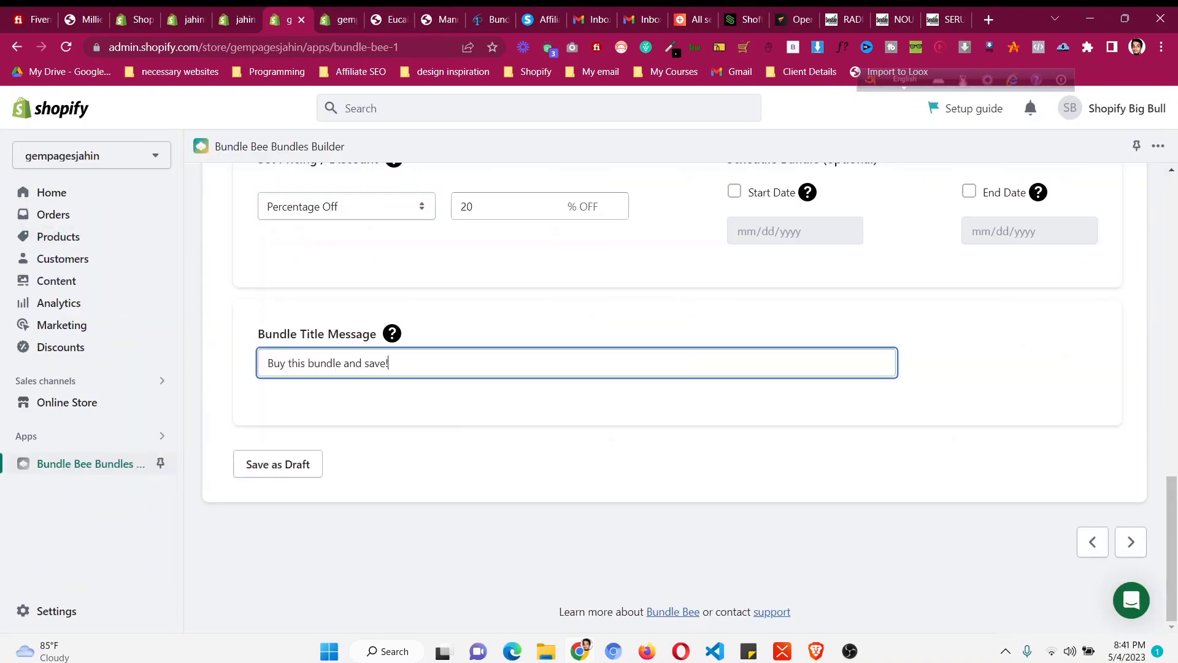
key(ctrl+a)
click(389, 363)
key(BackSpace)
text(10% Right Now)
scroll(675, 399, up, 10)
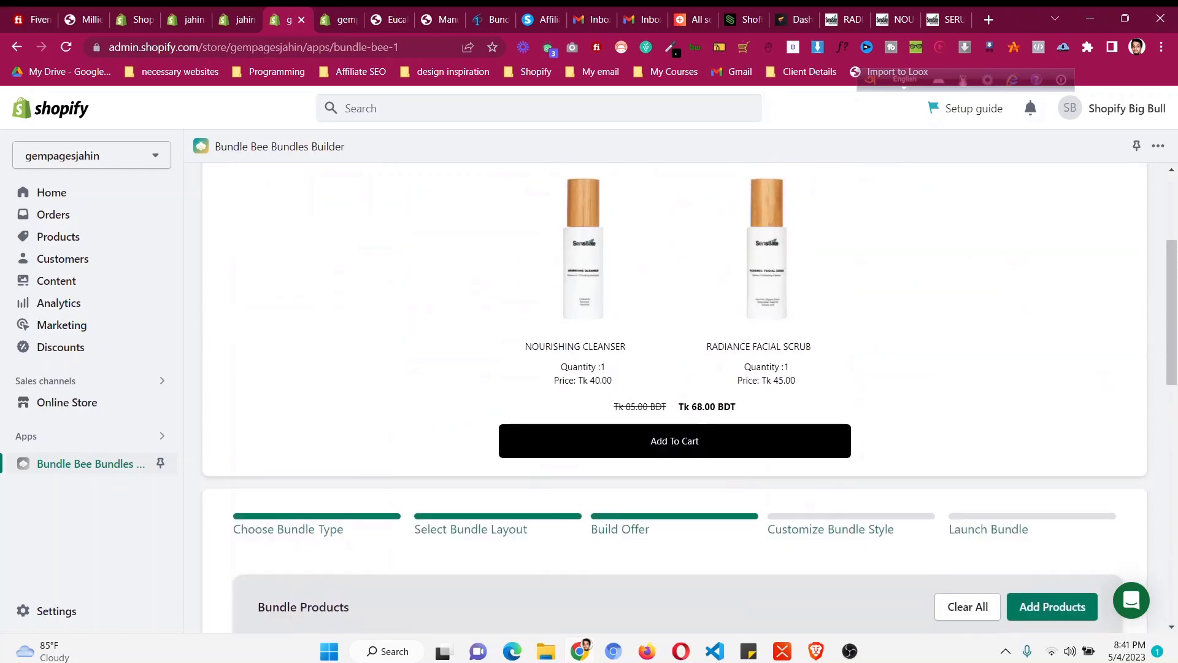
scroll(675, 399, up, 3)
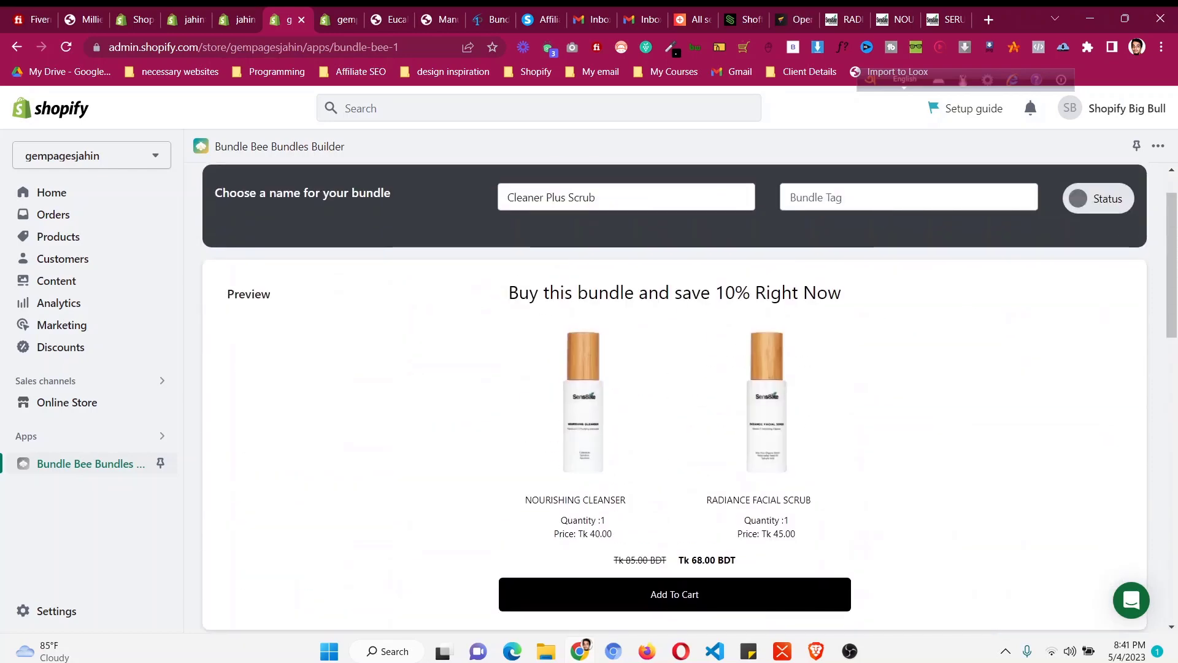
scroll(675, 399, down, 12)
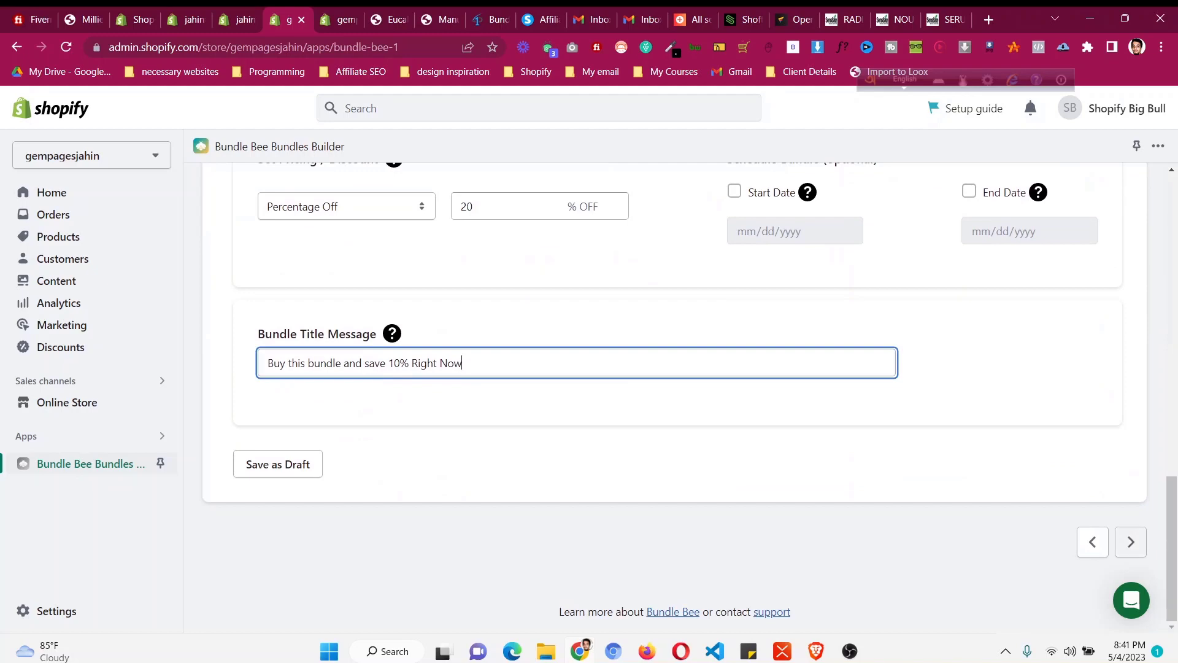
Step: Open the Text settings of the custom style in Customize Bundle Style and view the font families for the bundle title message
scroll(675, 398, up, 12)
scroll(675, 399, down, 5)
scroll(675, 399, down, 3)
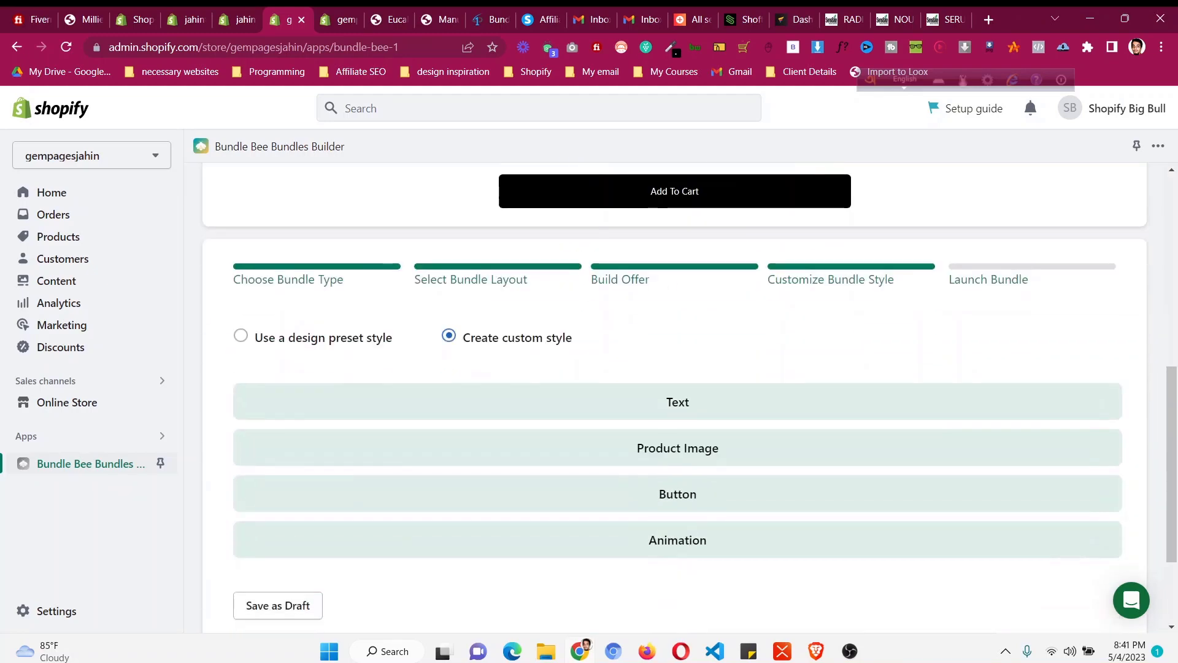
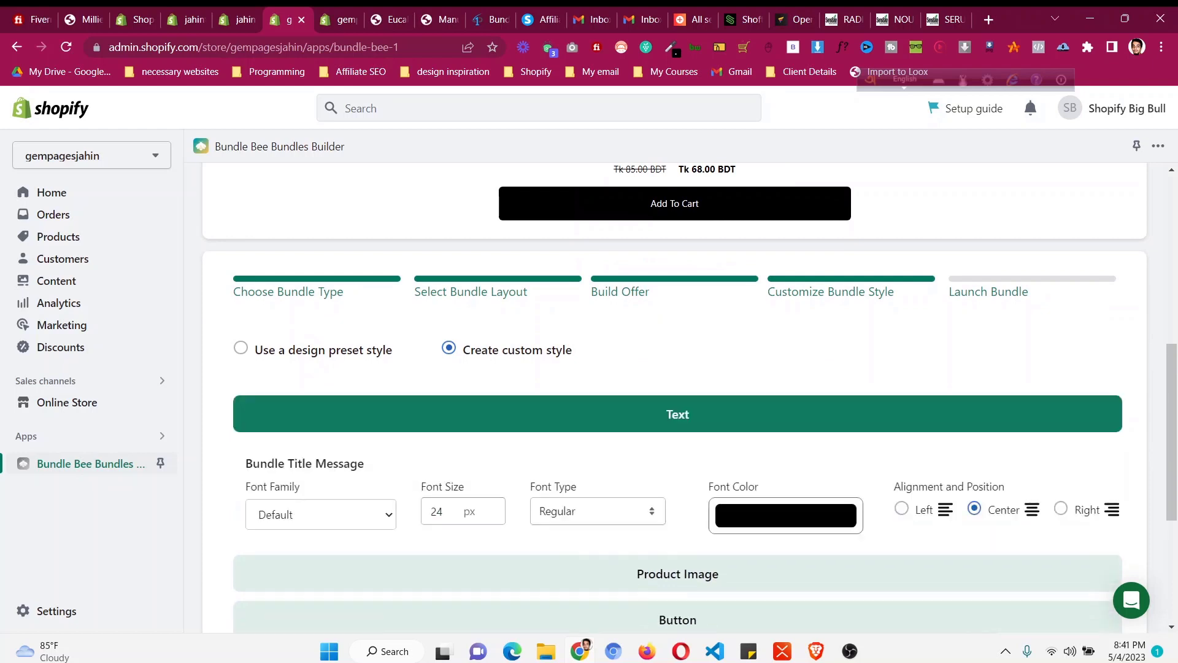
scroll(675, 397, down, 2)
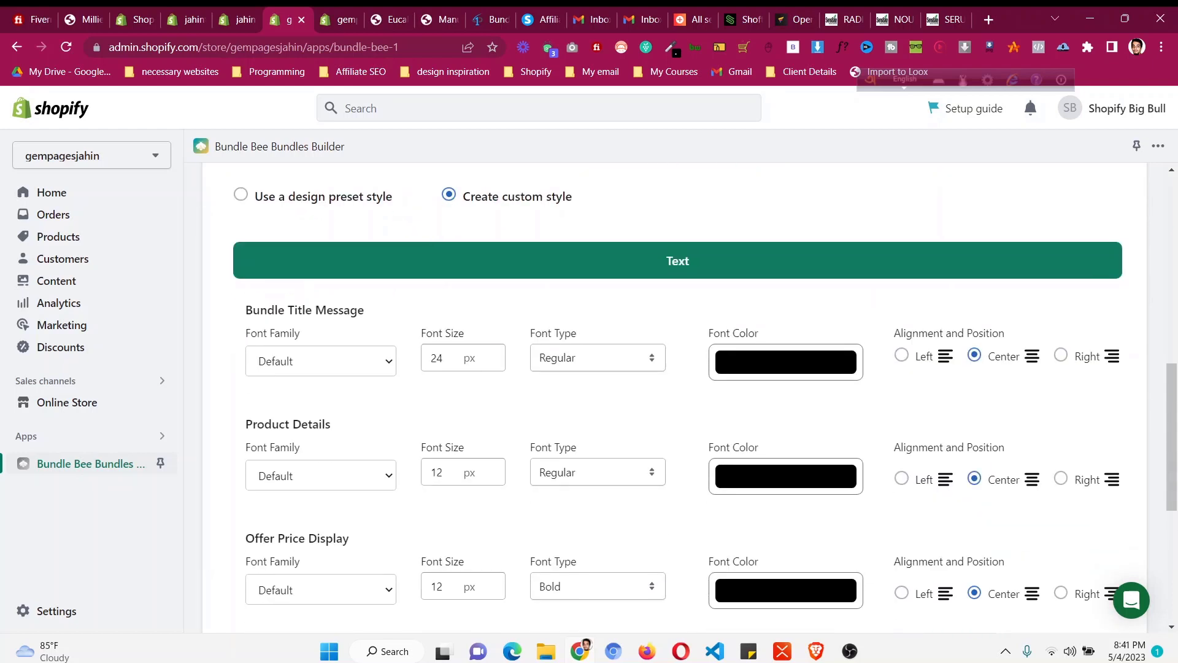
click(320, 361)
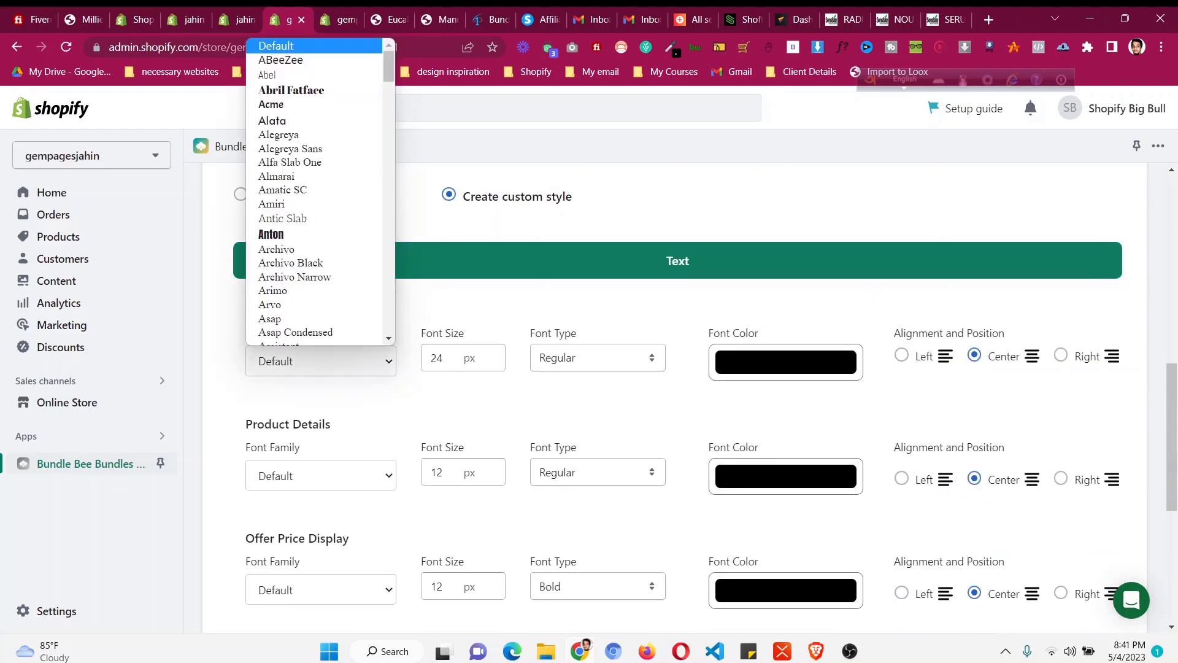
key(Escape)
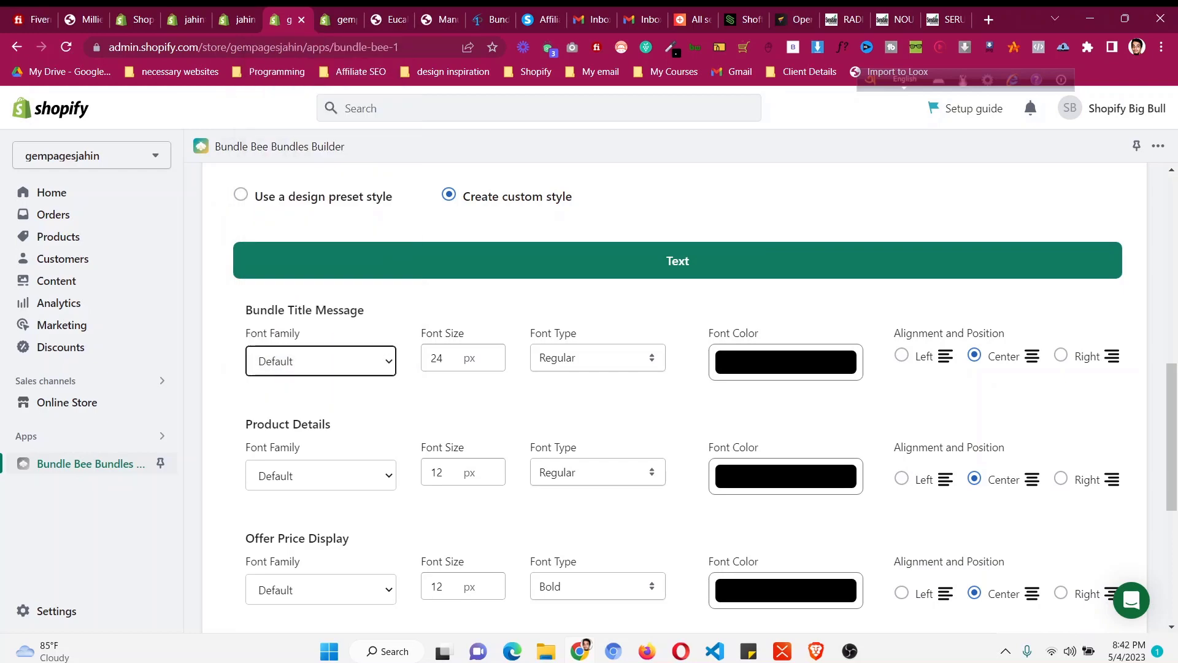
Step: Set the bundle title message's font size to 32 px, checking the size in the preview
click(495, 363)
scroll(675, 397, up, 5)
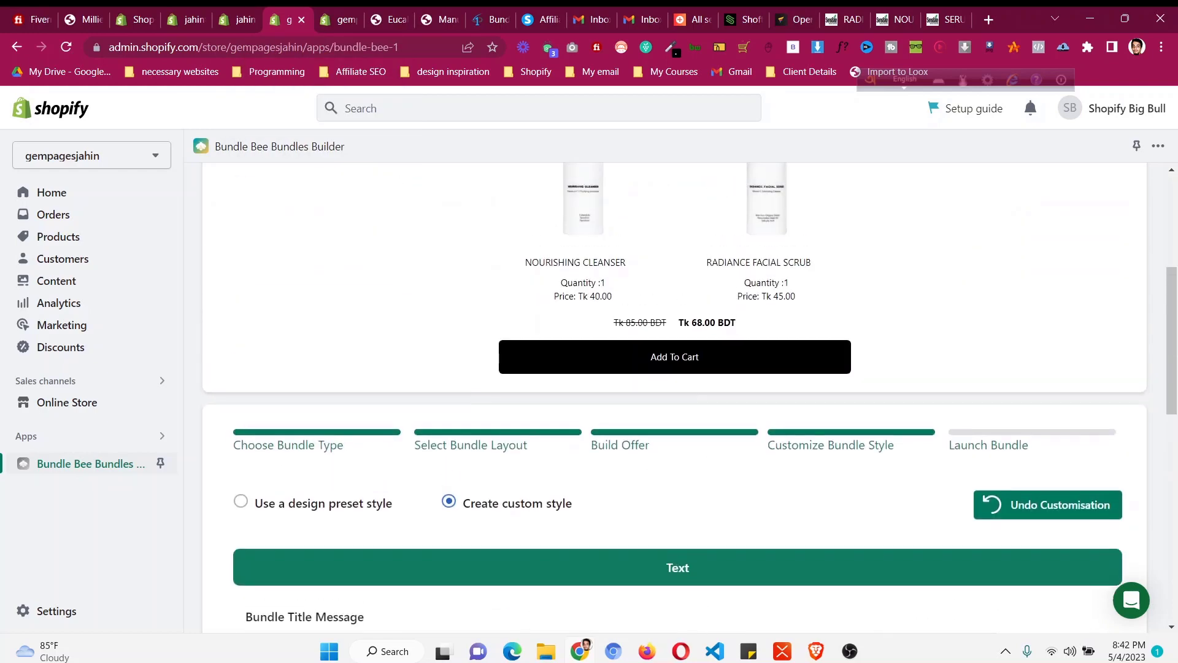
scroll(675, 393, down, 3)
key(Up)
key(Up)
key(Up)
key(Up)
key(Up)
key(Up)
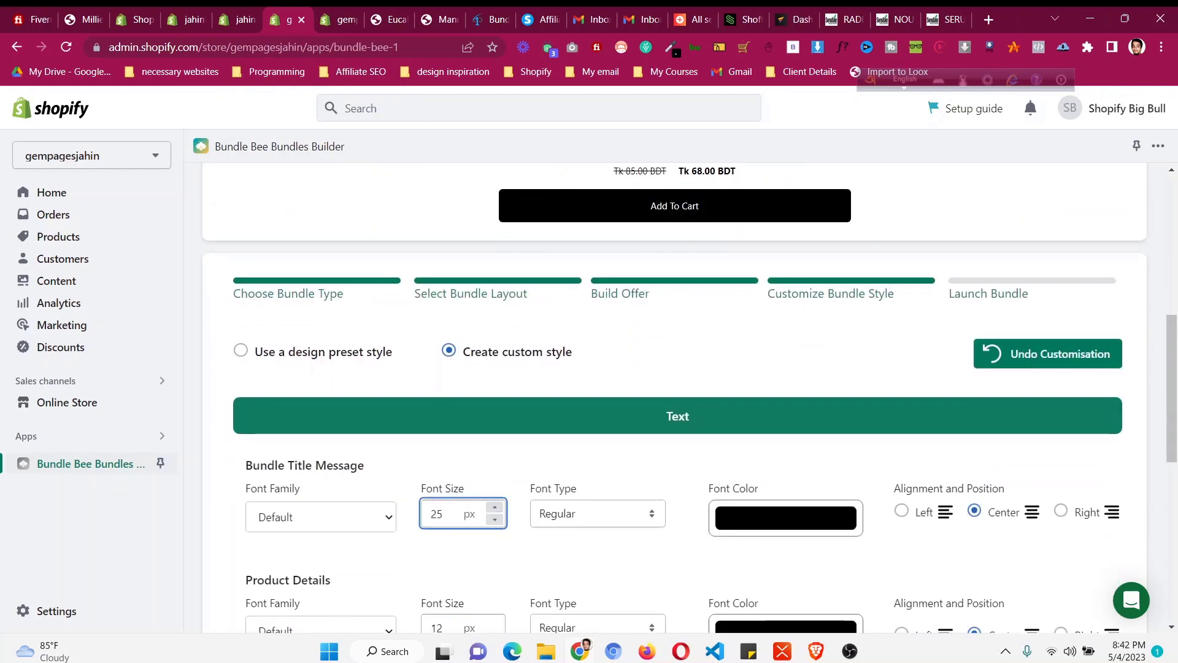
scroll(674, 397, up, 5)
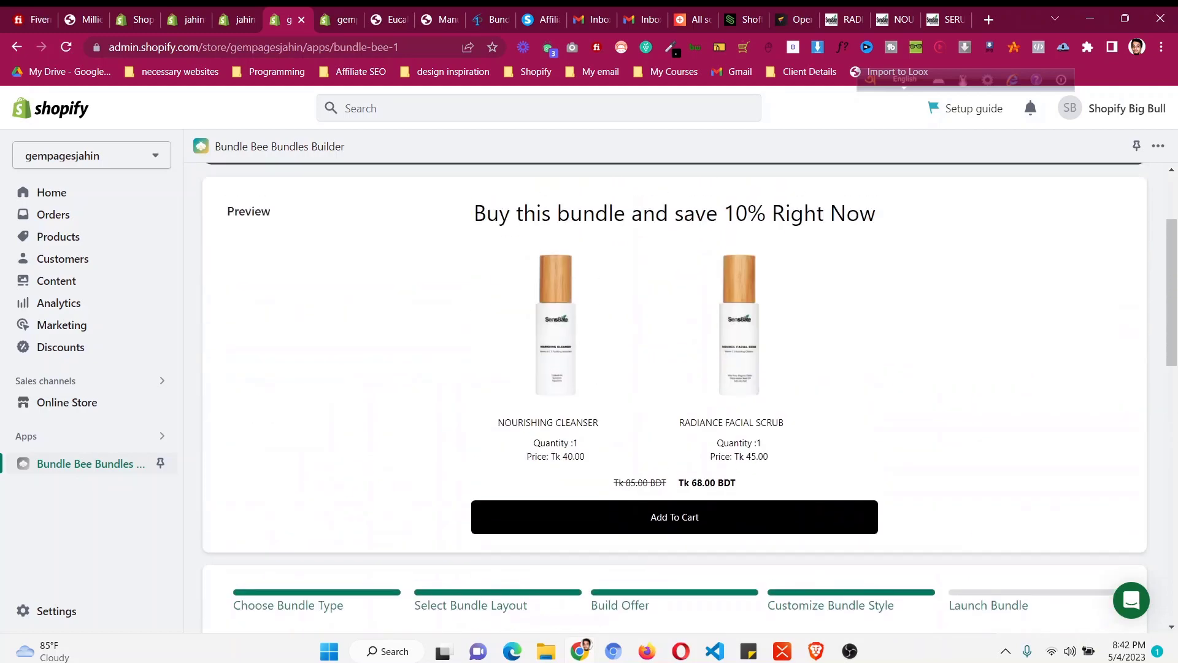
scroll(674, 397, down, 6)
scroll(675, 393, up, 5)
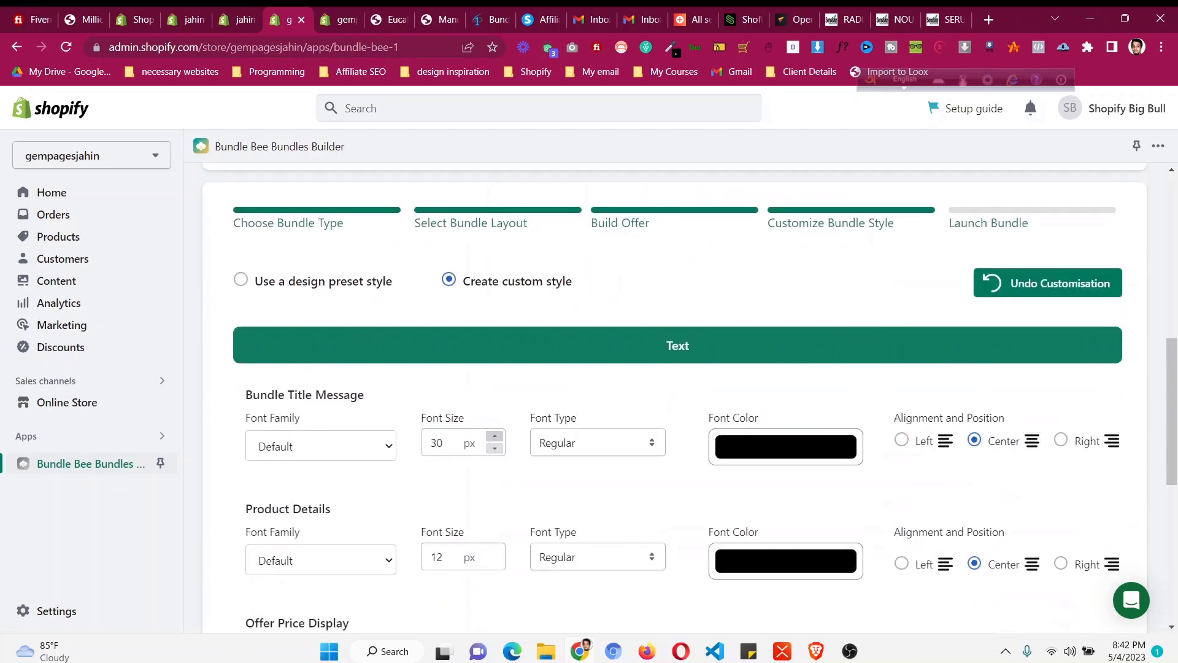
scroll(675, 393, up, 2)
scroll(675, 393, down, 5)
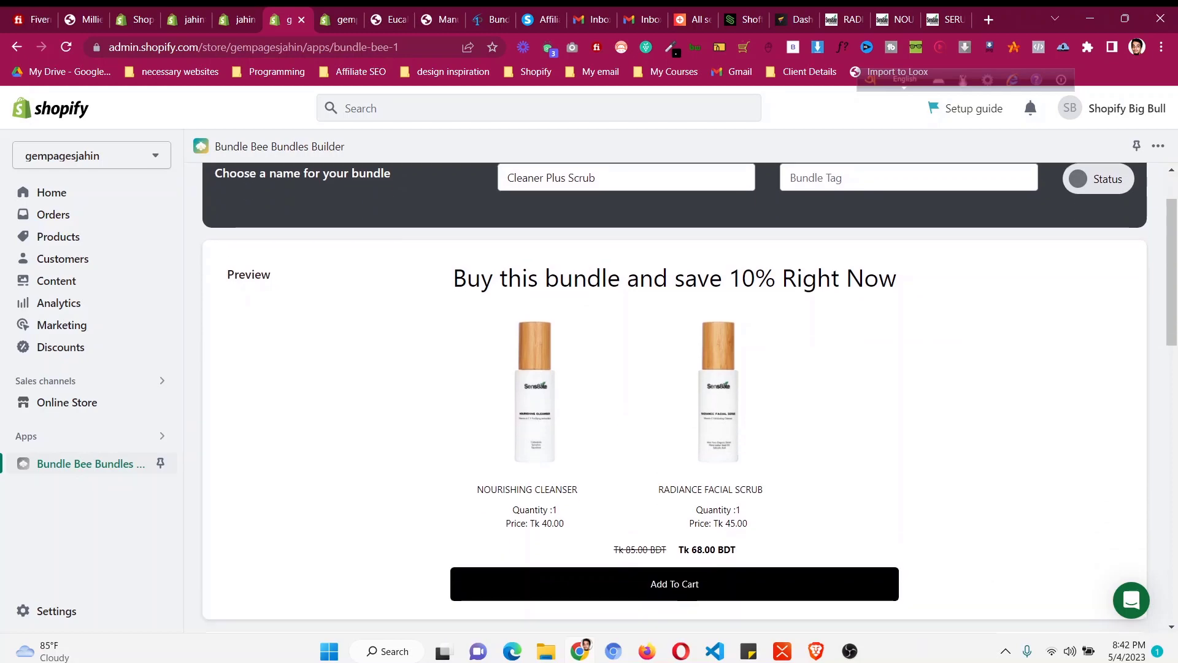
scroll(674, 393, up, 1)
scroll(675, 393, down, 6)
Step: Set the bundle title message's font type to Bold and check the heading in the preview
click(597, 353)
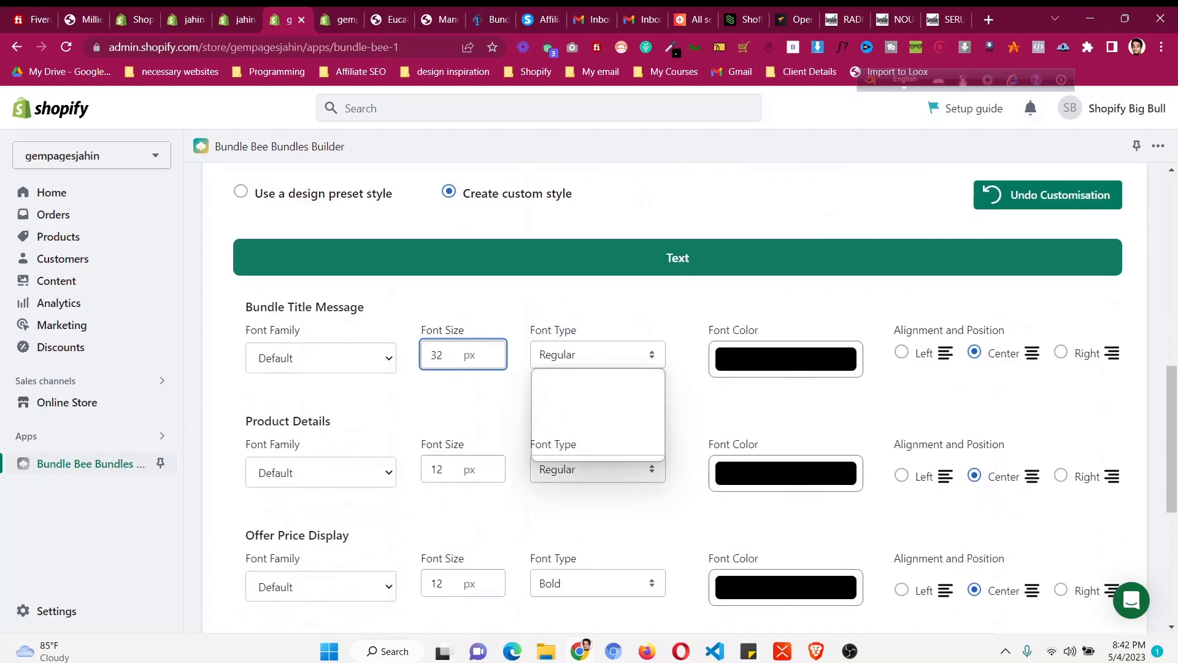
click(597, 421)
scroll(596, 421, up, 1)
scroll(675, 393, up, 6)
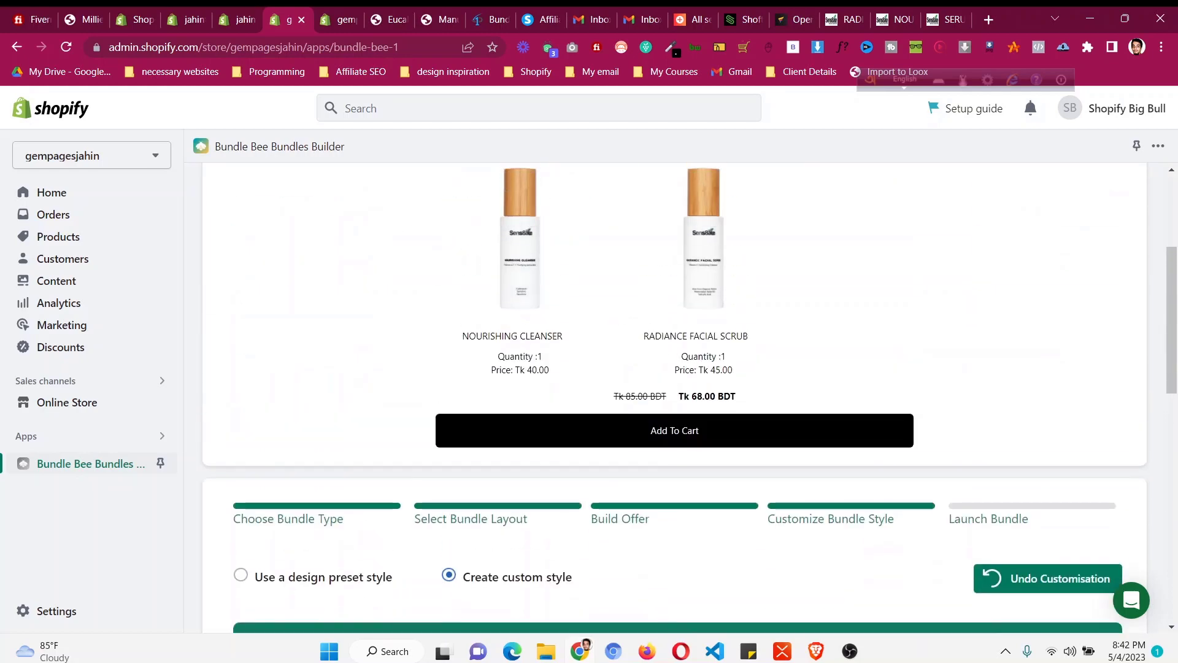
scroll(675, 393, up, 4)
scroll(675, 392, down, 9)
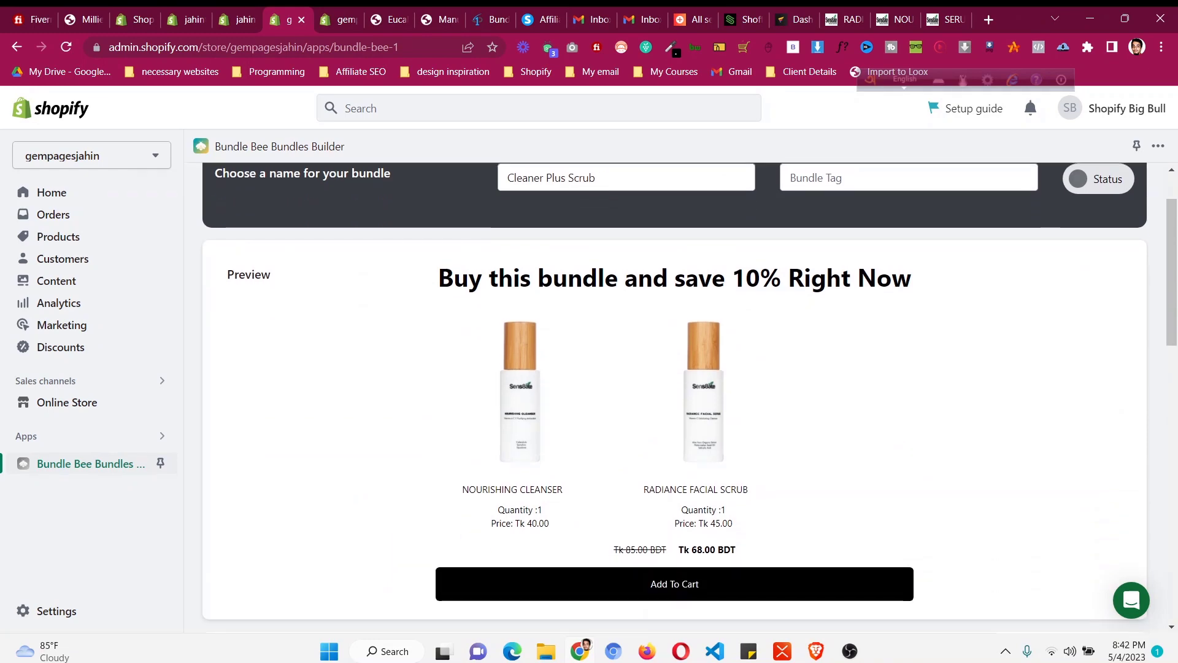
scroll(675, 393, down, 1)
scroll(675, 393, up, 7)
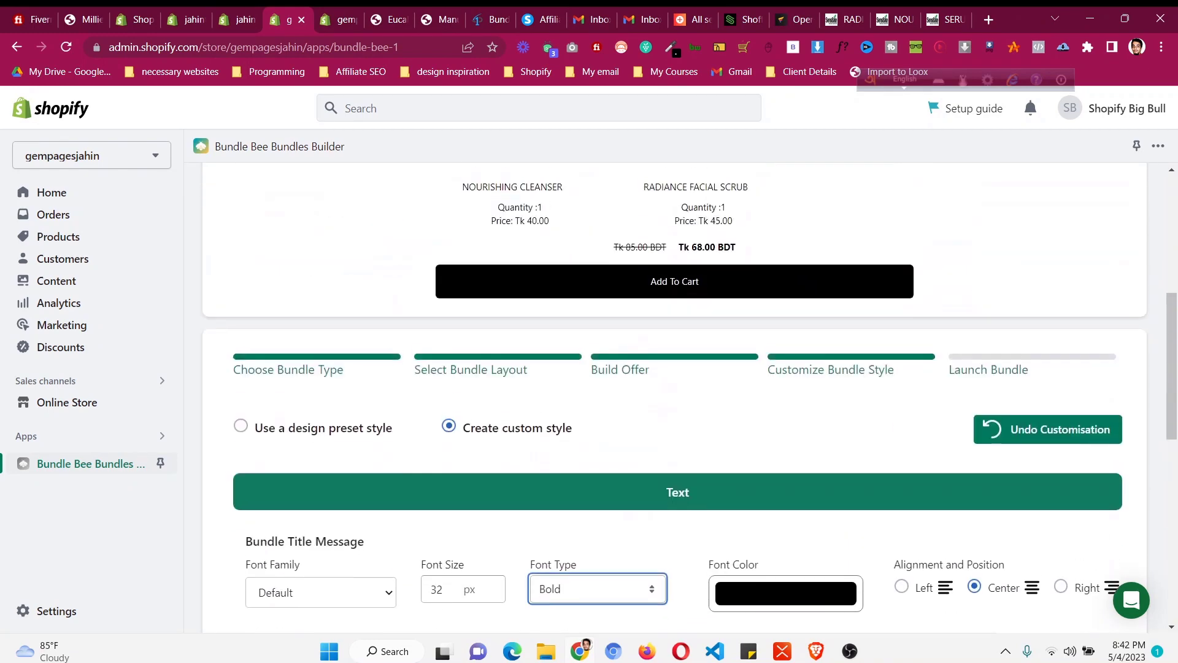
Step: Set the Product Details font size to 18 px and check the product text in the preview
scroll(675, 392, down, 11)
scroll(675, 392, up, 3)
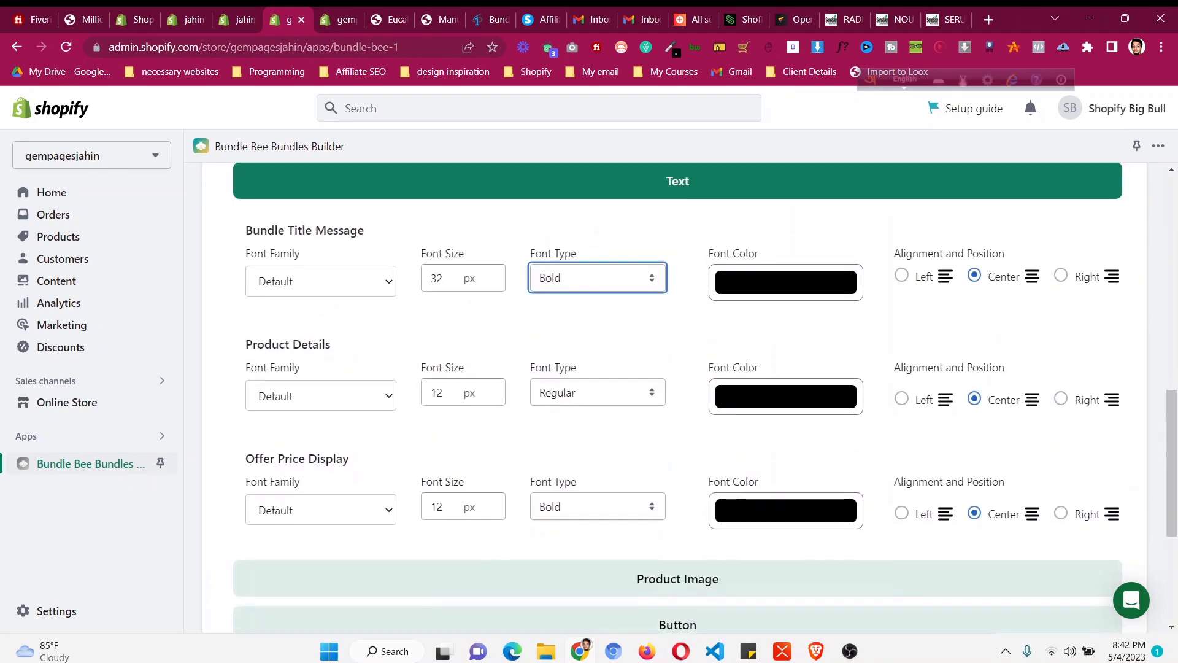
click(494, 386)
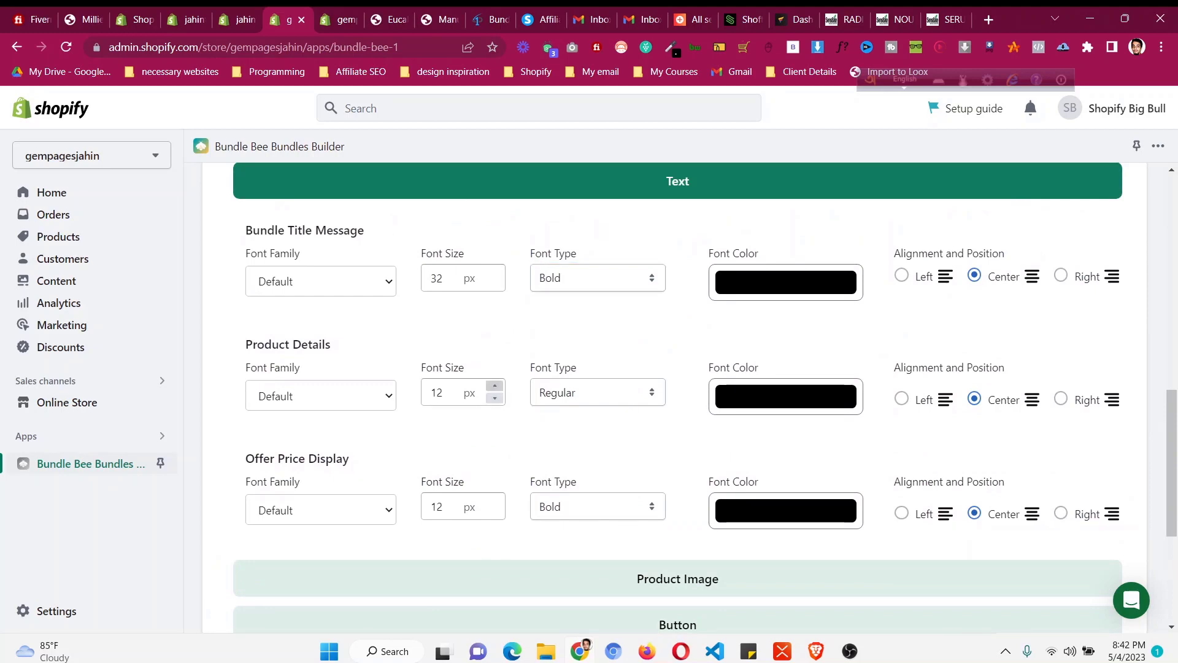
click(493, 386)
click(494, 385)
click(494, 385)
click(494, 386)
scroll(494, 386, up, 6)
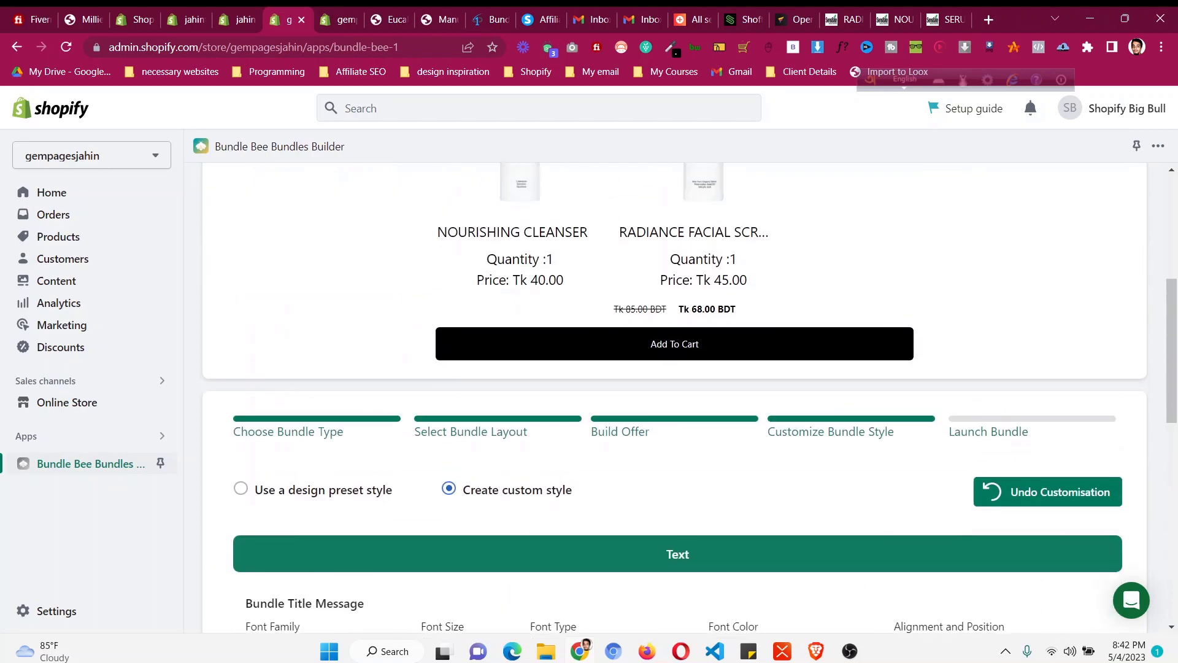
scroll(675, 393, up, 5)
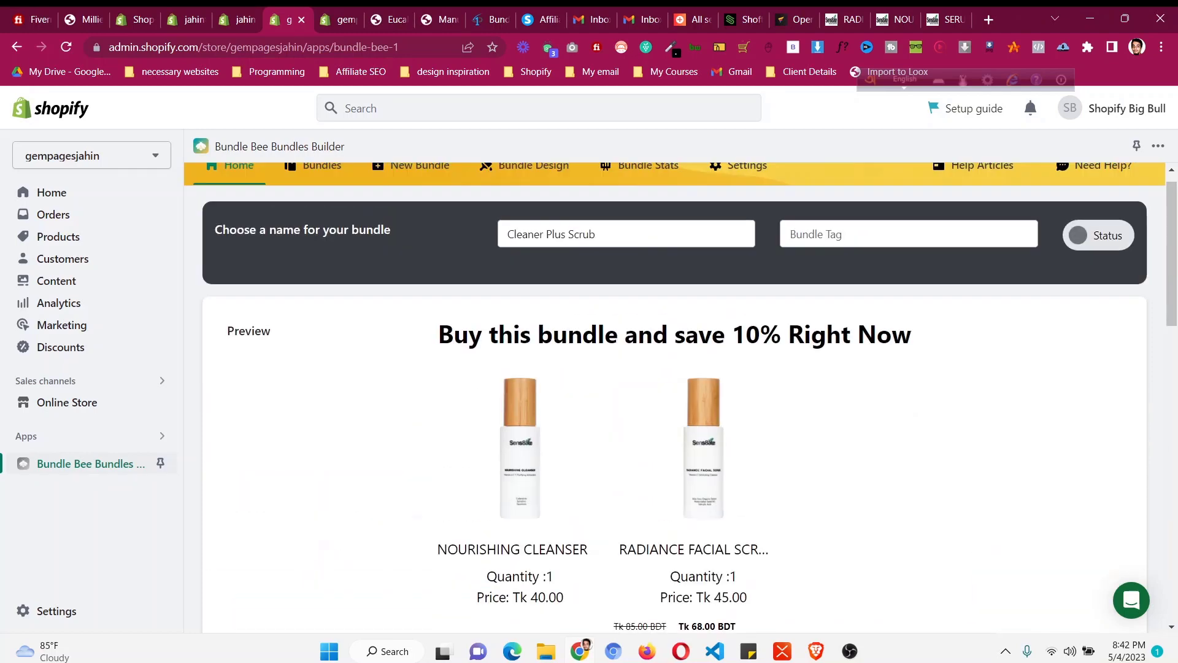
scroll(675, 393, down, 11)
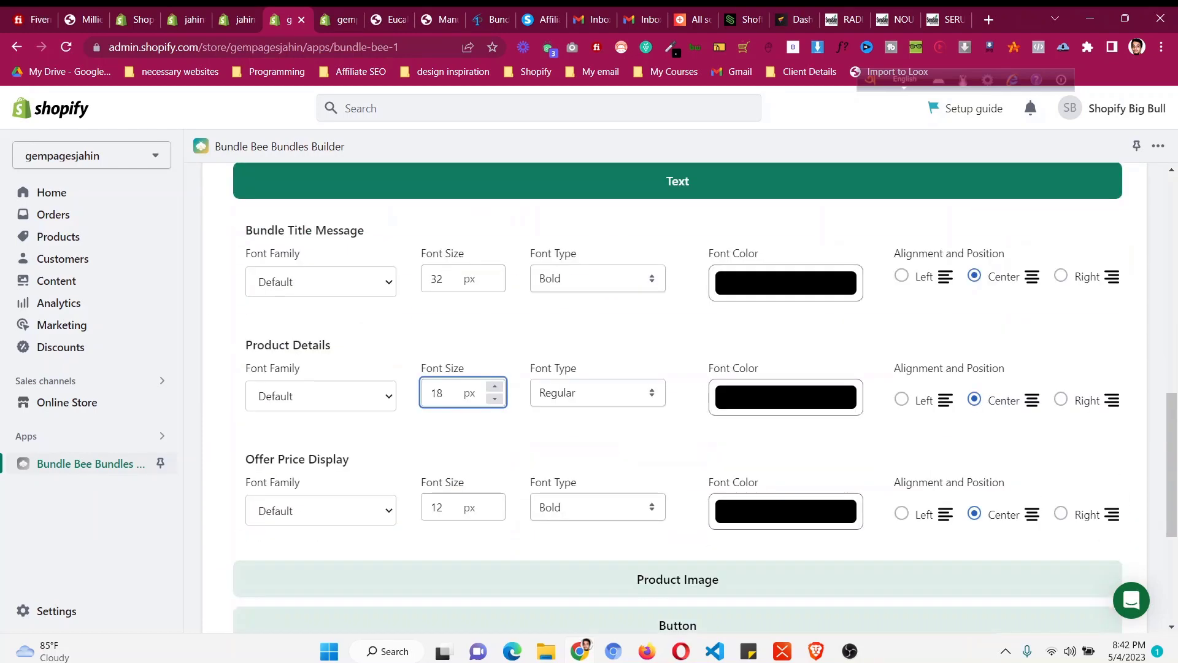
Step: View the font color picker for Product Details, leave the color as is, and return to the preview
scroll(675, 393, up, 1)
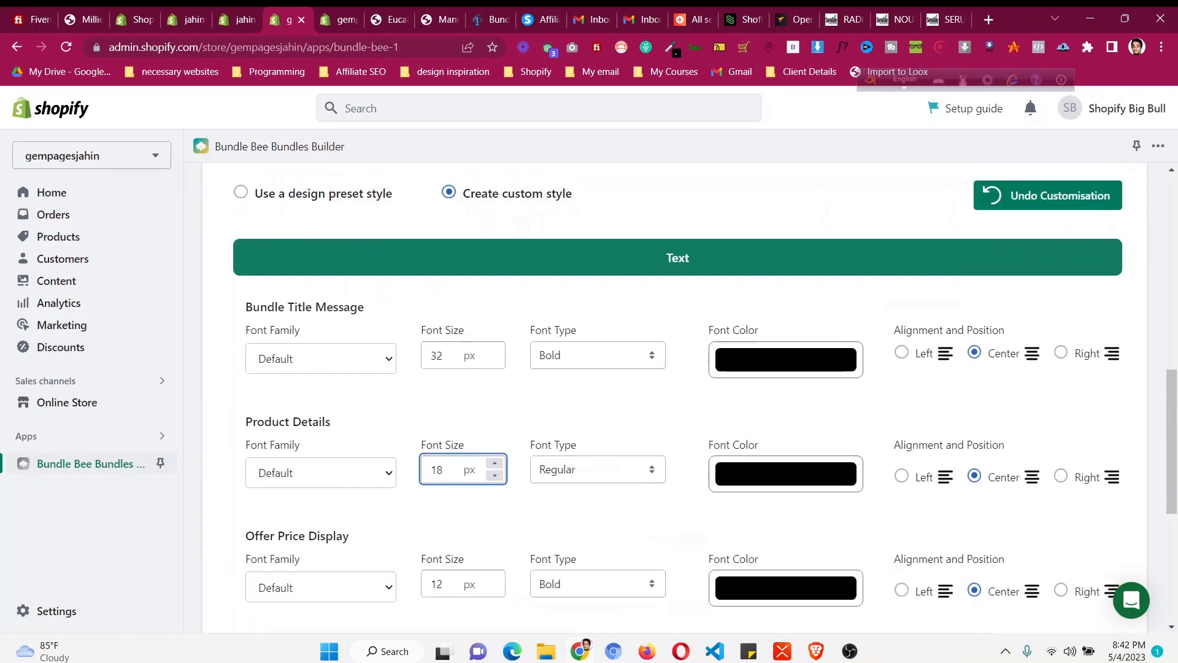
click(786, 473)
click(785, 473)
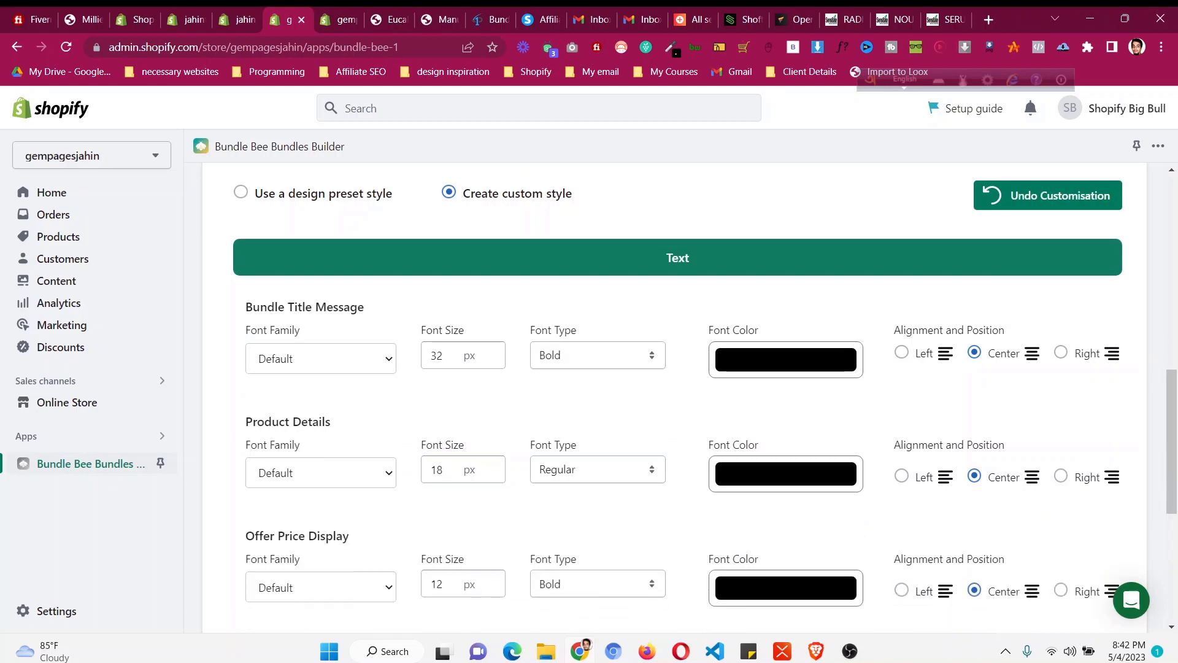
click(785, 474)
scroll(675, 393, down, 3)
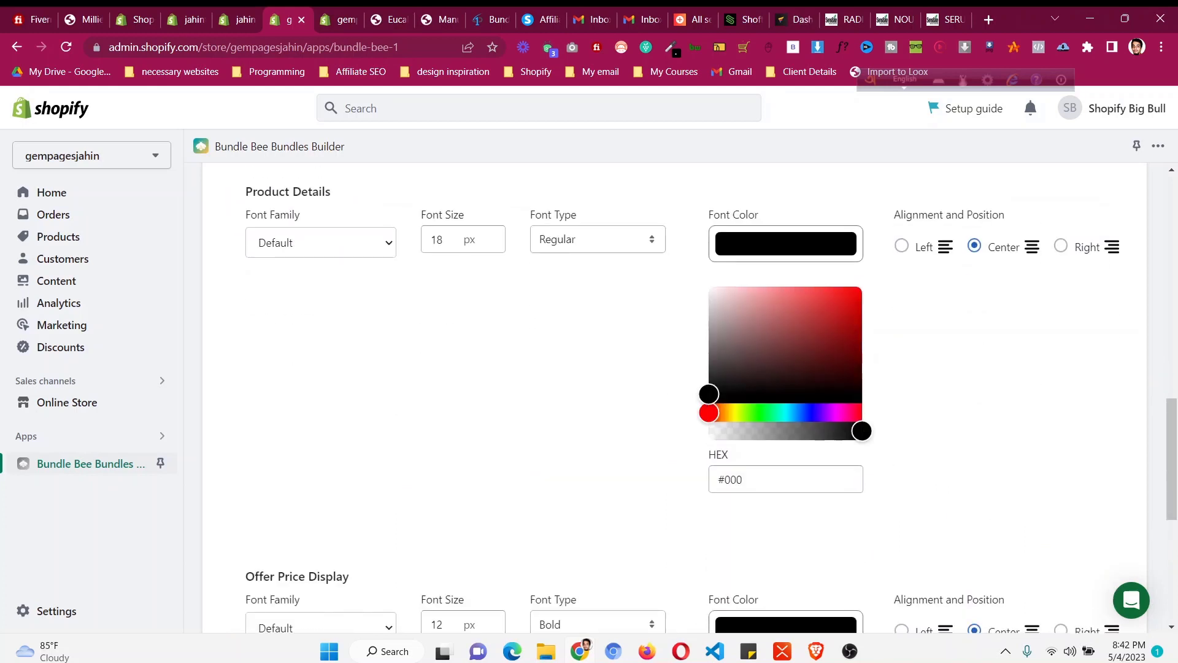
click(785, 244)
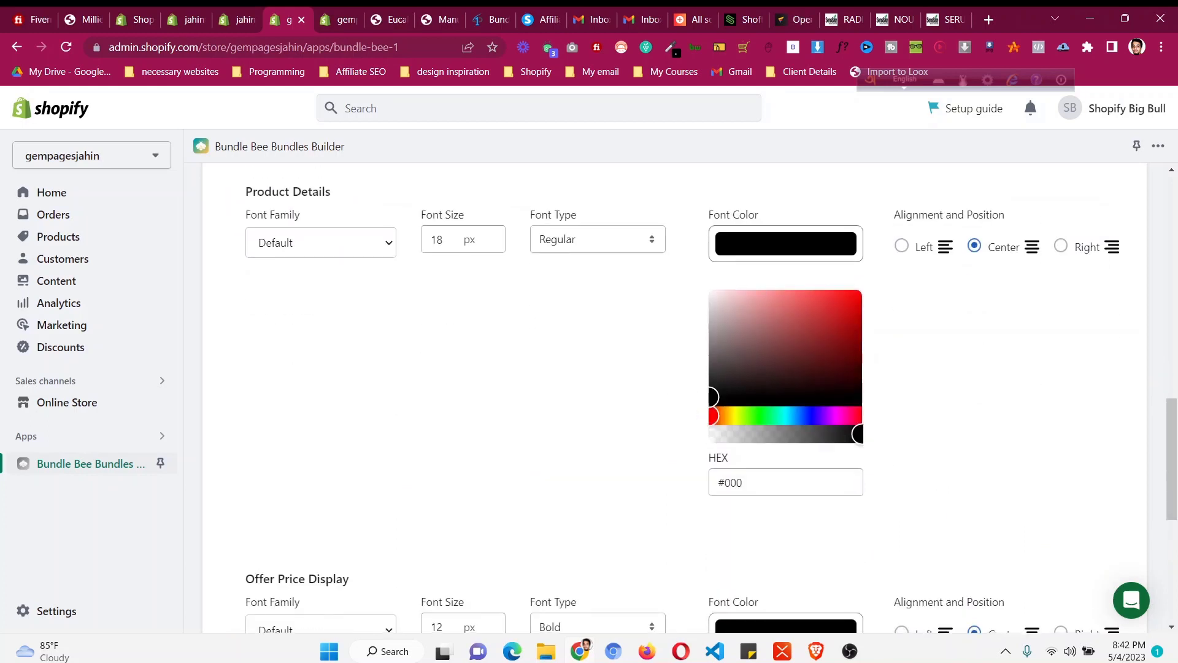
scroll(675, 393, up, 10)
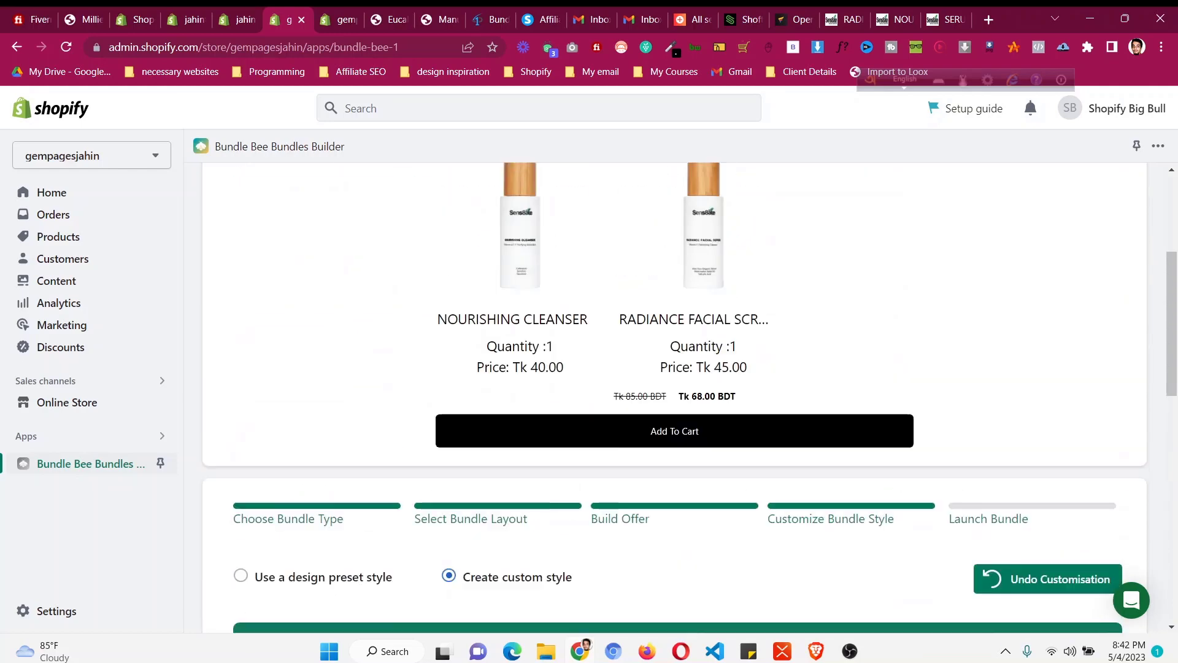
Step: Expand the Product Image style options and review the image border and shadow settings
scroll(675, 392, down, 10)
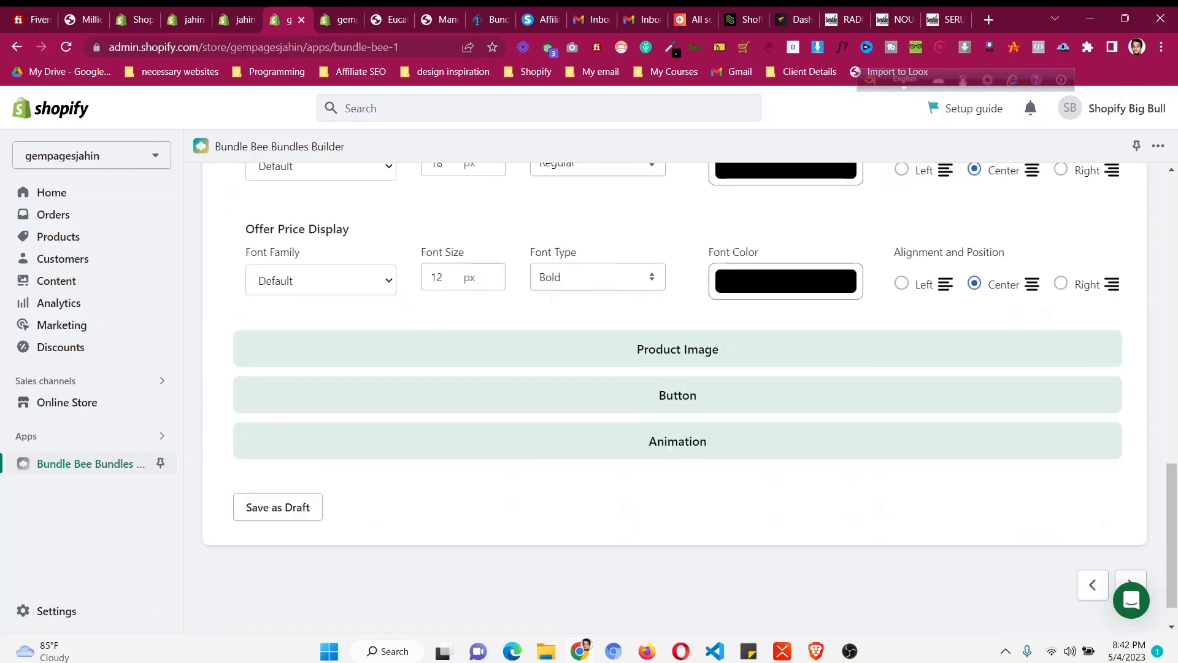
click(677, 348)
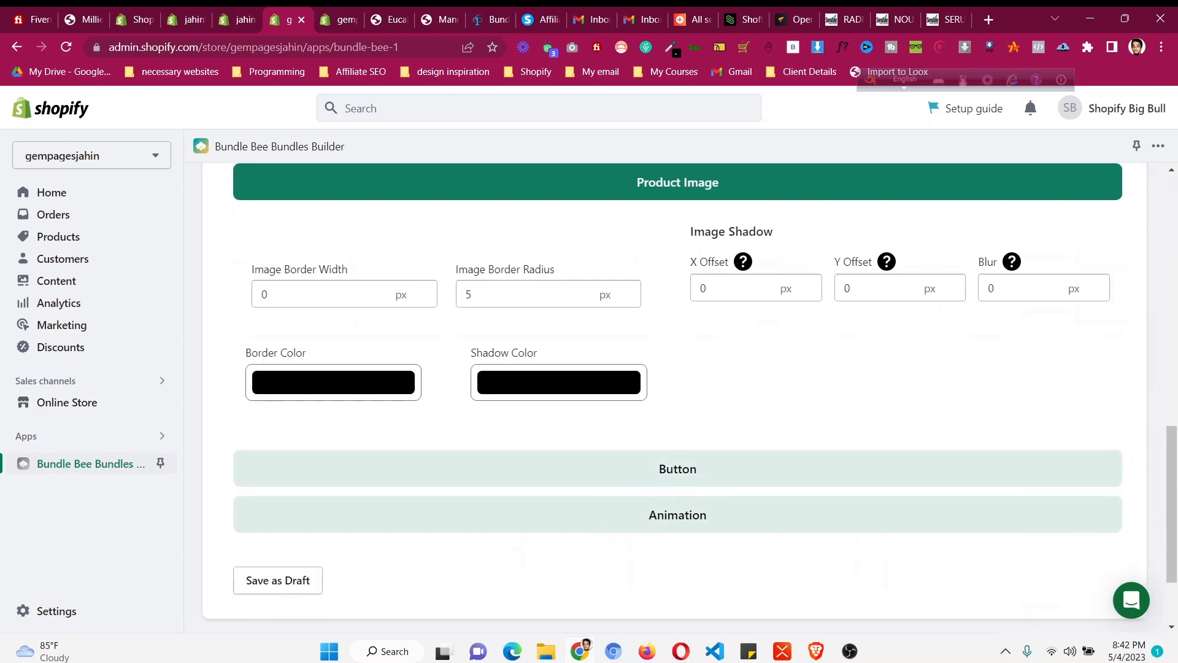
scroll(675, 393, up, 10)
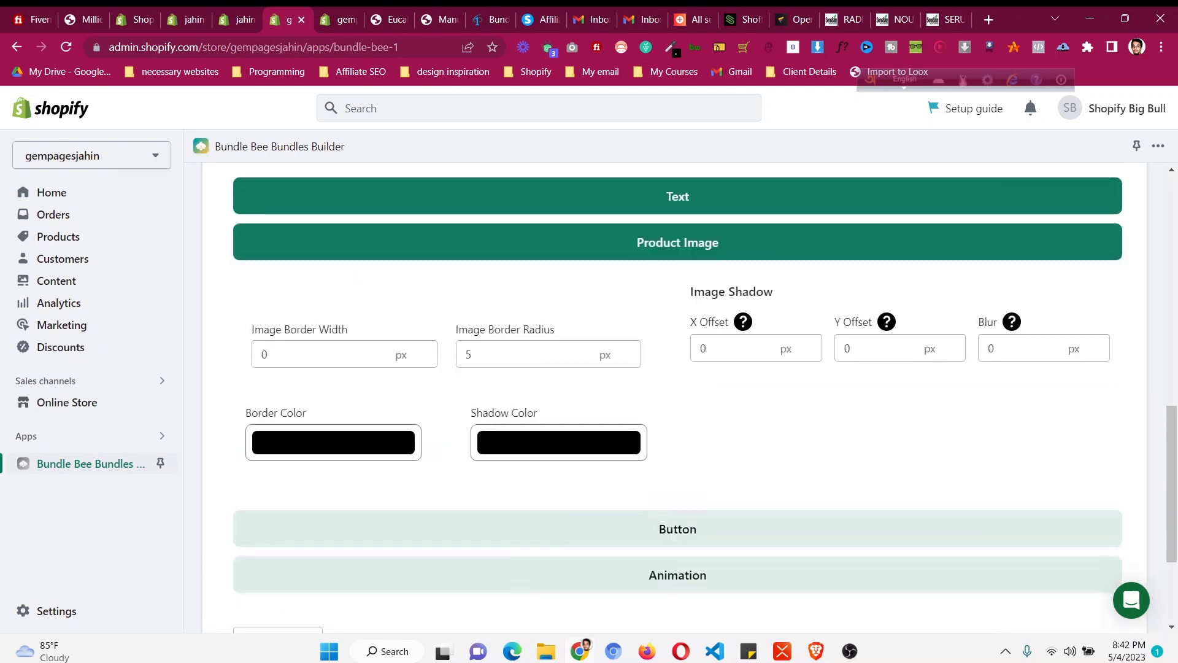
scroll(675, 393, down, 10)
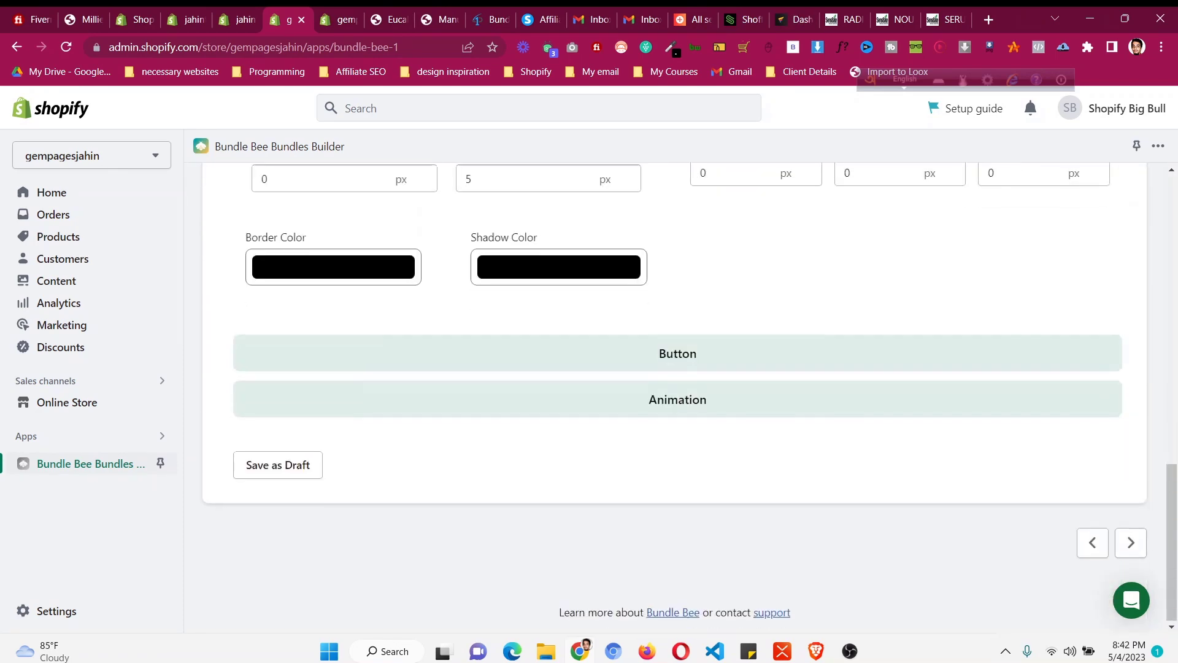
Step: Expand the Button style options and compare them with the Add To Cart button in the preview
click(677, 353)
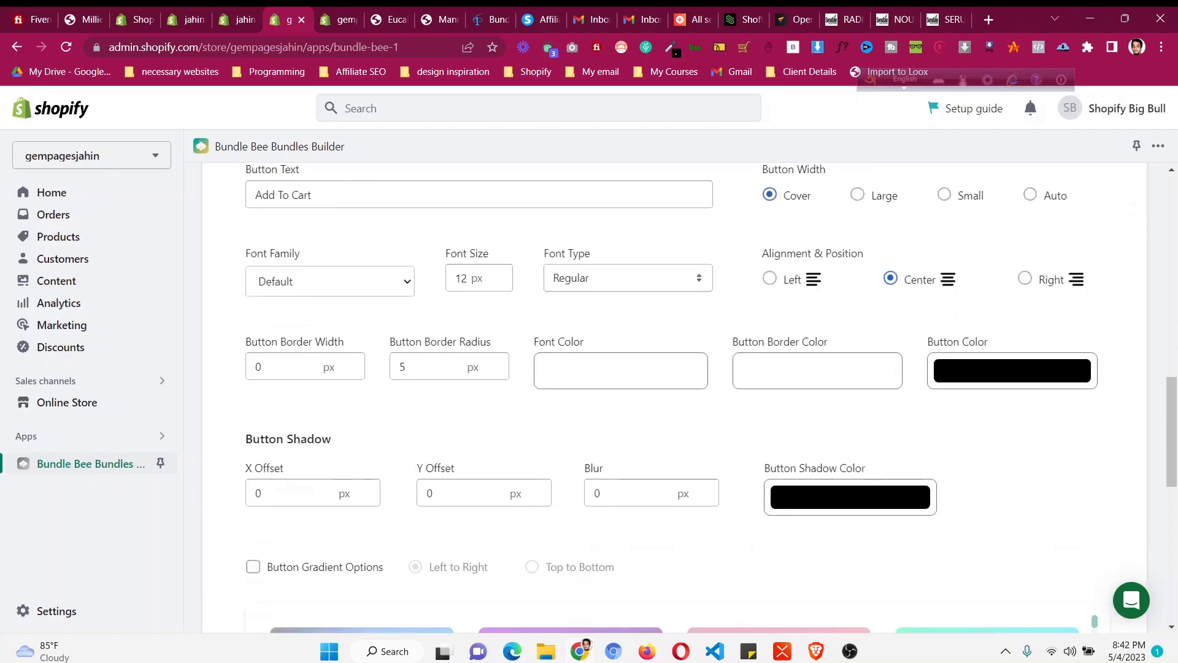
scroll(675, 393, up, 1)
scroll(675, 393, up, 10)
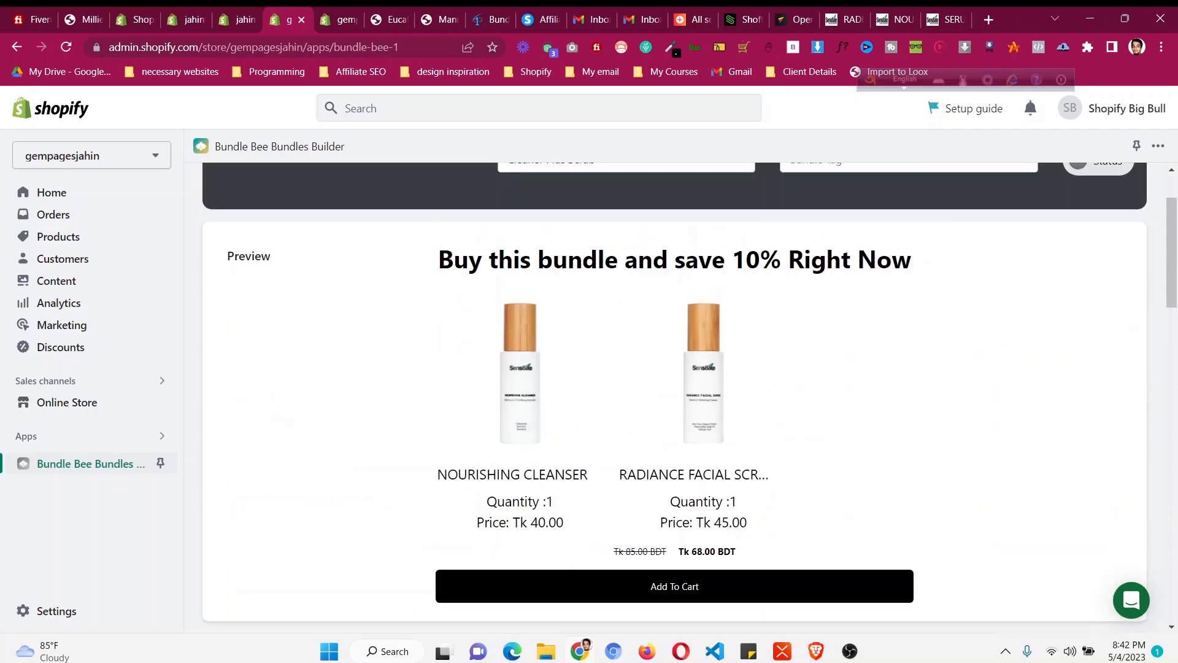
scroll(675, 392, down, 4)
scroll(675, 392, down, 7)
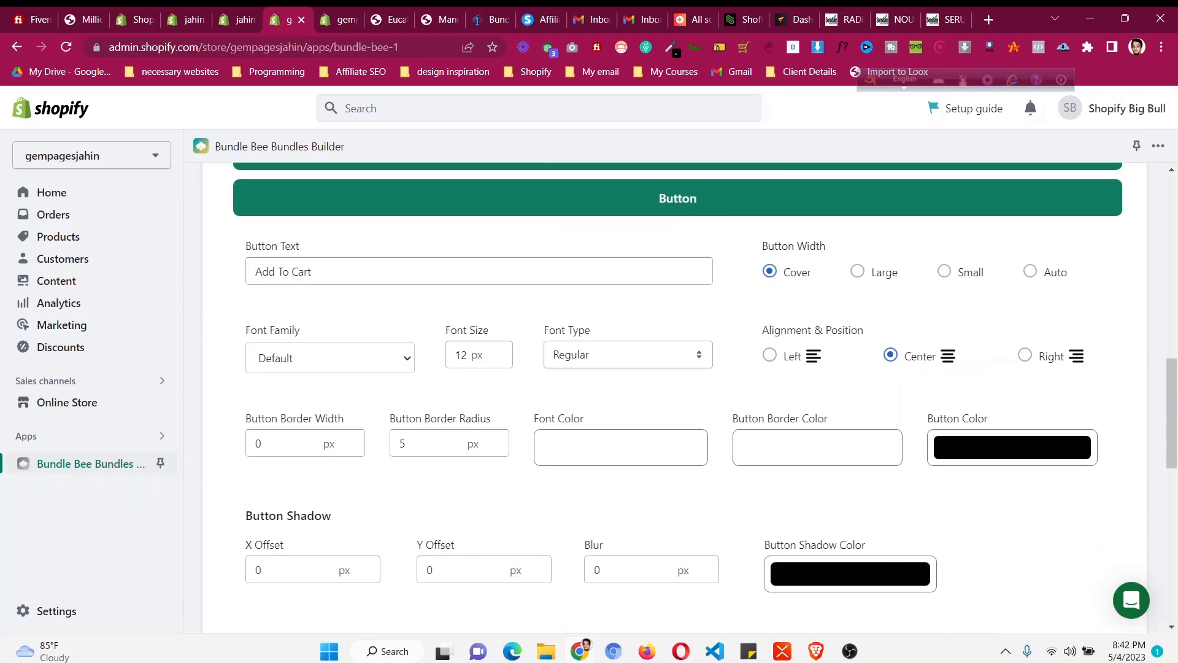
scroll(675, 393, up, 8)
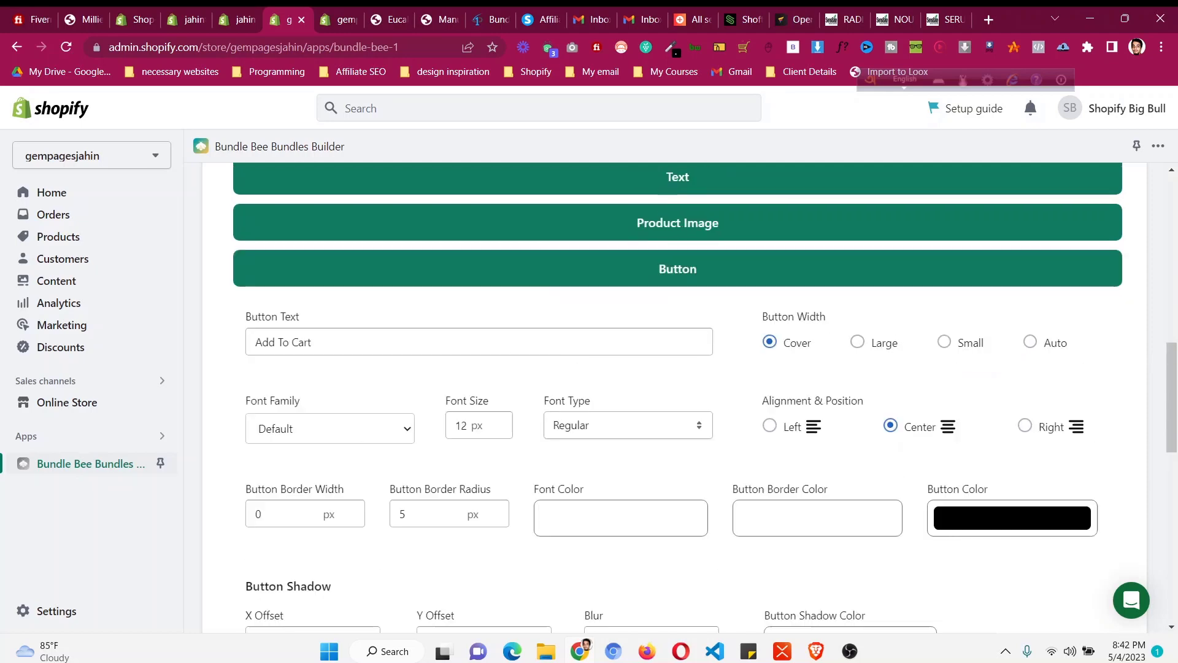
scroll(675, 393, down, 5)
scroll(675, 393, down, 4)
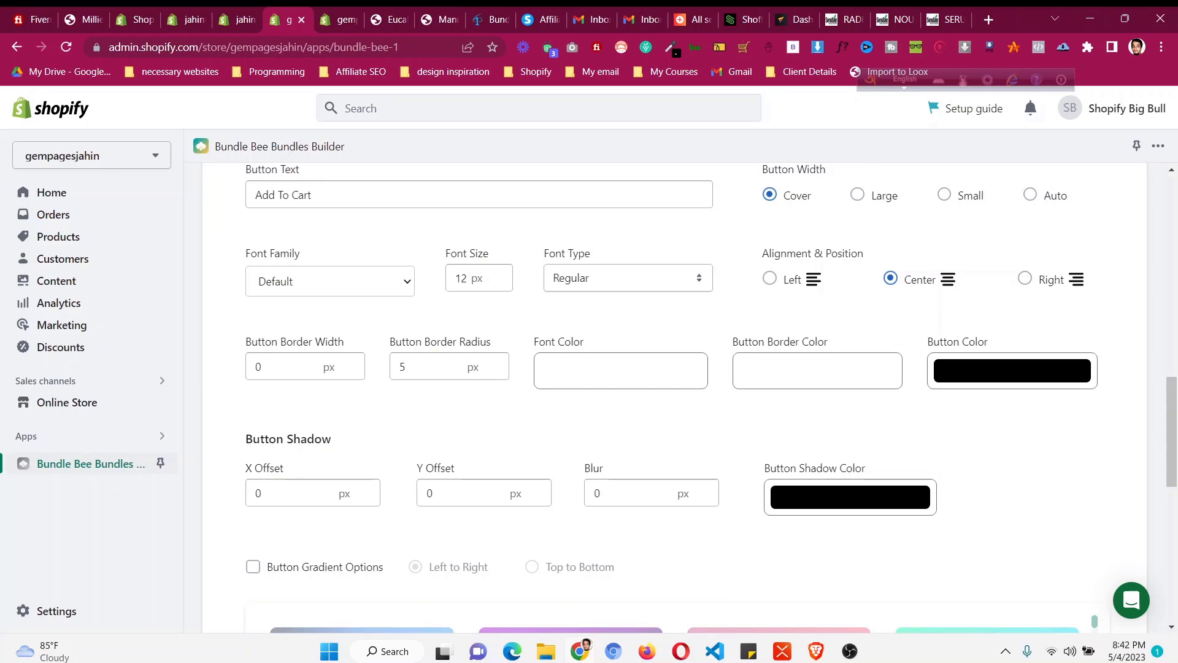
Step: Set the Add To Cart button's font size to 18 px
click(502, 271)
click(502, 271)
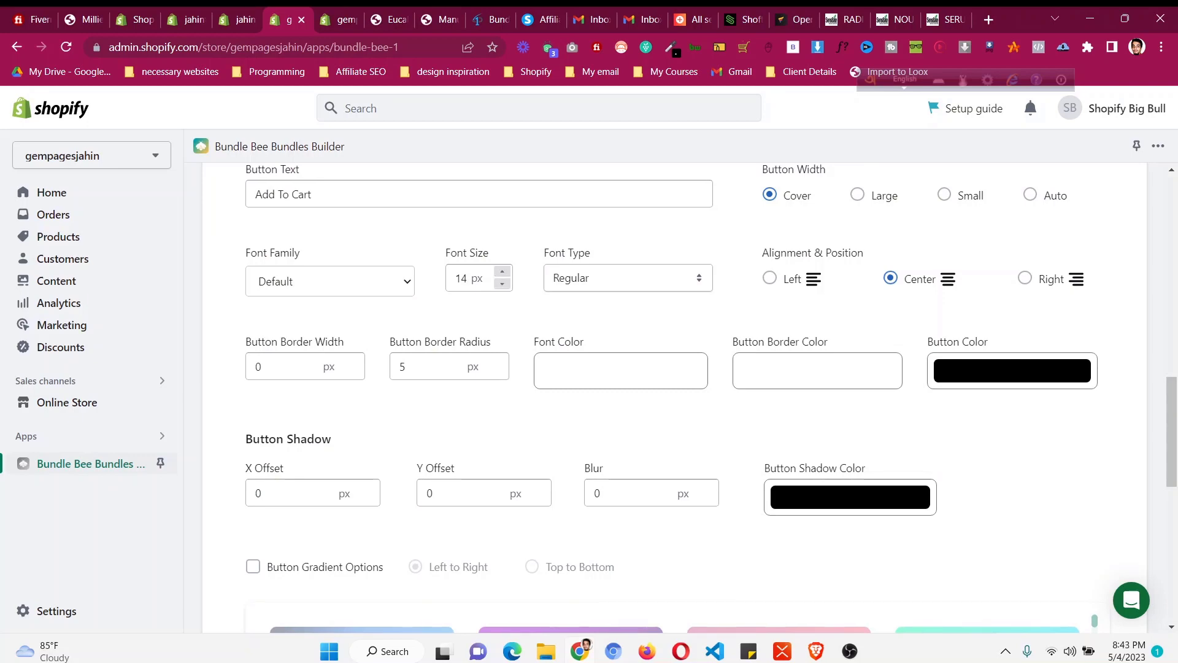
click(502, 271)
click(502, 270)
click(502, 270)
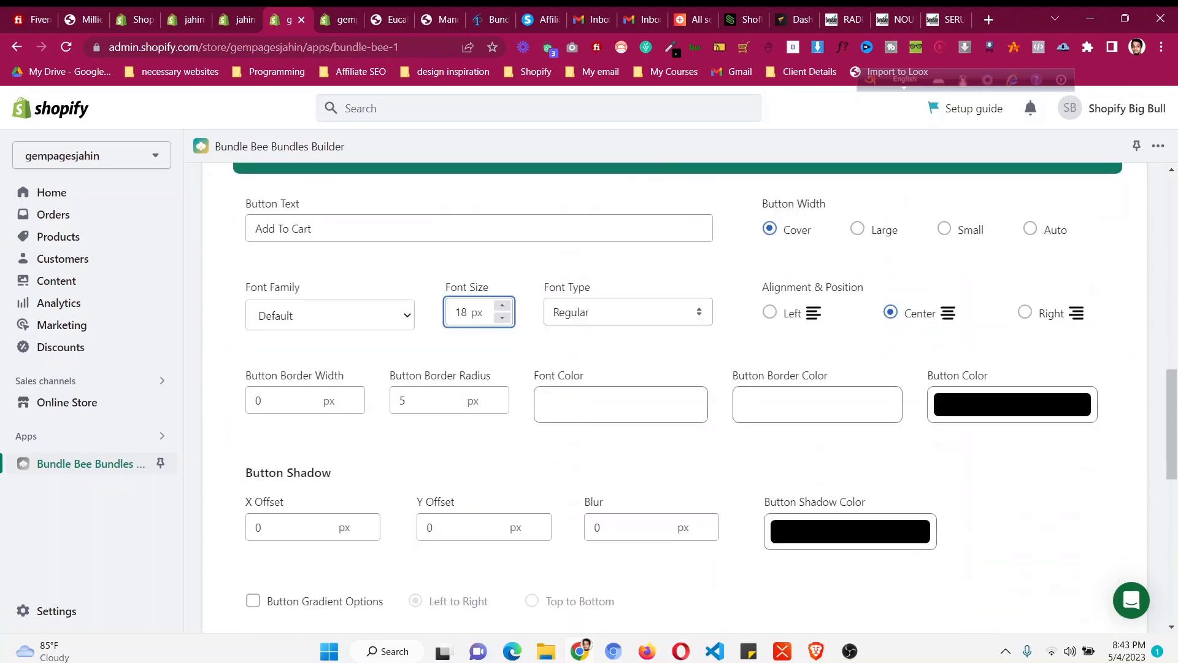
scroll(675, 399, down, 3)
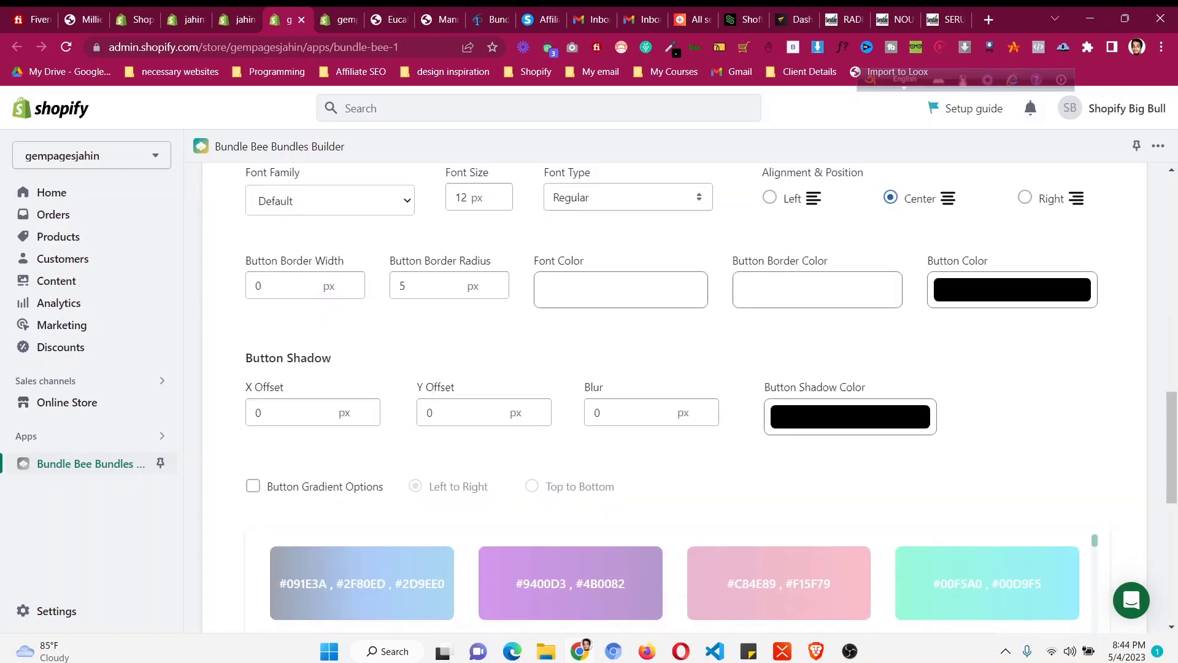
Step: Try the Shake animation with a look at the preview, and switch it back off
scroll(675, 399, down, 7)
click(677, 438)
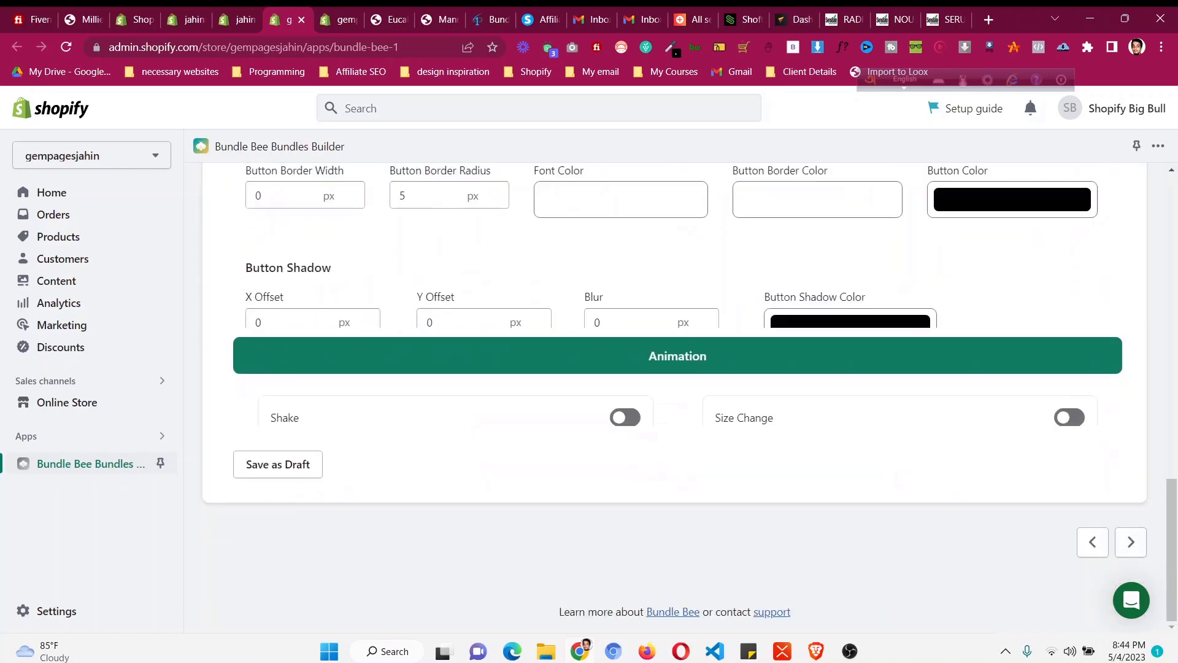
click(625, 390)
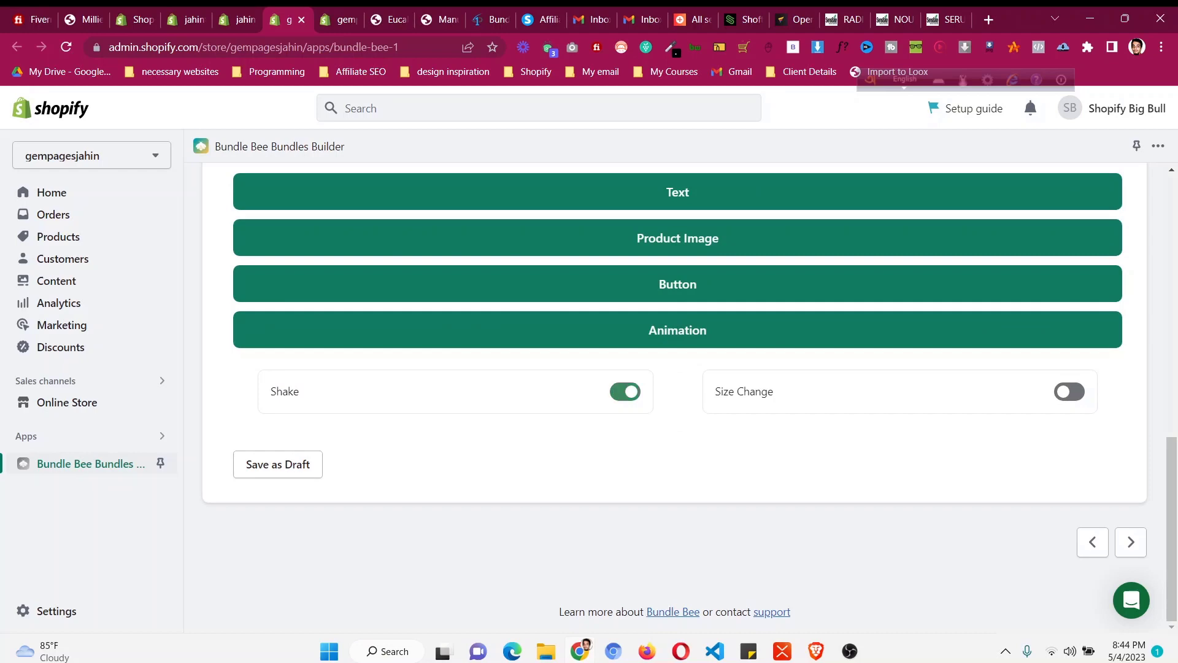
scroll(675, 399, up, 10)
scroll(675, 399, down, 4)
scroll(675, 399, down, 7)
click(624, 391)
Step: Try the Size Change animation with Make button bigger, switch it off, and check the preview
click(1069, 391)
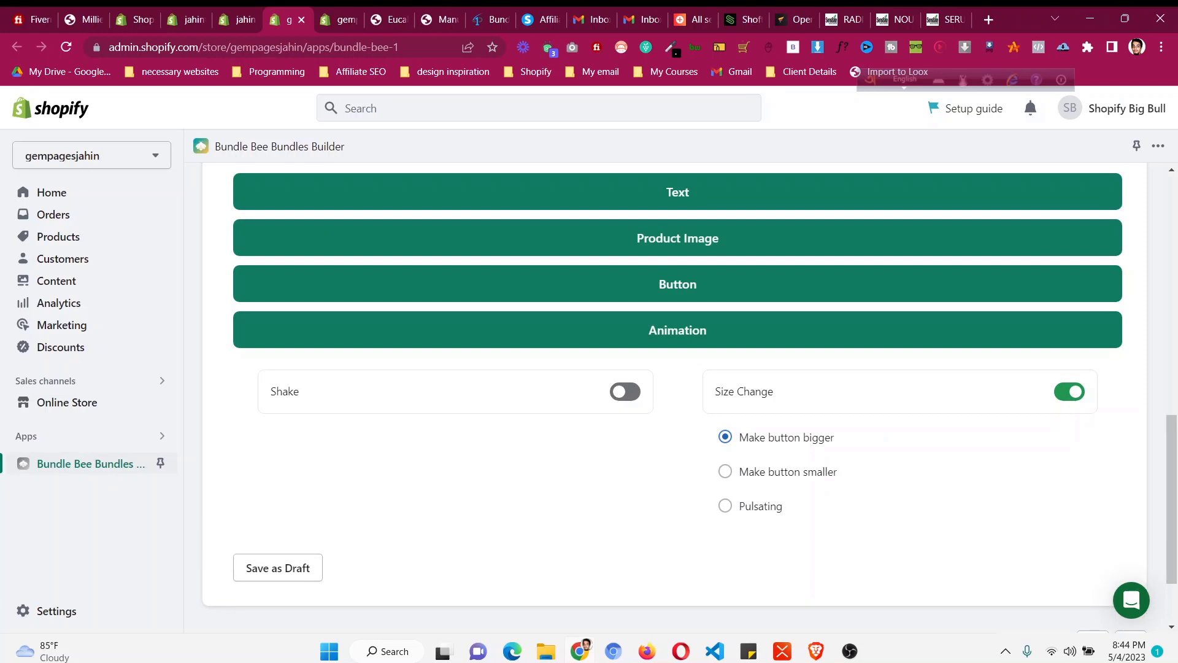
click(1069, 391)
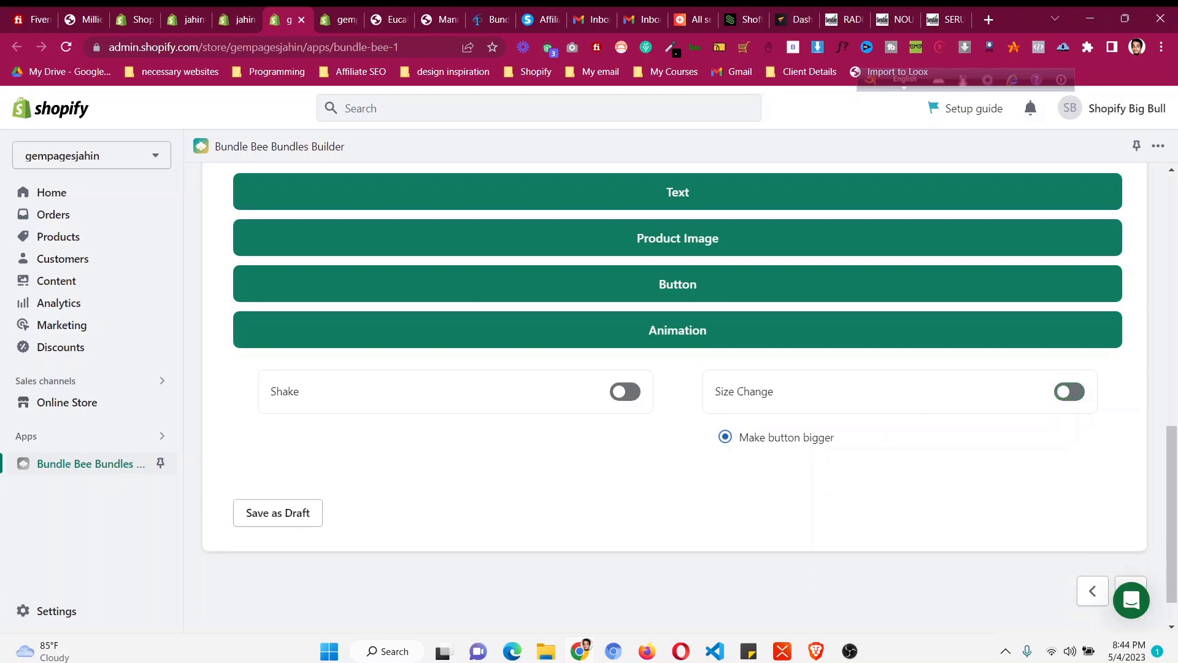
scroll(675, 393, up, 8)
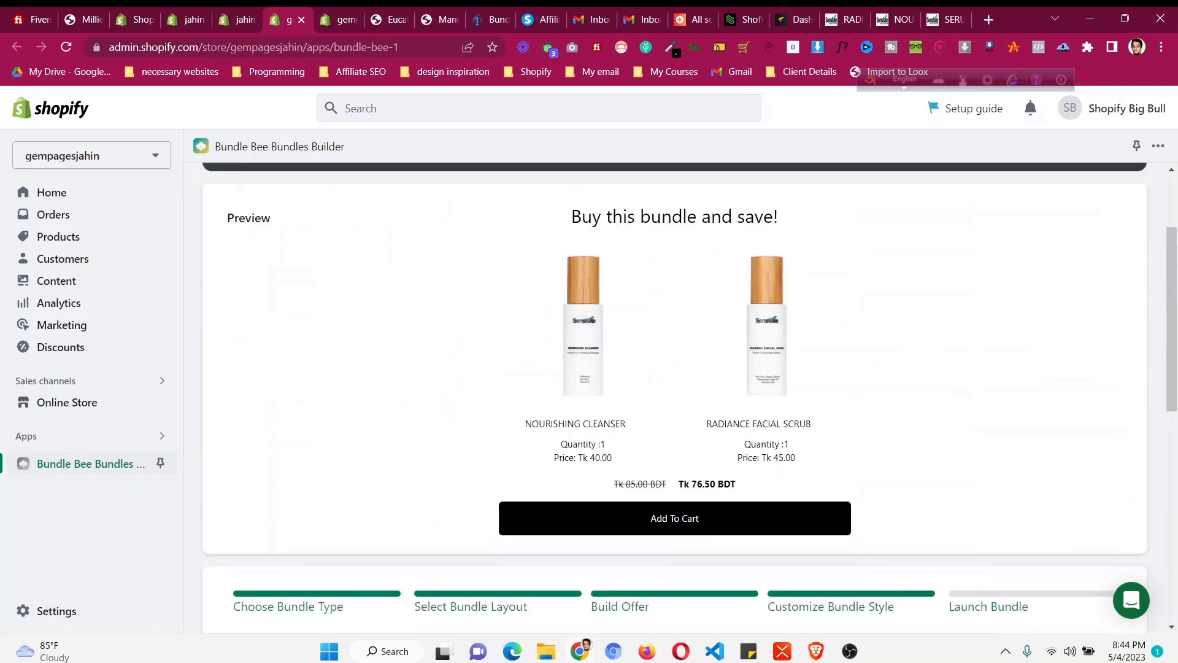
Step: Set the Product Details font size to 18 px in the Text style options
scroll(675, 392, down, 8)
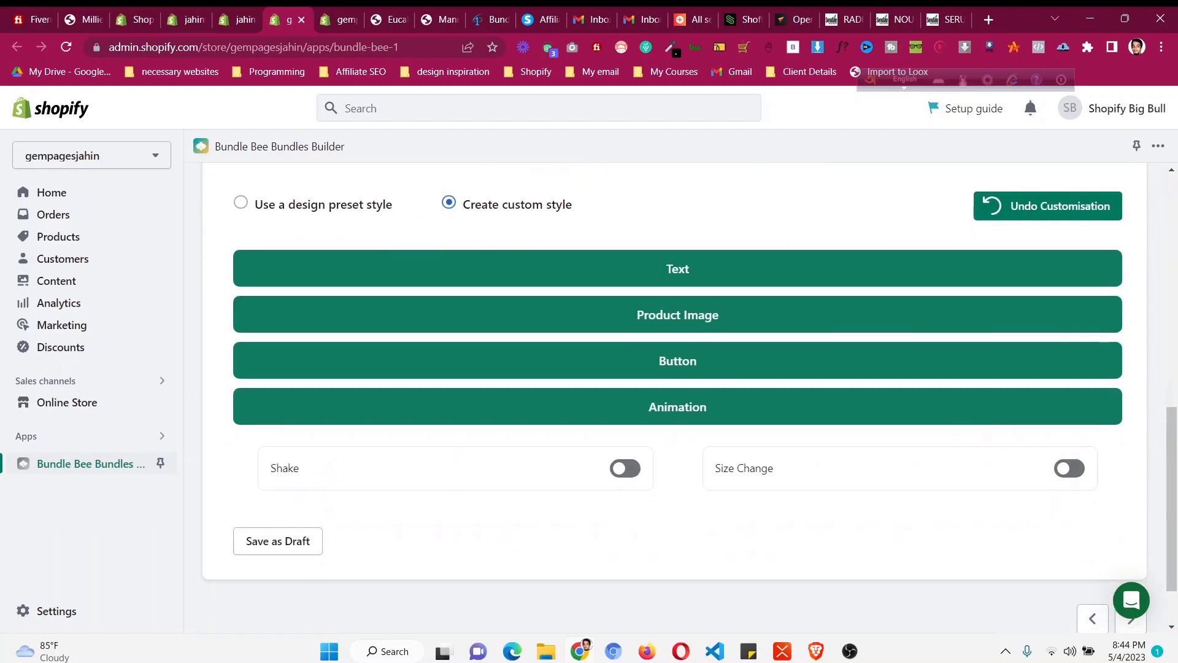
click(678, 268)
scroll(463, 327, down, 3)
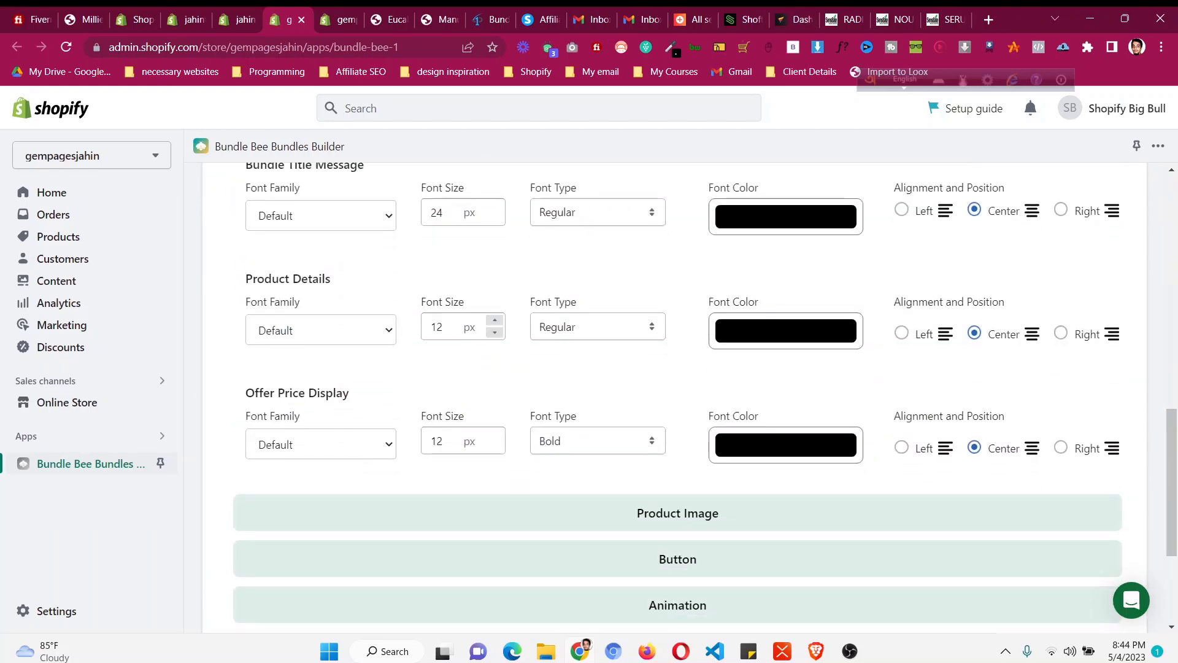
click(494, 320)
click(494, 320)
click(494, 320)
click(494, 320)
click(494, 320)
click(494, 320)
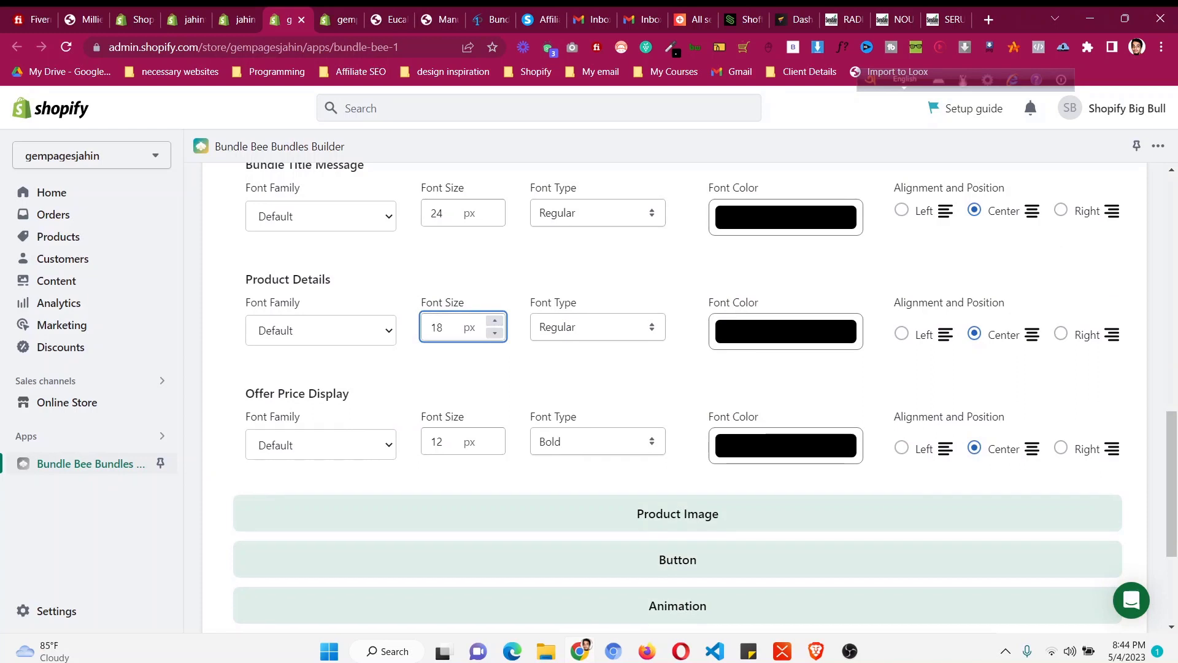
click(494, 319)
key(Down)
Step: View the font type choices for Product Details and keep Regular
click(597, 327)
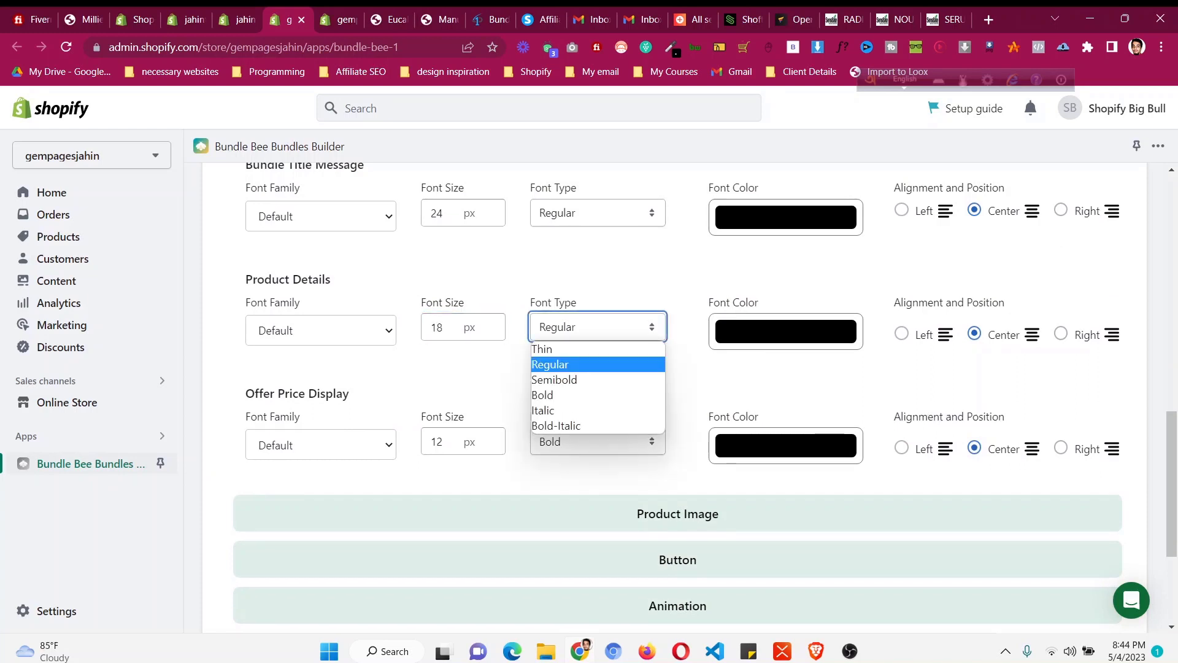
key(Up)
key(Escape)
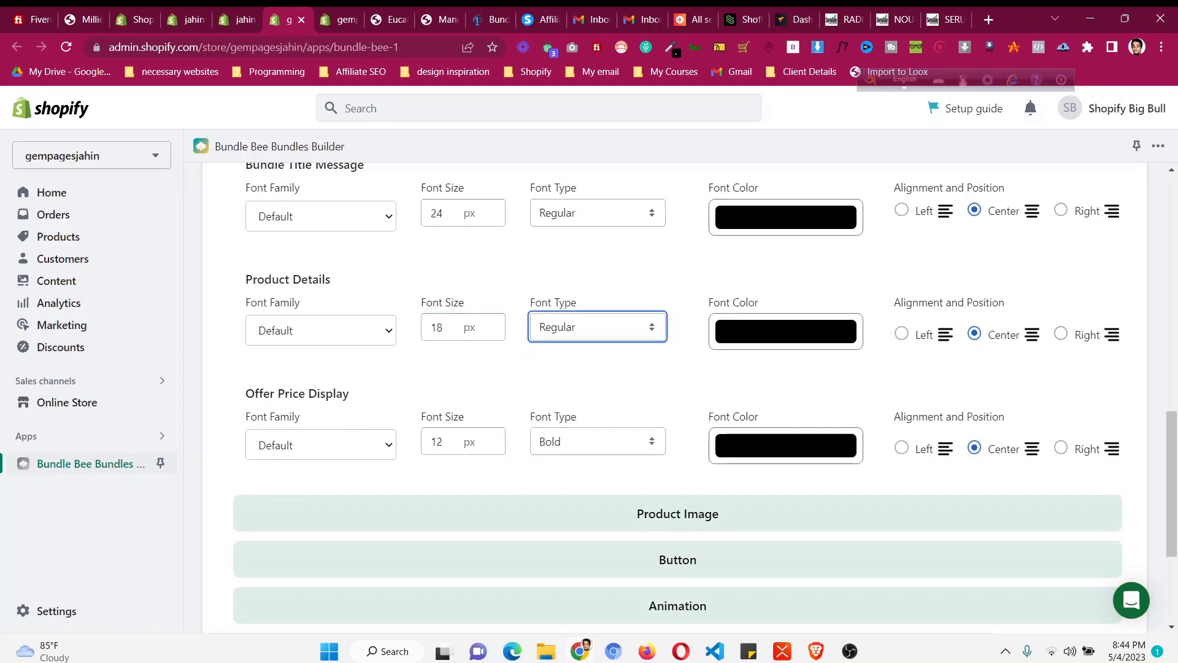
Step: Set the font size in the Button style options to 18 px and check the bundle preview
scroll(705, 398, down, 1)
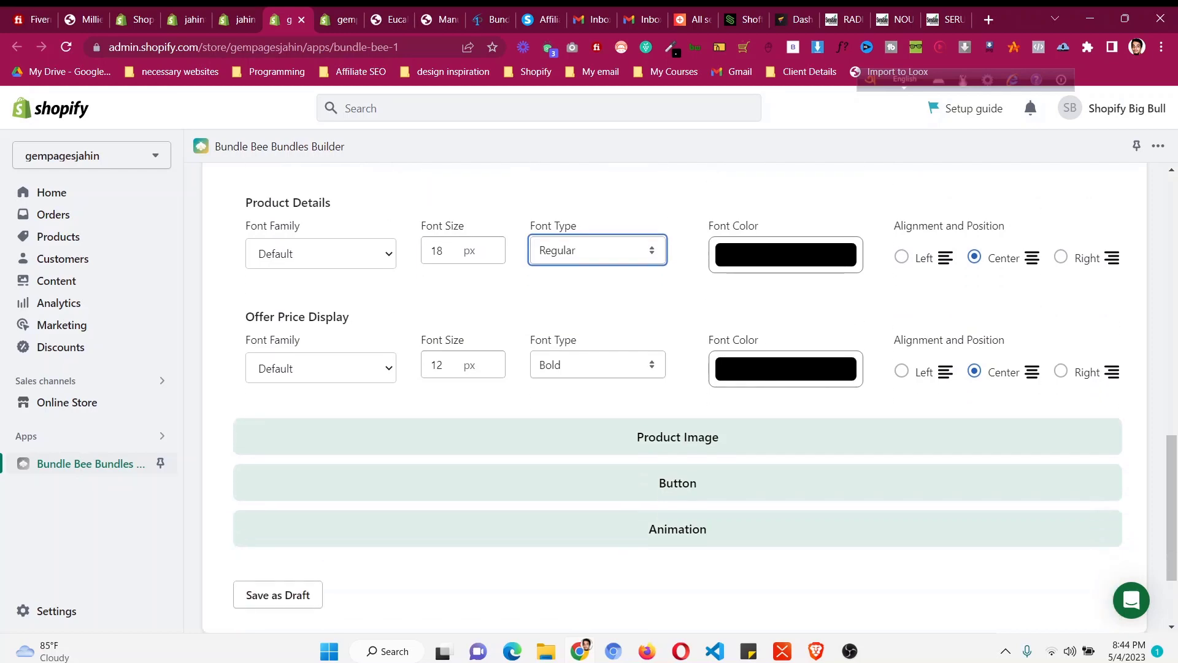
click(677, 482)
scroll(677, 397, down, 2)
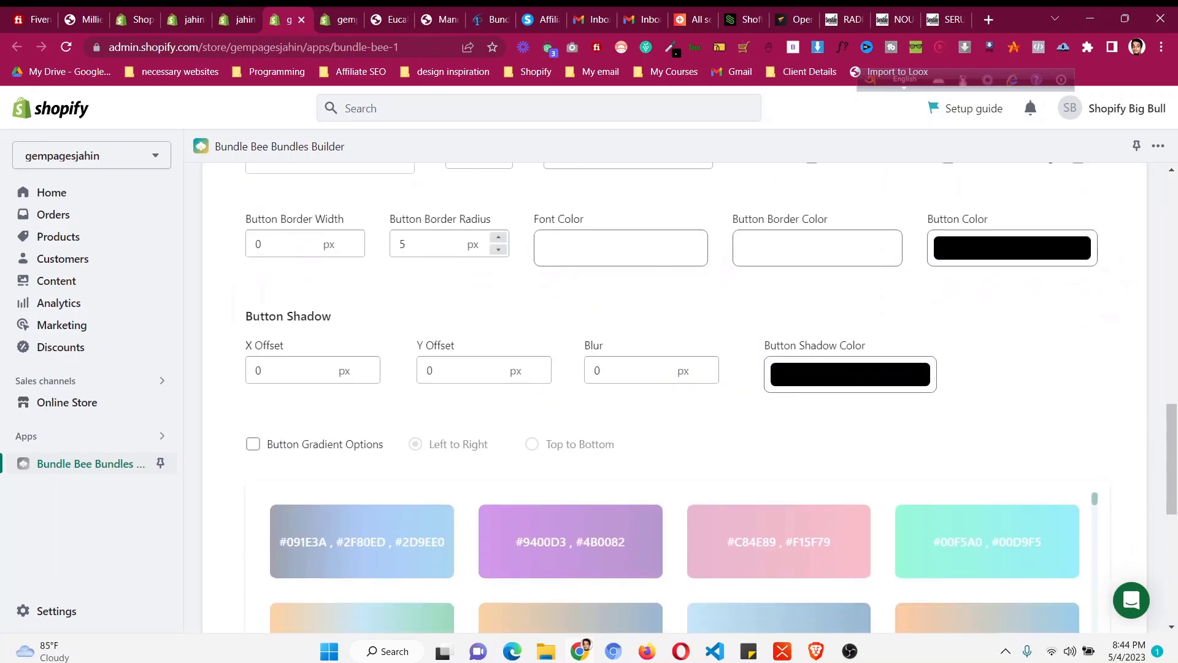
scroll(678, 399, up, 2)
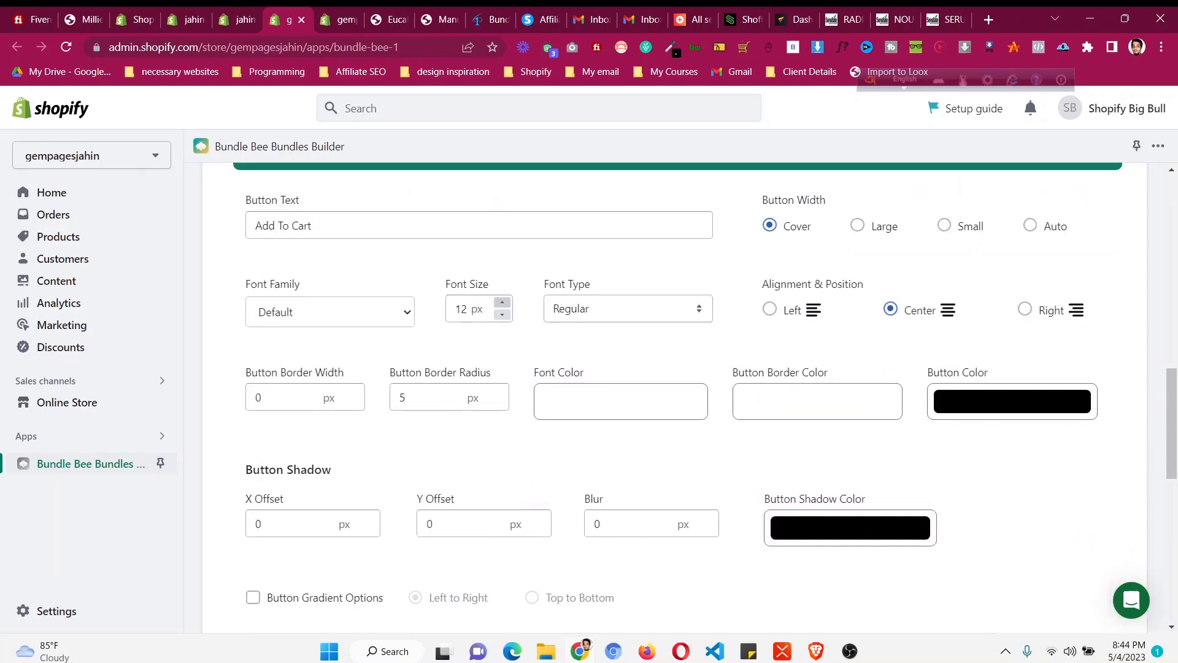
click(501, 302)
click(502, 302)
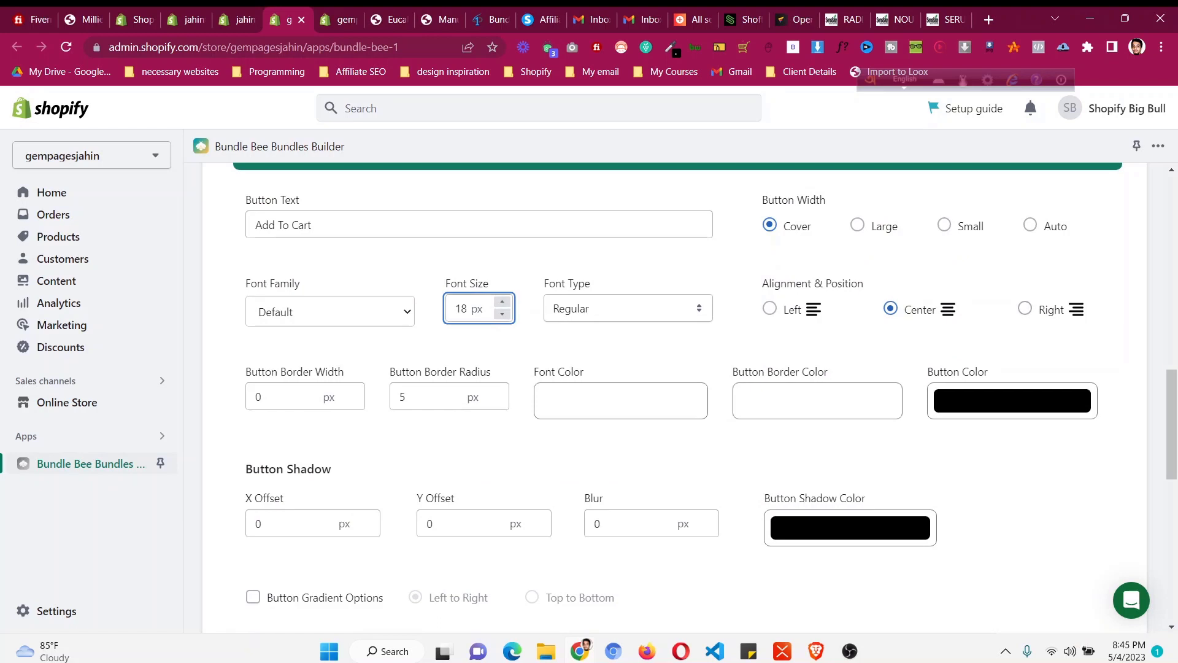
scroll(678, 393, down, 12)
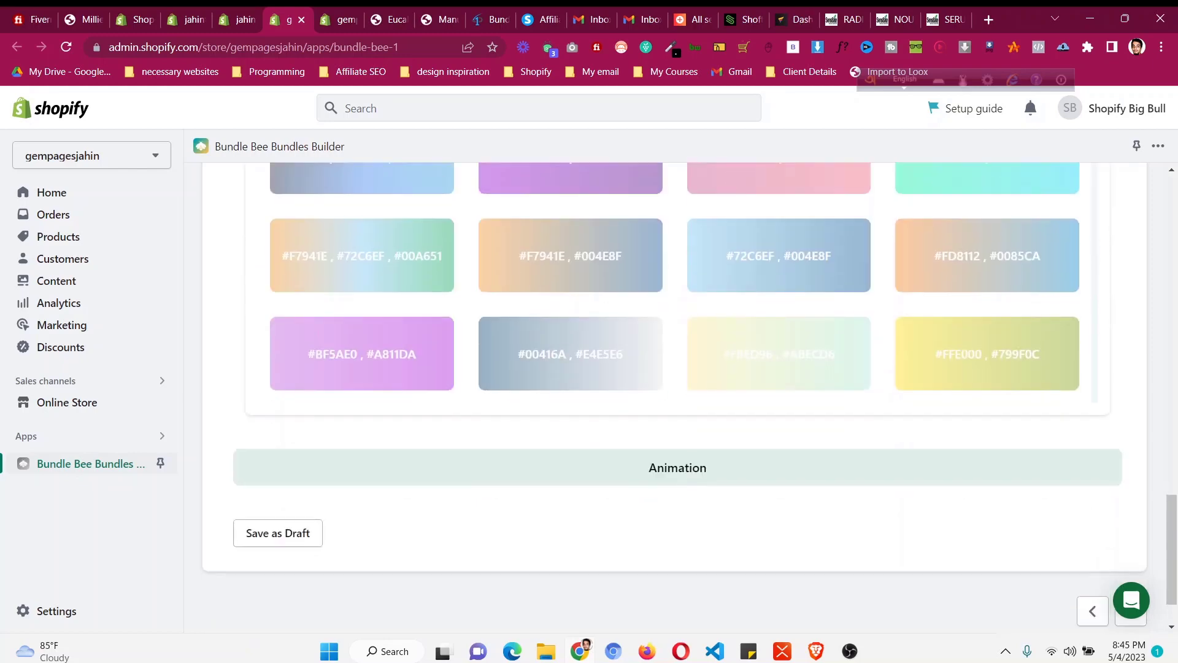
scroll(677, 393, up, 15)
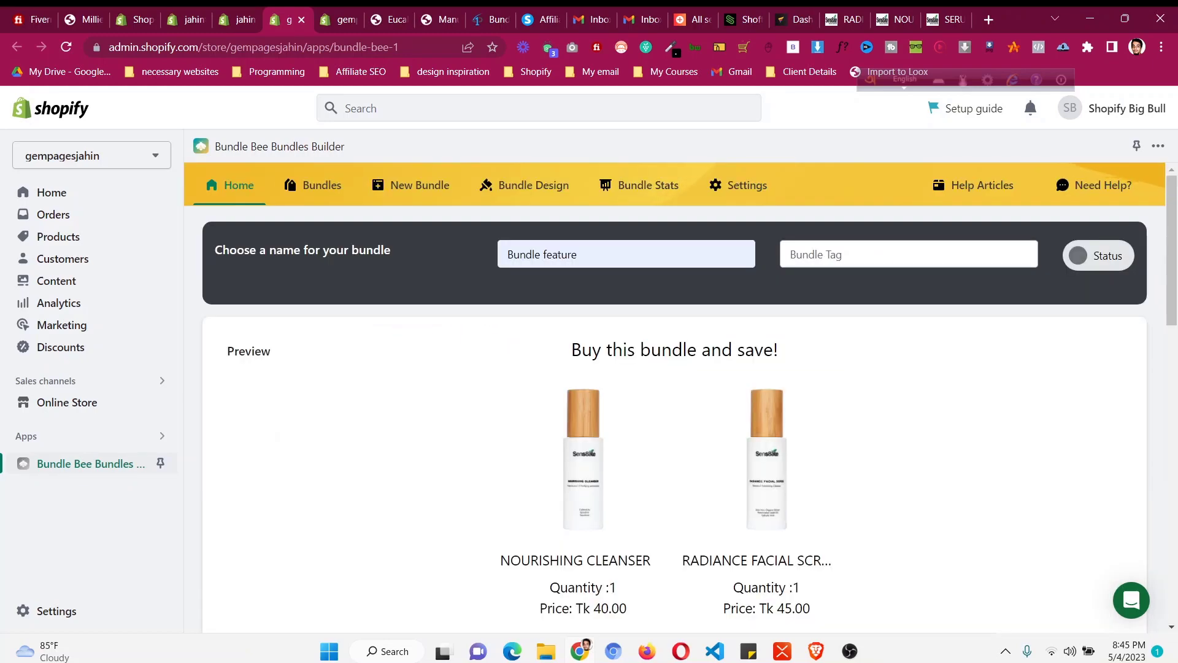
Step: In the Launch Bundle stage, display the bundle relative to the Add To Cart button, keeping the position at Insert Below
scroll(678, 393, down, 9)
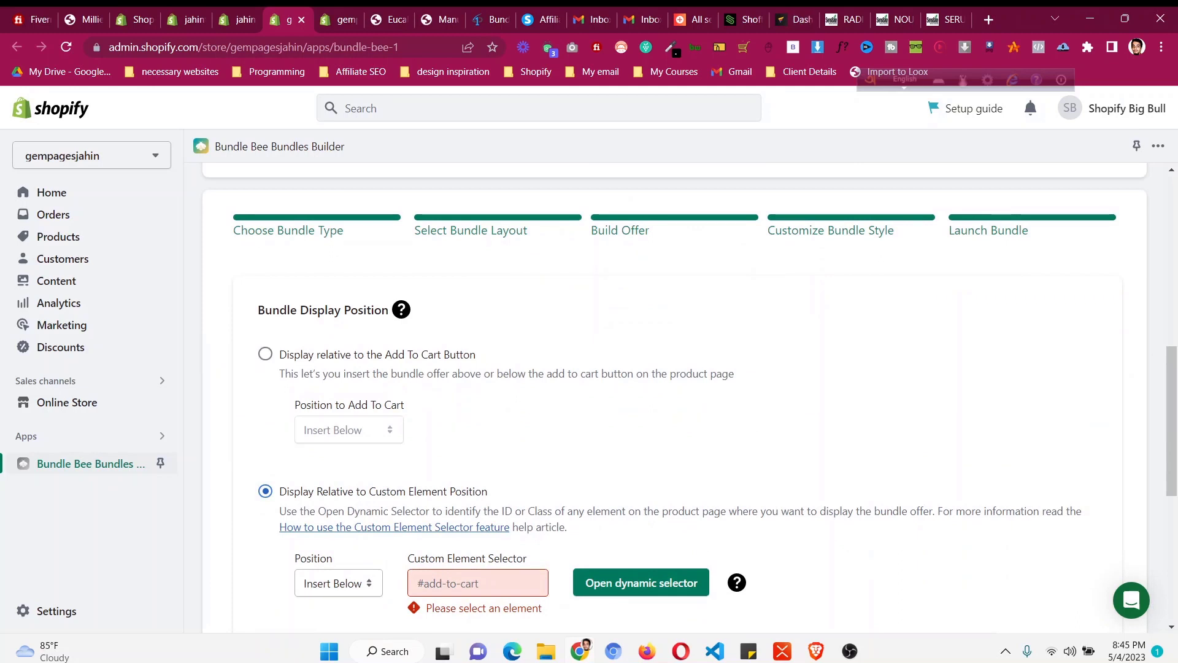
click(265, 353)
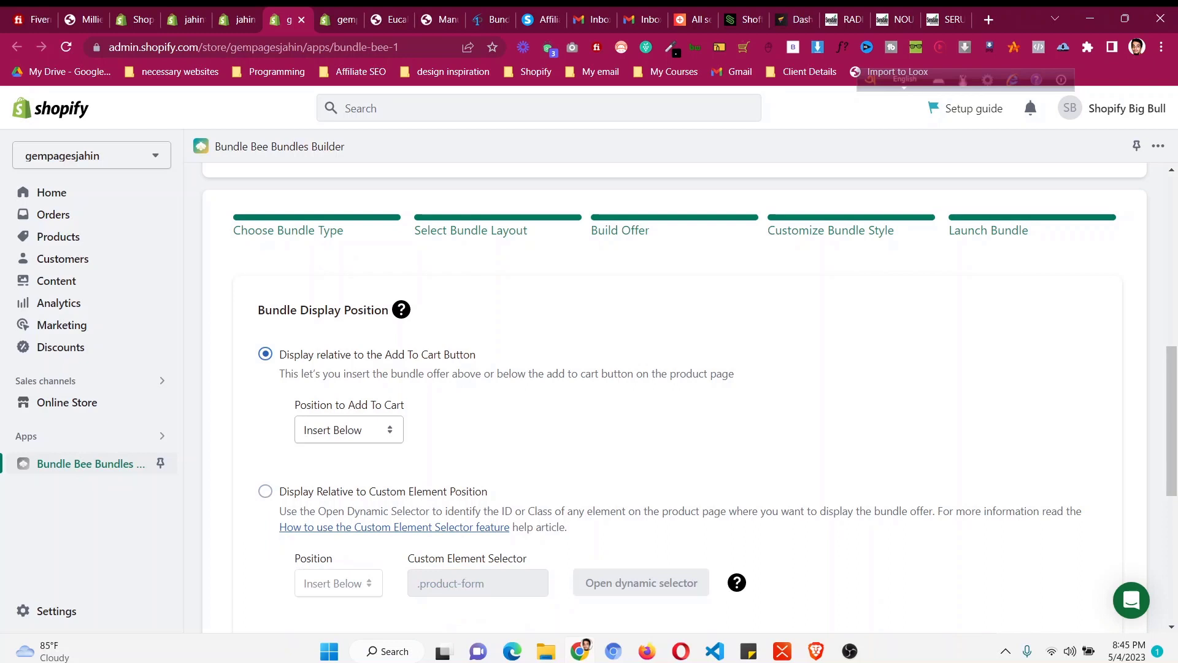
click(348, 430)
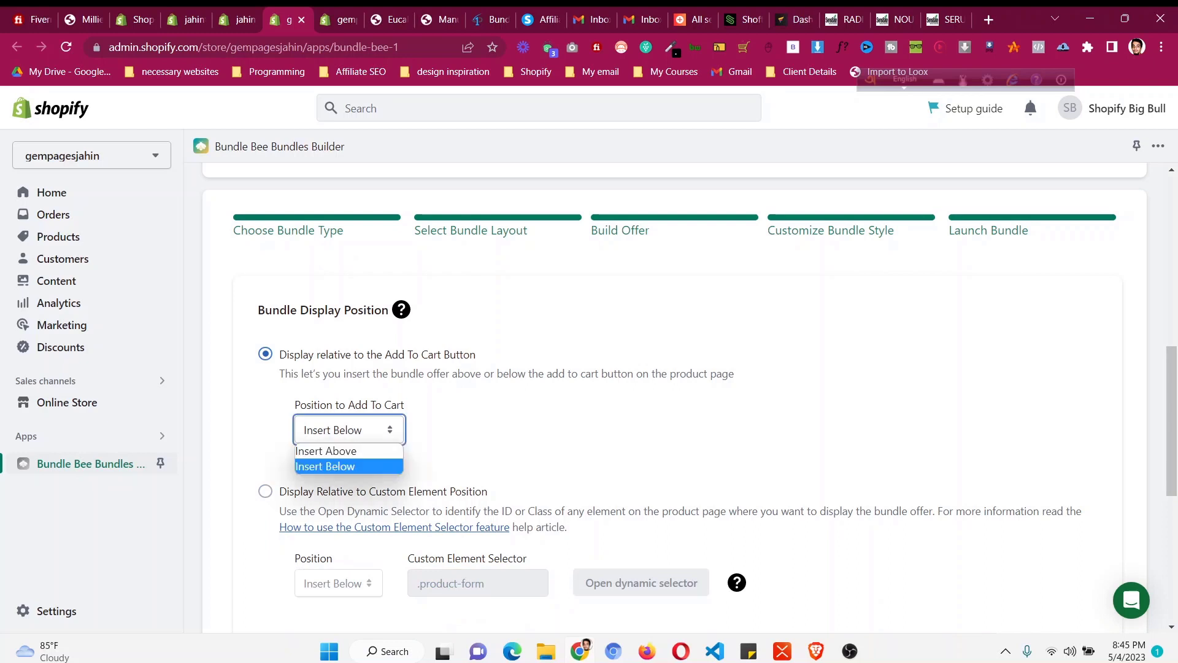
click(348, 429)
click(349, 429)
click(348, 430)
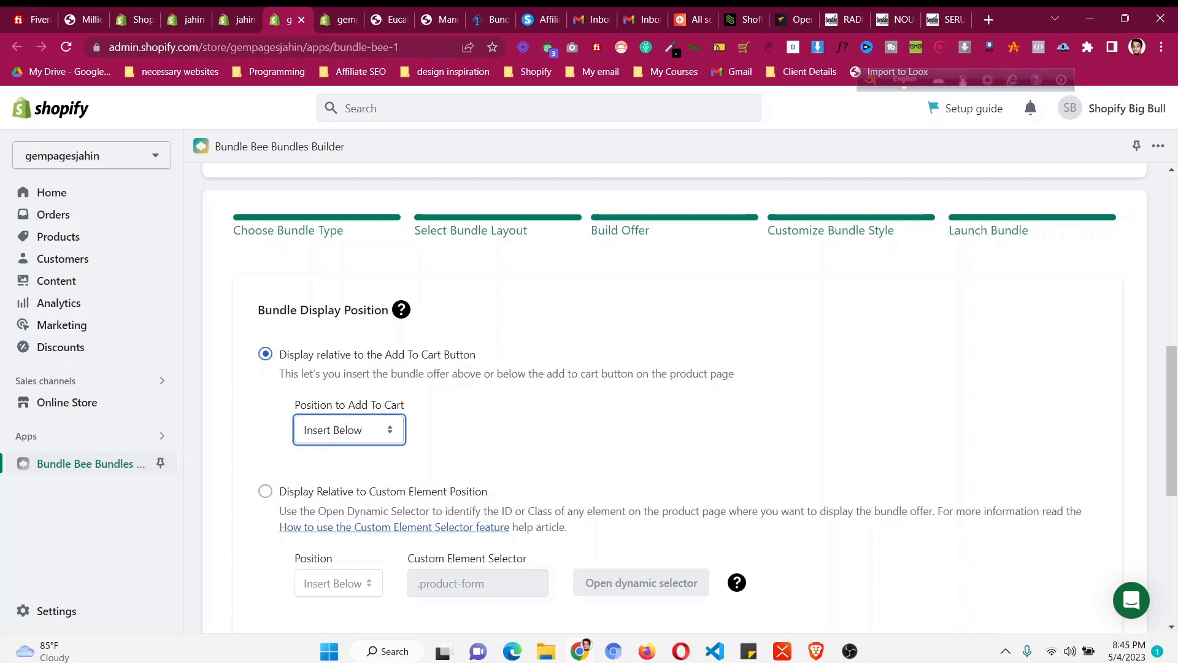
click(348, 430)
click(349, 430)
scroll(674, 397, down, 2)
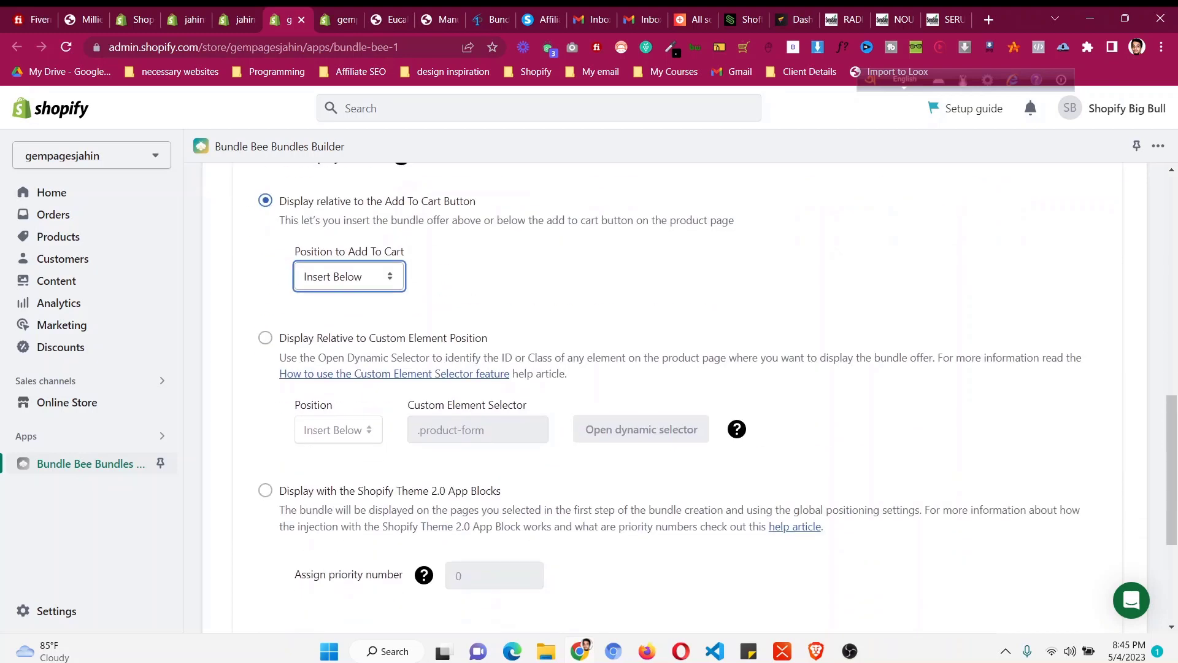
click(349, 276)
click(349, 276)
Step: Review the bundle preview and launch the bundle
scroll(674, 397, down, 4)
scroll(675, 399, up, 8)
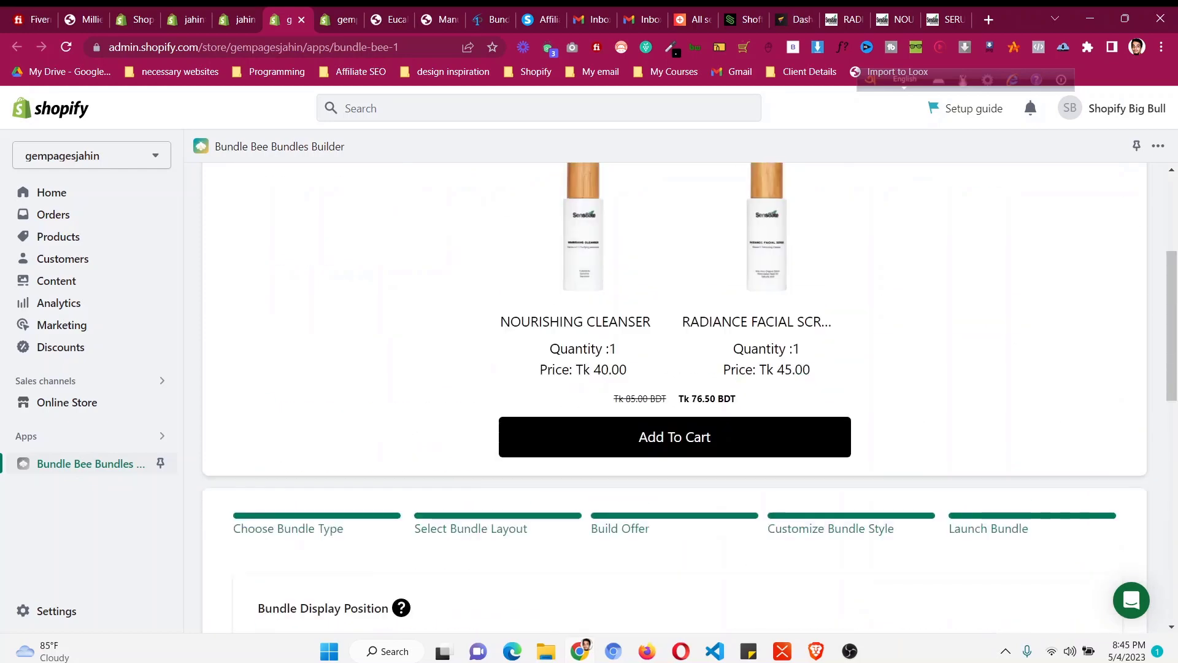
scroll(675, 399, down, 7)
click(1047, 515)
scroll(675, 398, up, 7)
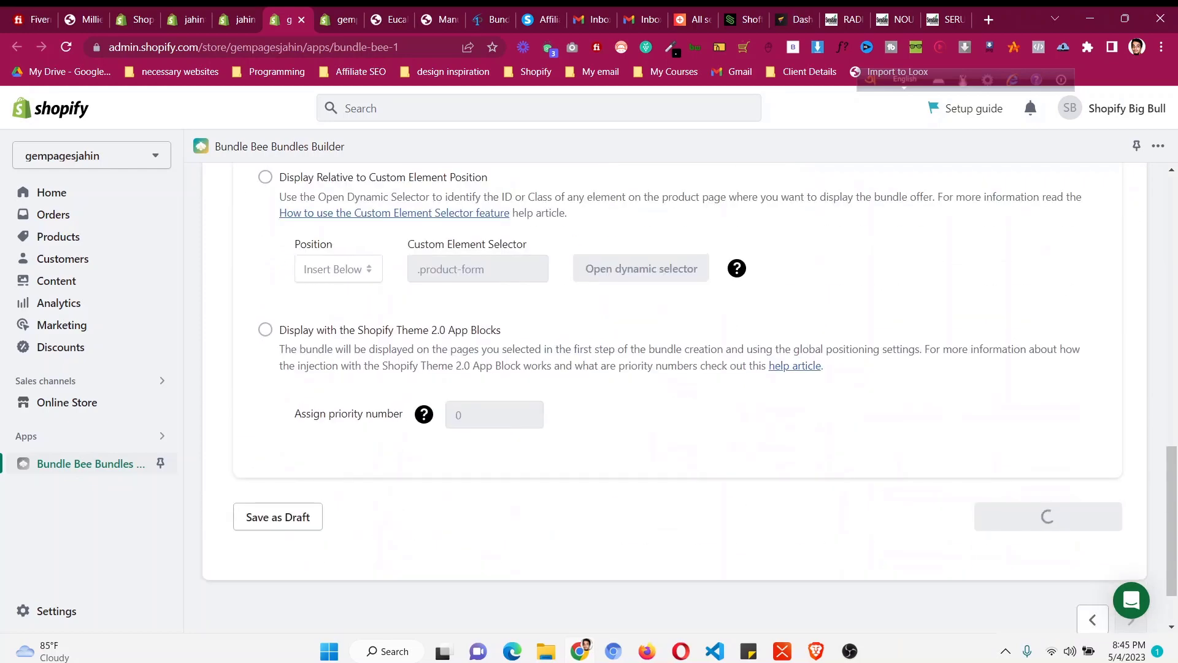
Step: Visit the Nourishing Cleanser product page to verify the bundle offer, and add the bundle to the cart
scroll(674, 398, down, 1)
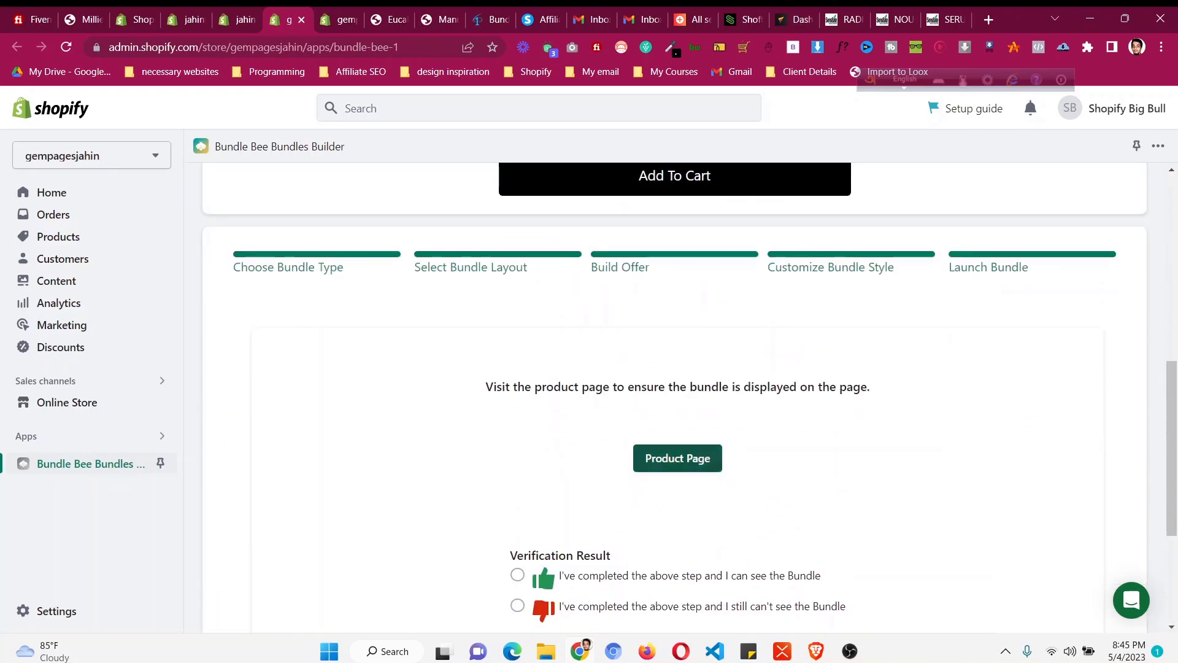
click(678, 457)
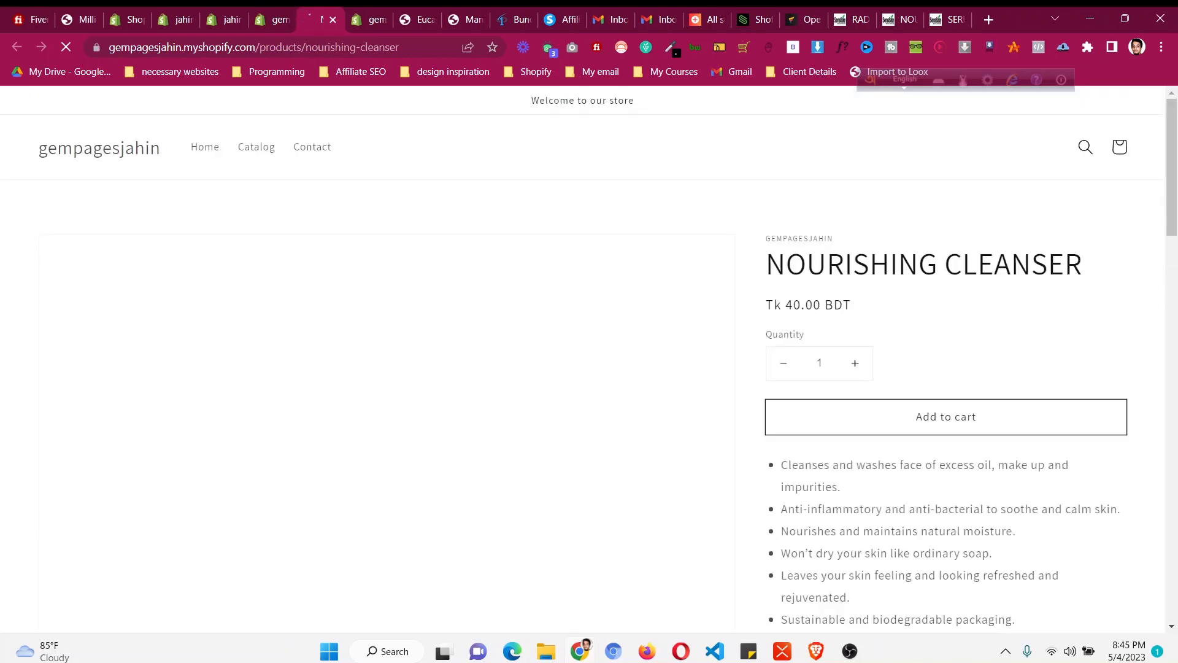
scroll(589, 359, down, 2)
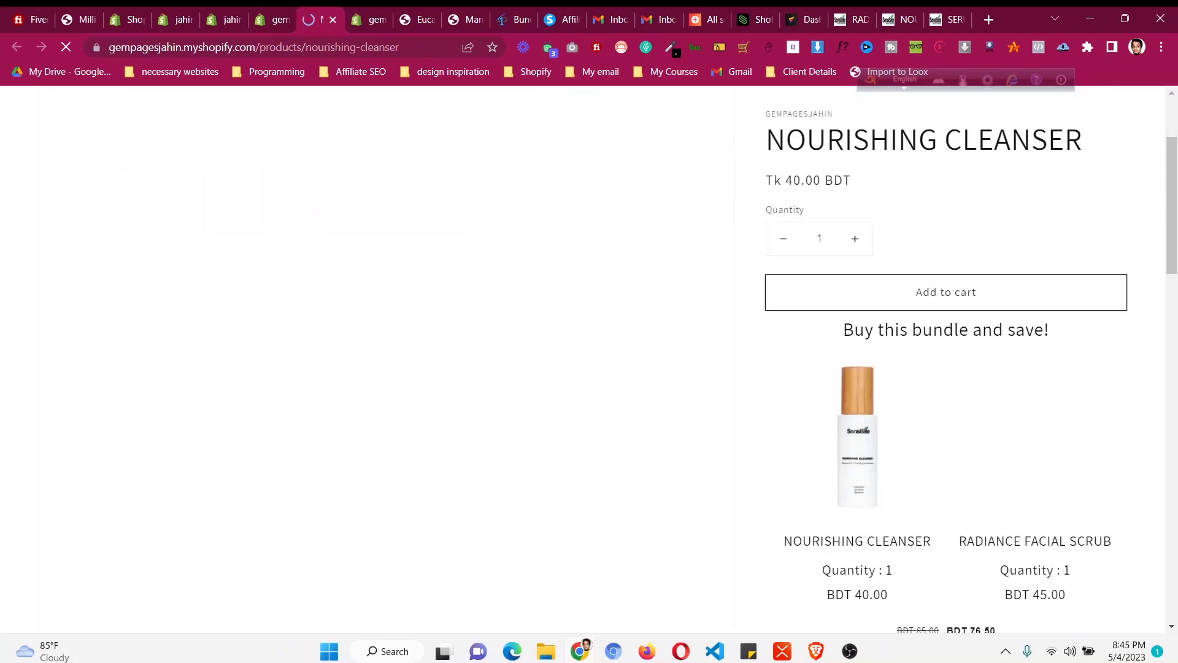
scroll(589, 359, down, 6)
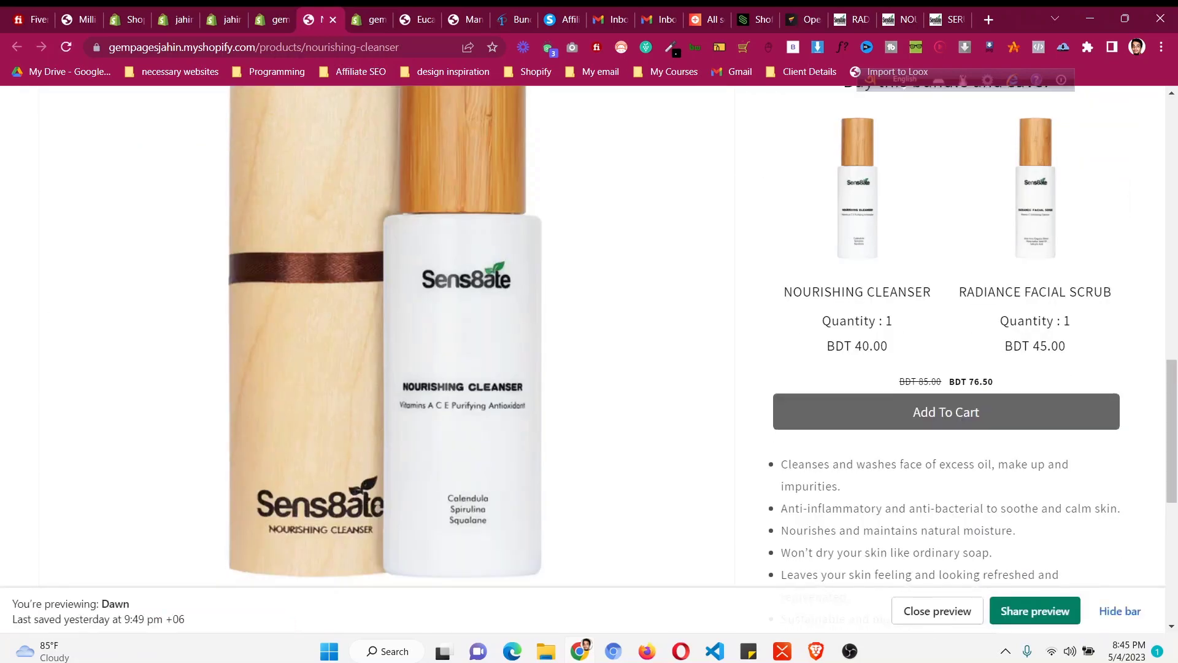
click(946, 413)
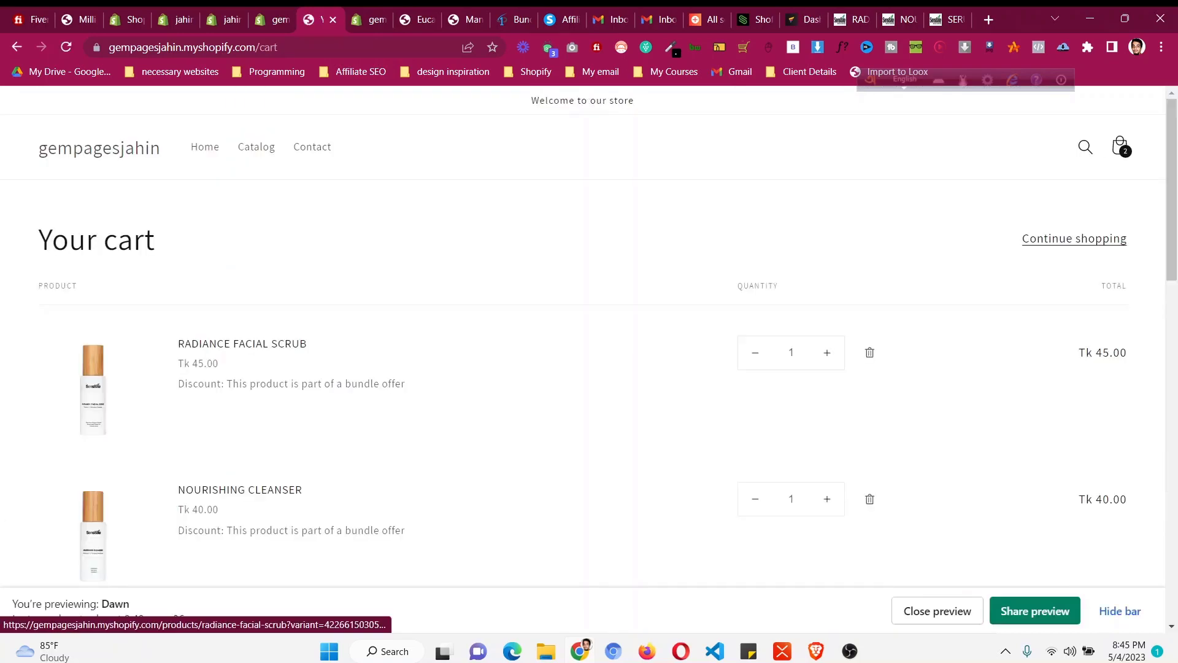
scroll(583, 359, down, 1)
Step: Open the Bundle Bee settings overview and review the bundle discount rows and claim message in the store cart
key(ctrl+shift+Tab)
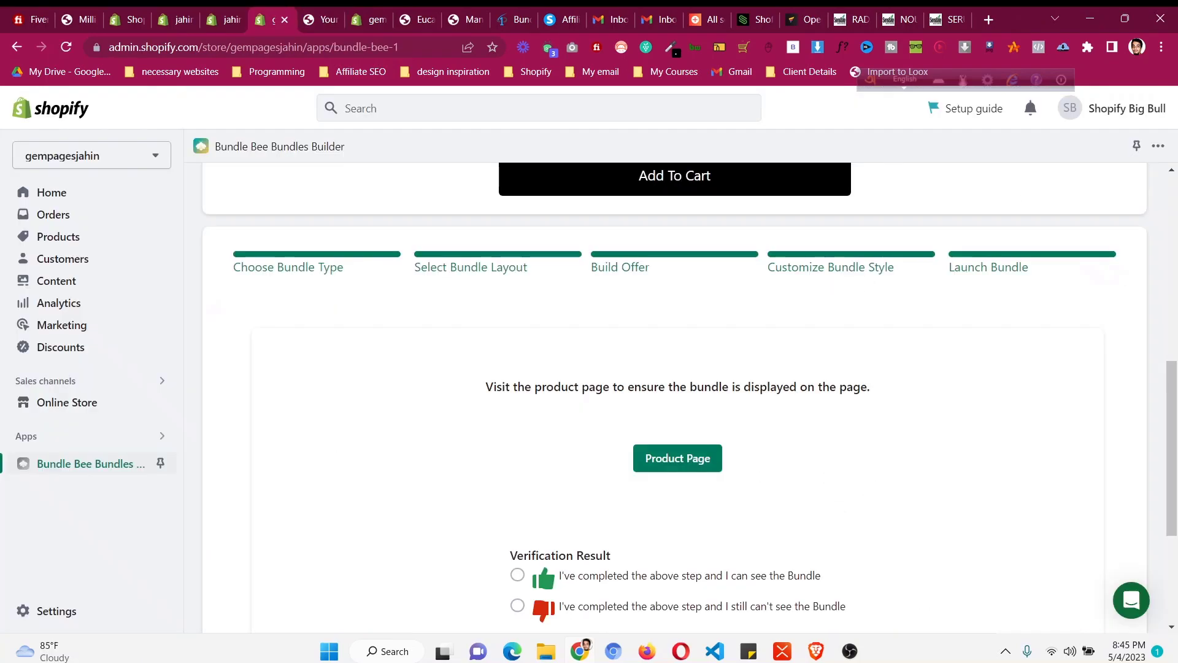
scroll(674, 397, up, 8)
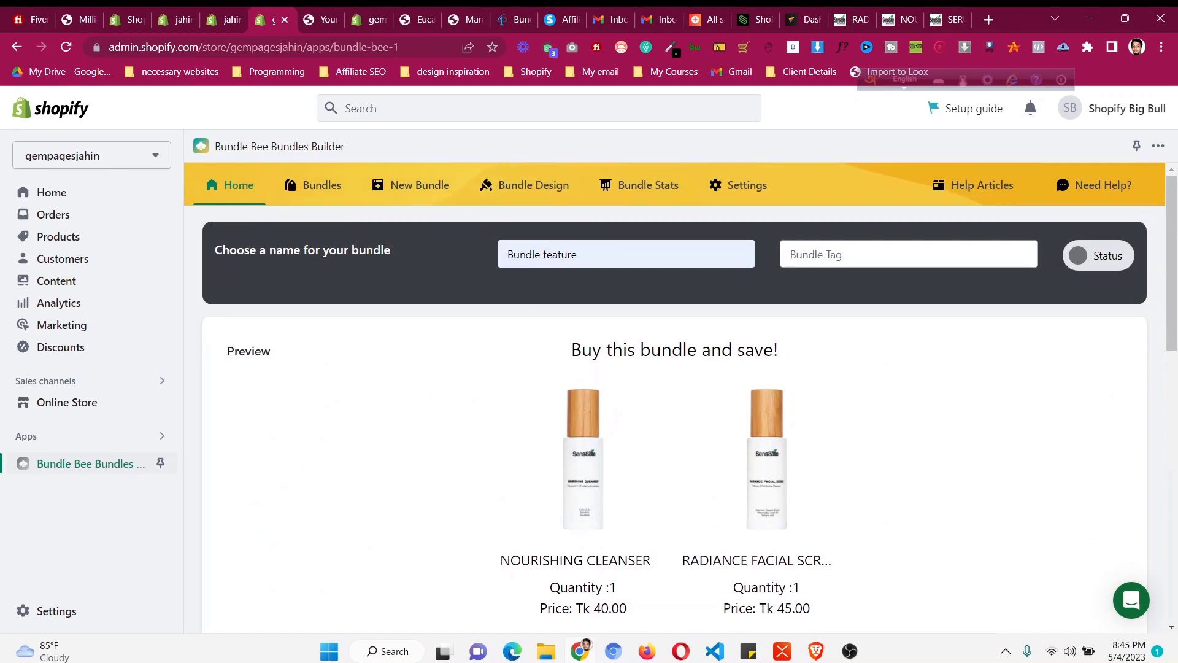
click(737, 185)
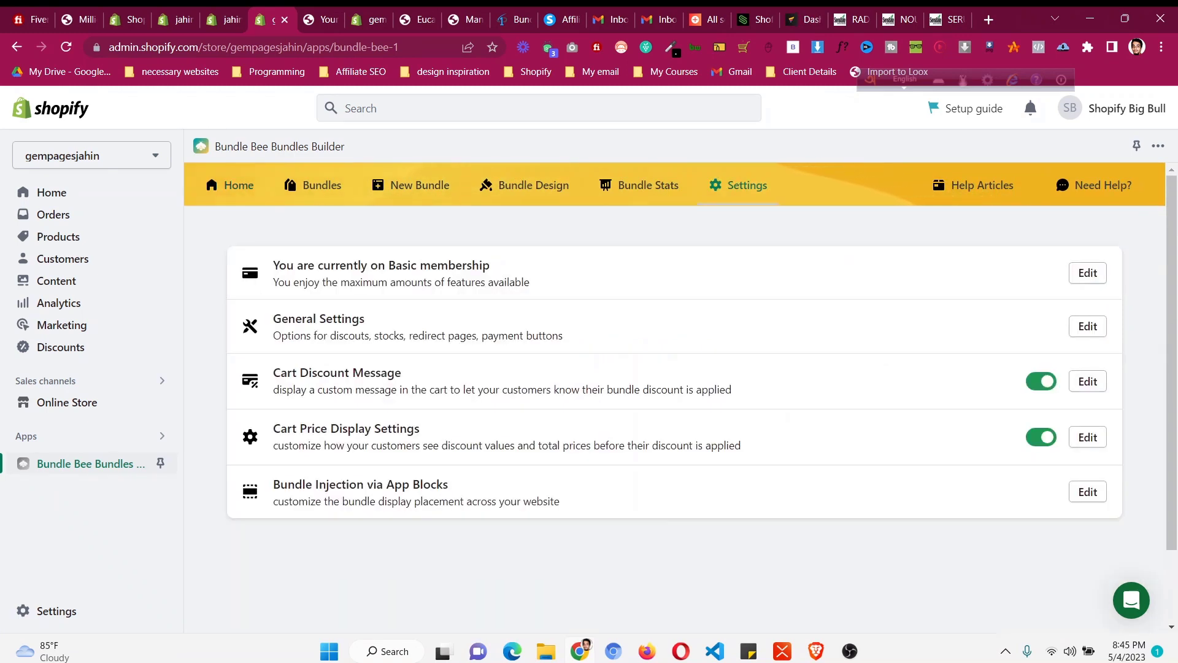
key(ctrl+Tab)
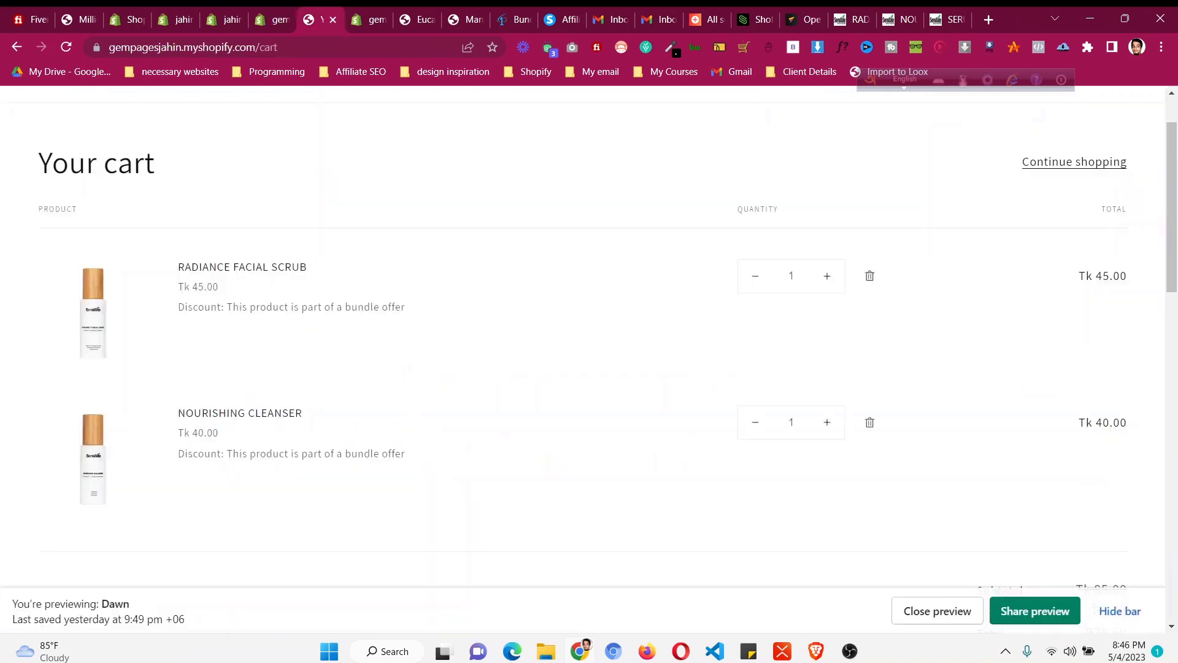
scroll(589, 369, down, 5)
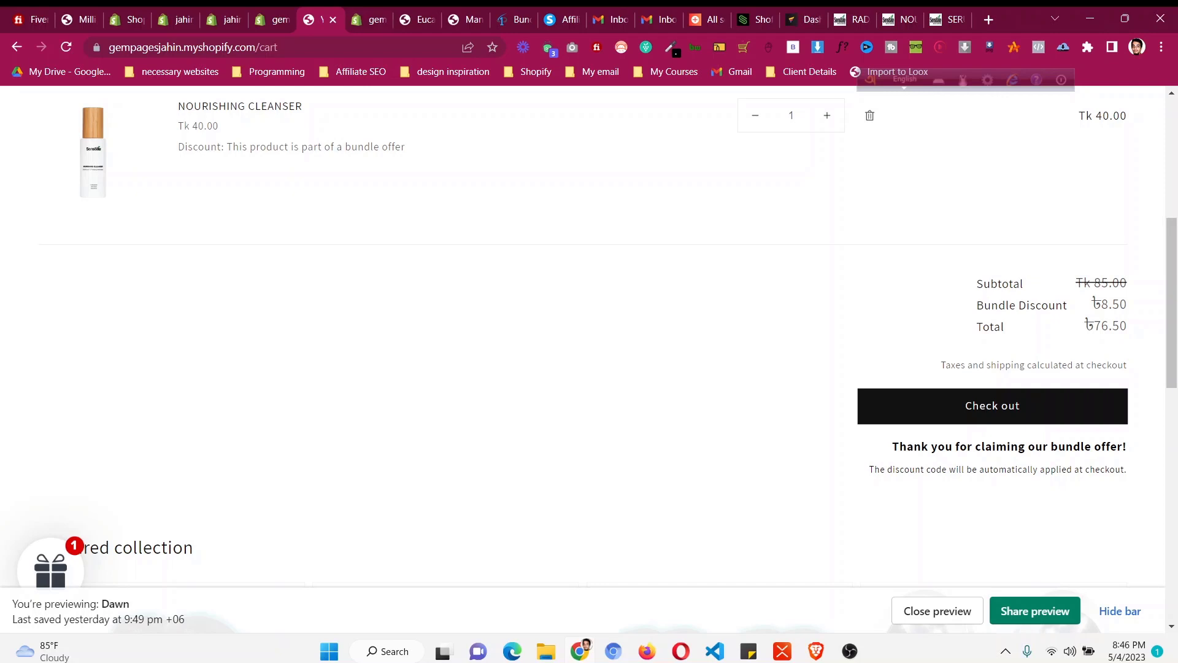
key(ctrl+shift+Tab)
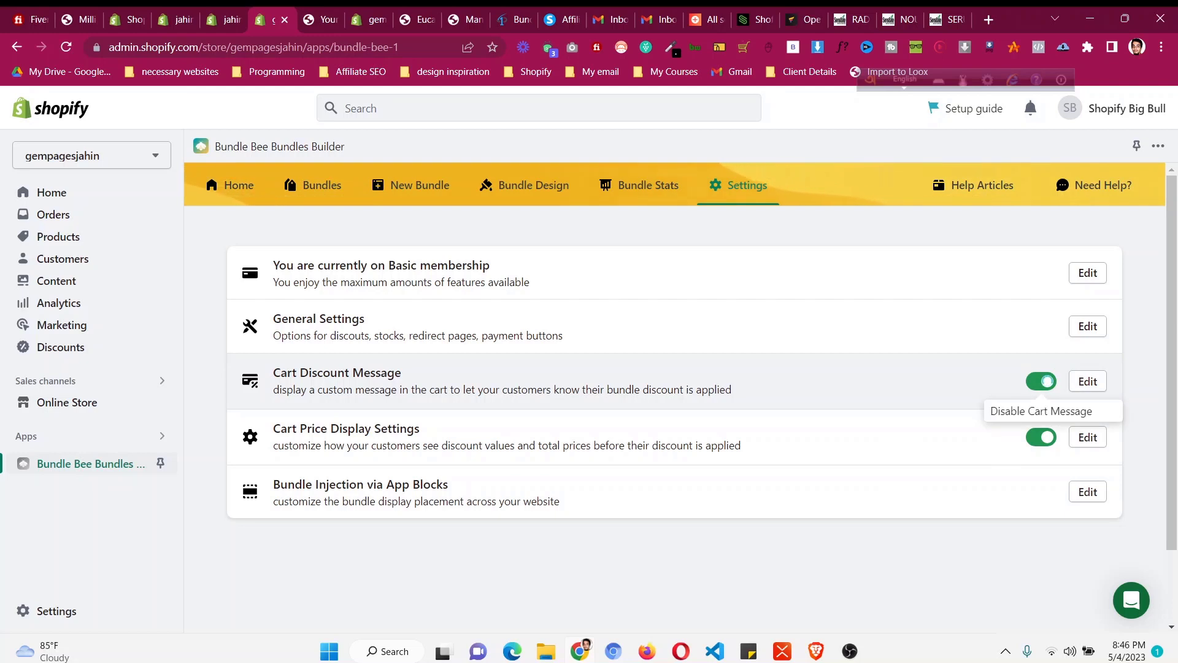
Step: Toggle the Cart Discount Message and examine its title, subtitle, styling and position settings, comparing them with the message in the store cart
click(1043, 381)
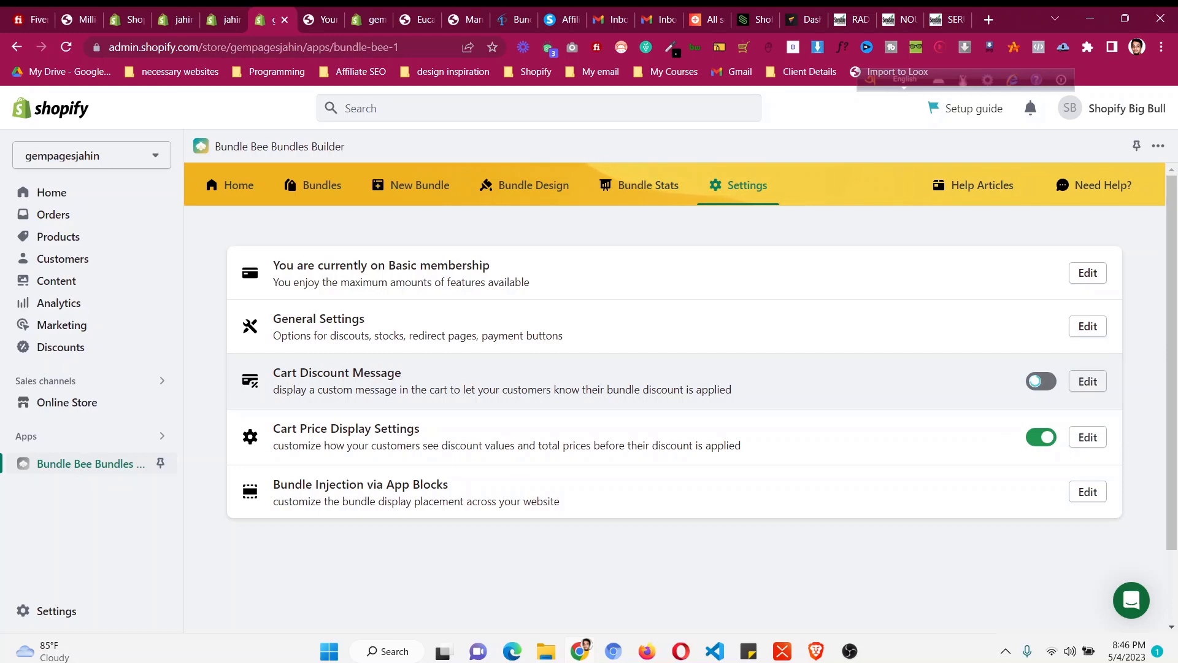
click(1087, 381)
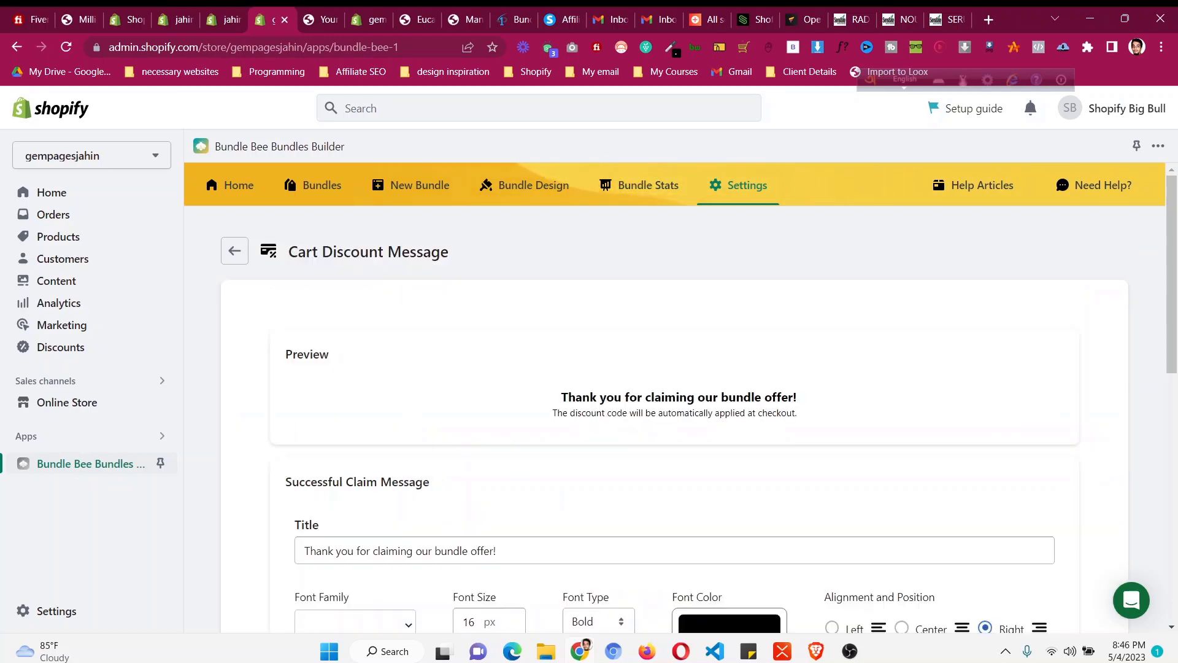
scroll(675, 399, down, 4)
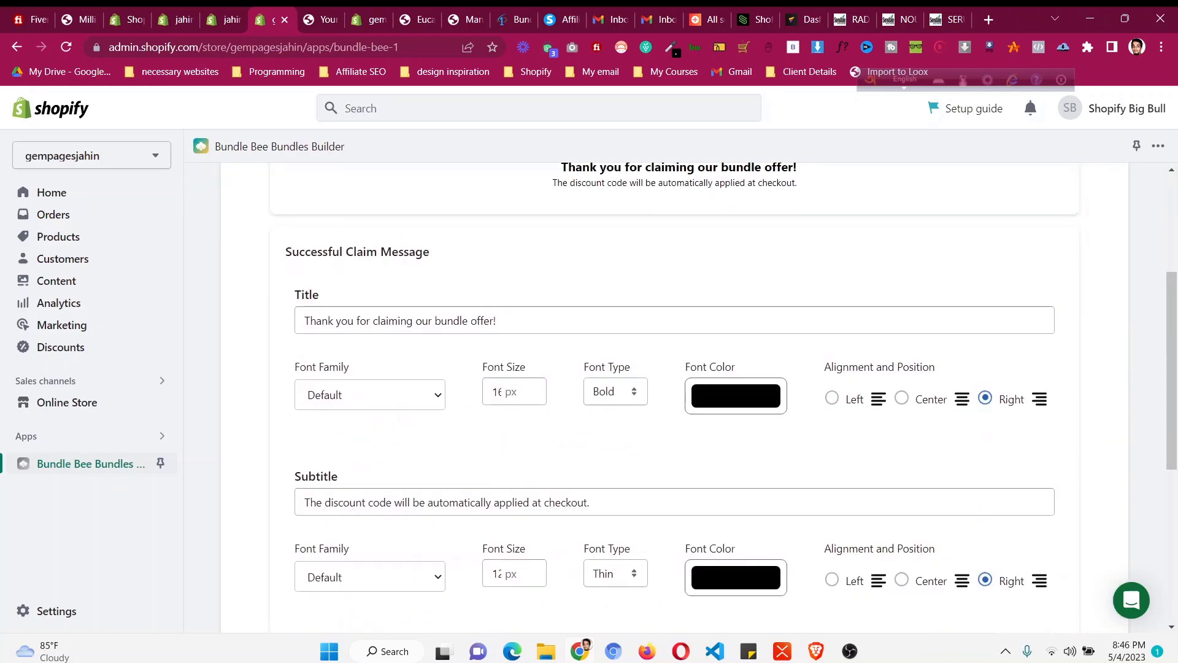
key(ctrl+Tab)
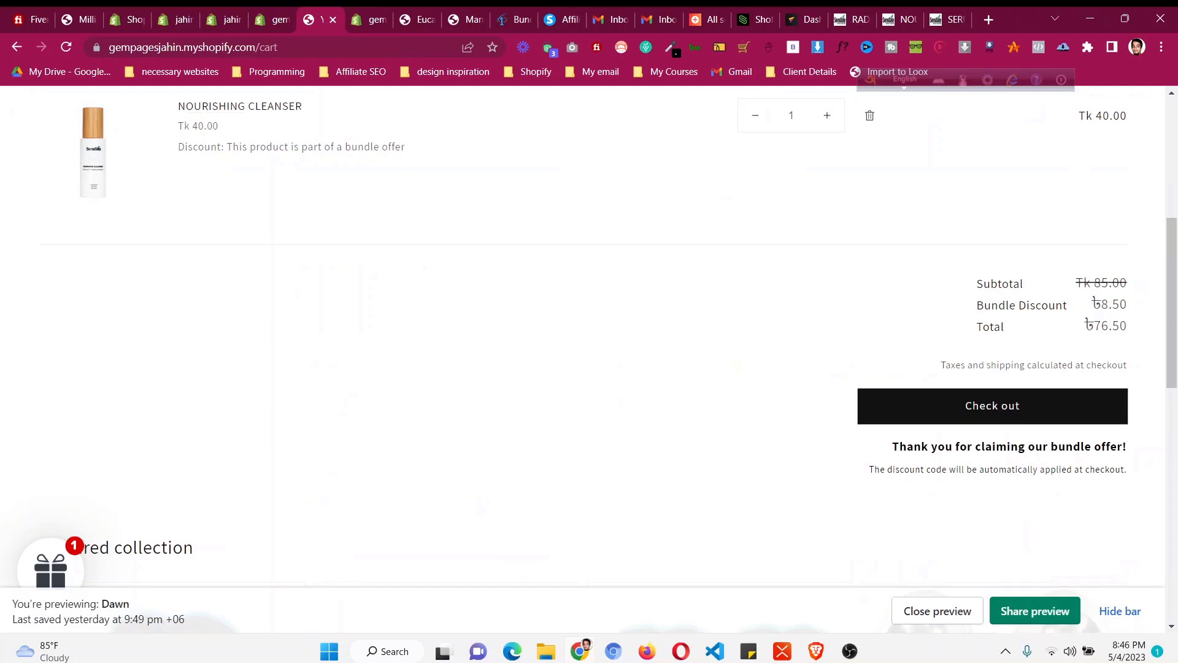
key(ctrl+shift+Tab)
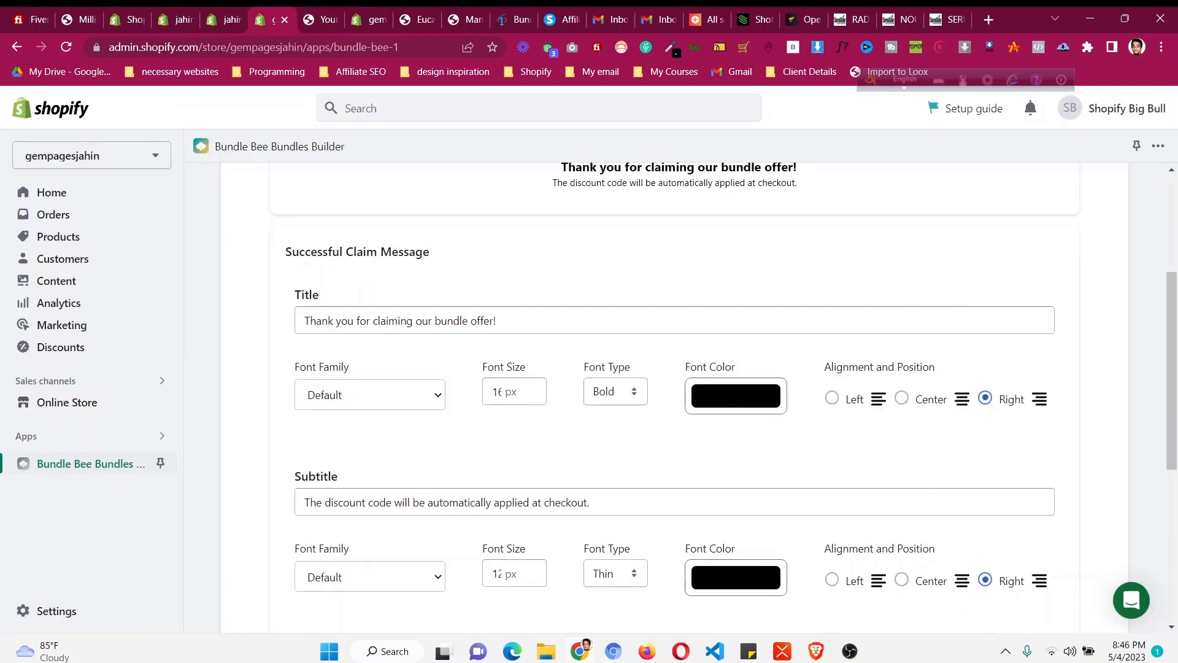
scroll(675, 381, down, 1)
scroll(675, 380, down, 1)
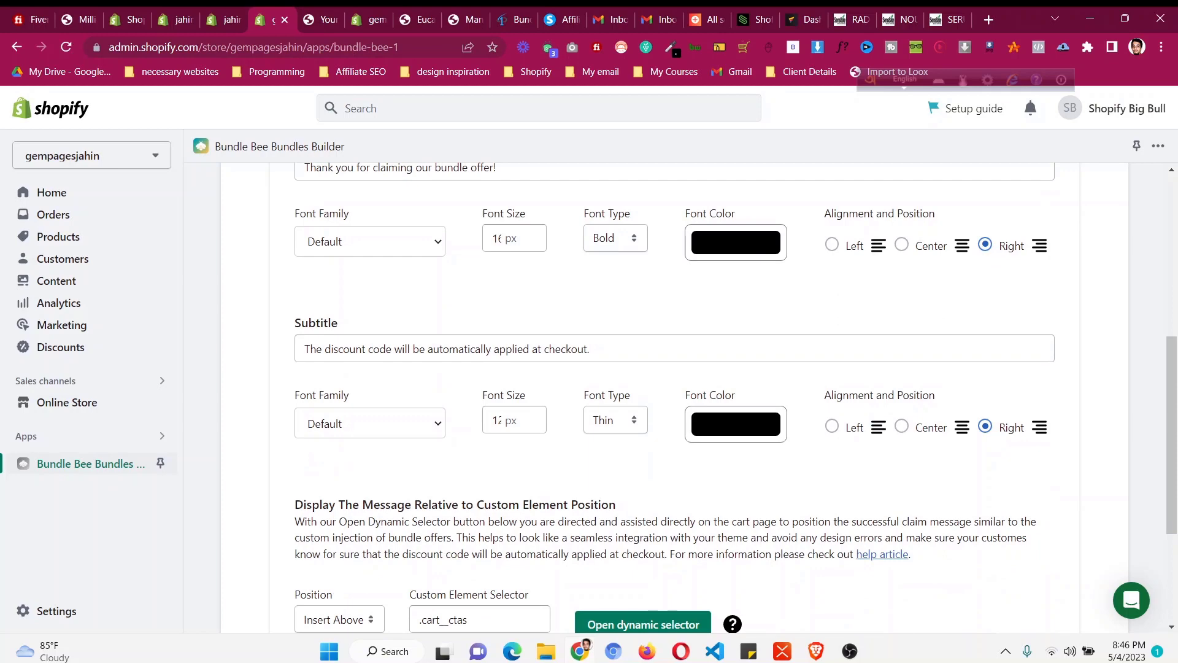
scroll(675, 380, down, 2)
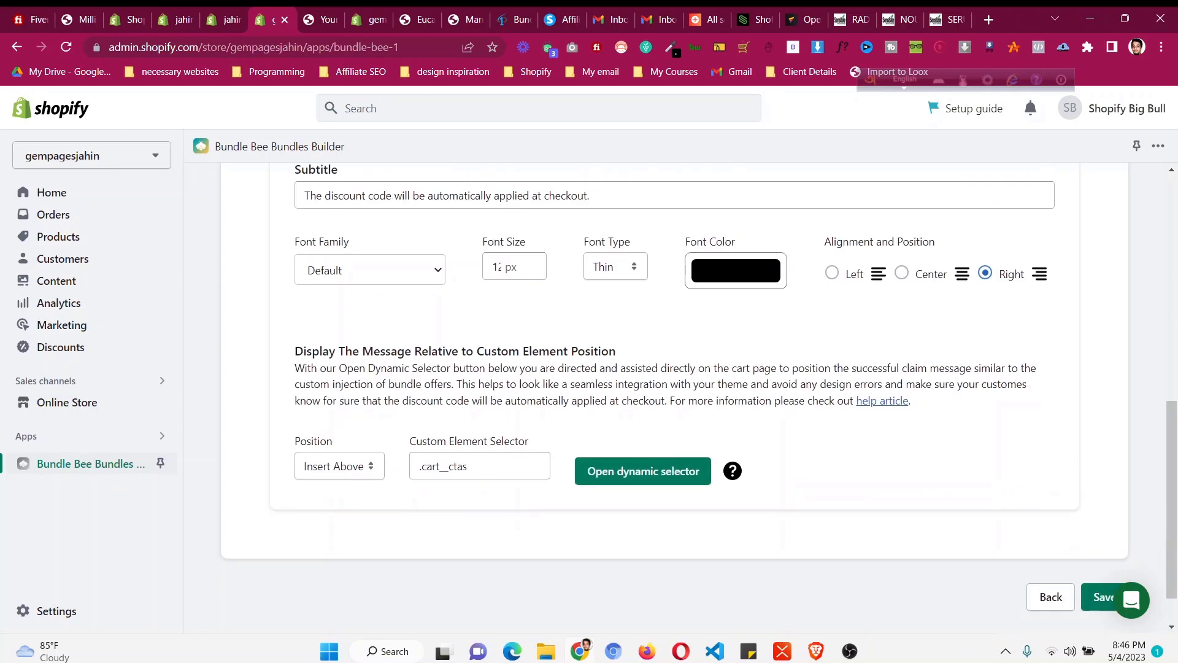
scroll(675, 380, up, 6)
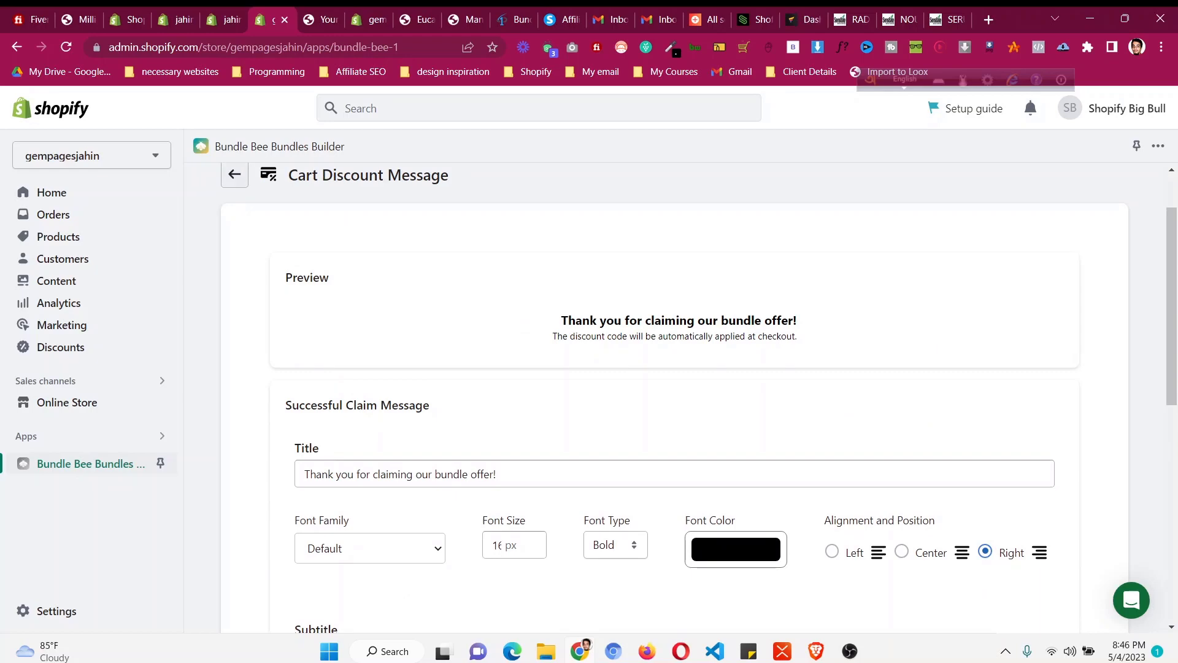
click(235, 174)
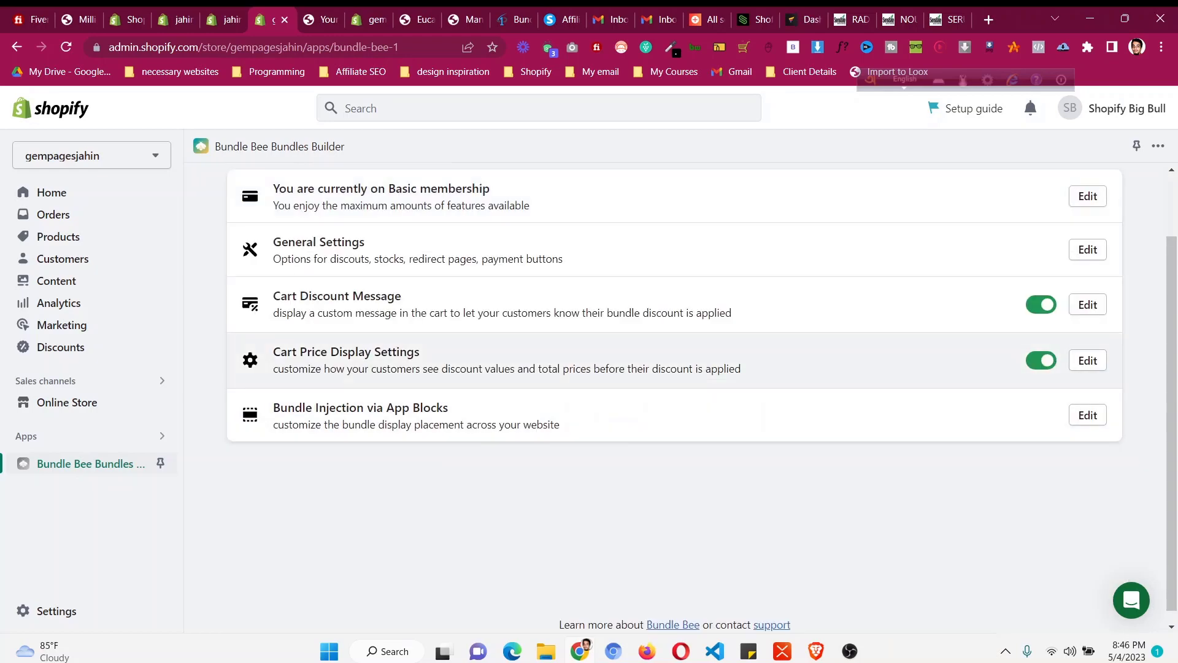
Step: Examine the Cart Price Display Settings, including the preview, the price settings and the price positioning options
click(1088, 360)
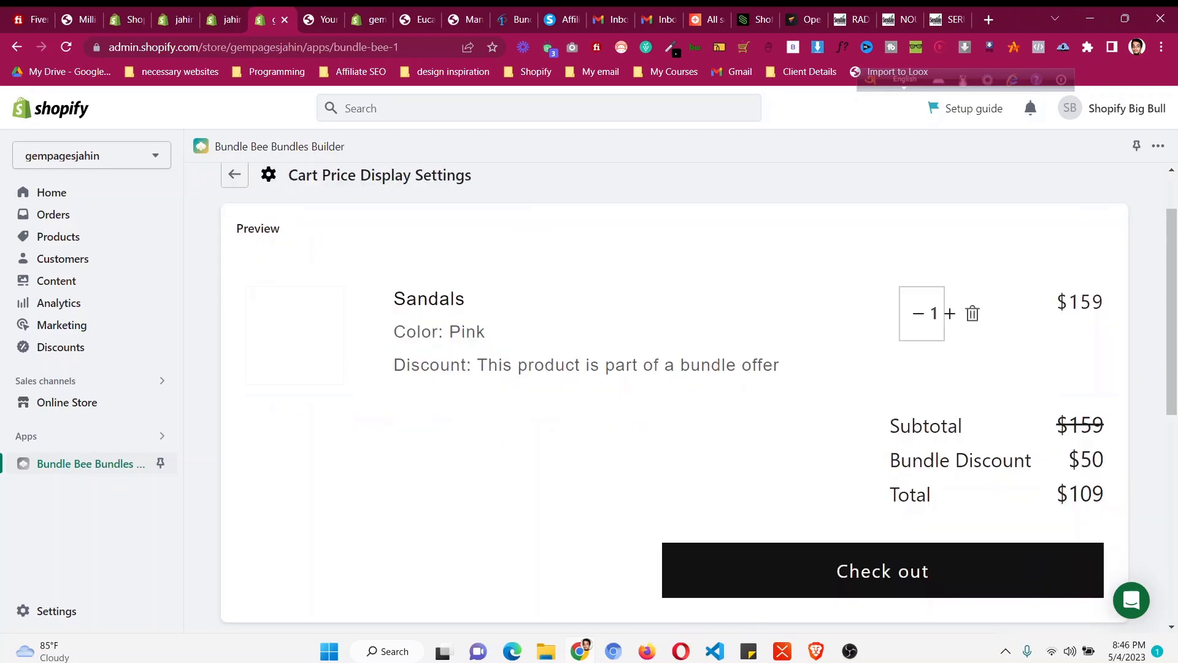
scroll(675, 399, down, 5)
scroll(675, 399, down, 1)
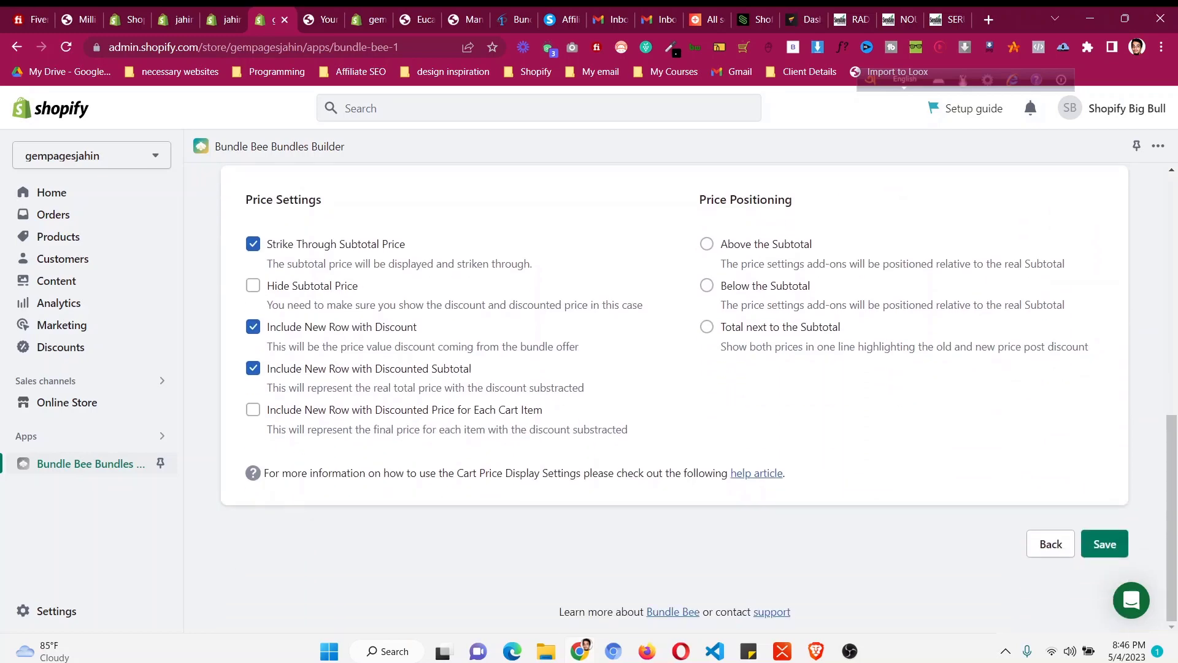
scroll(675, 399, up, 6)
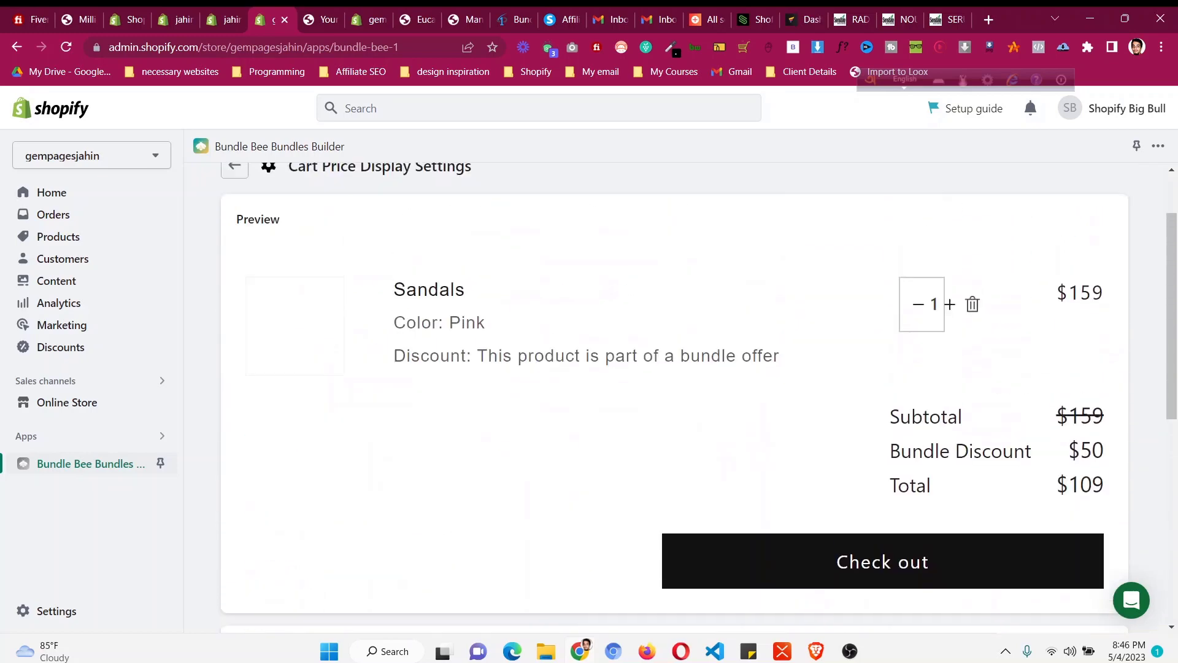
scroll(675, 398, down, 6)
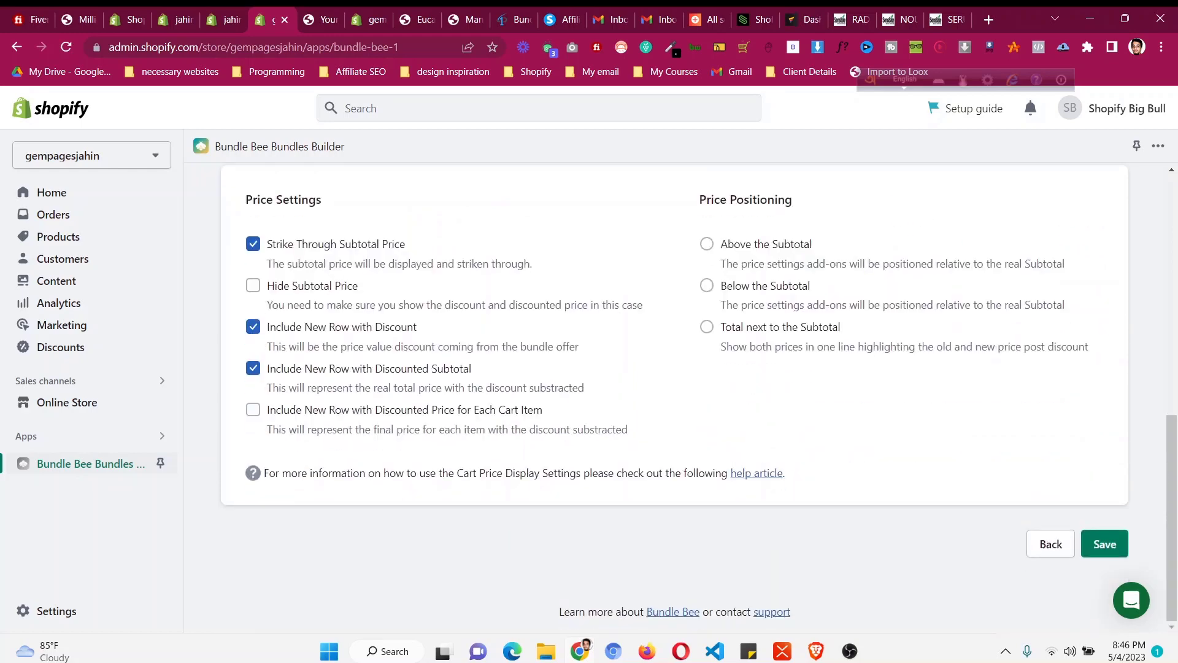
scroll(675, 398, up, 1)
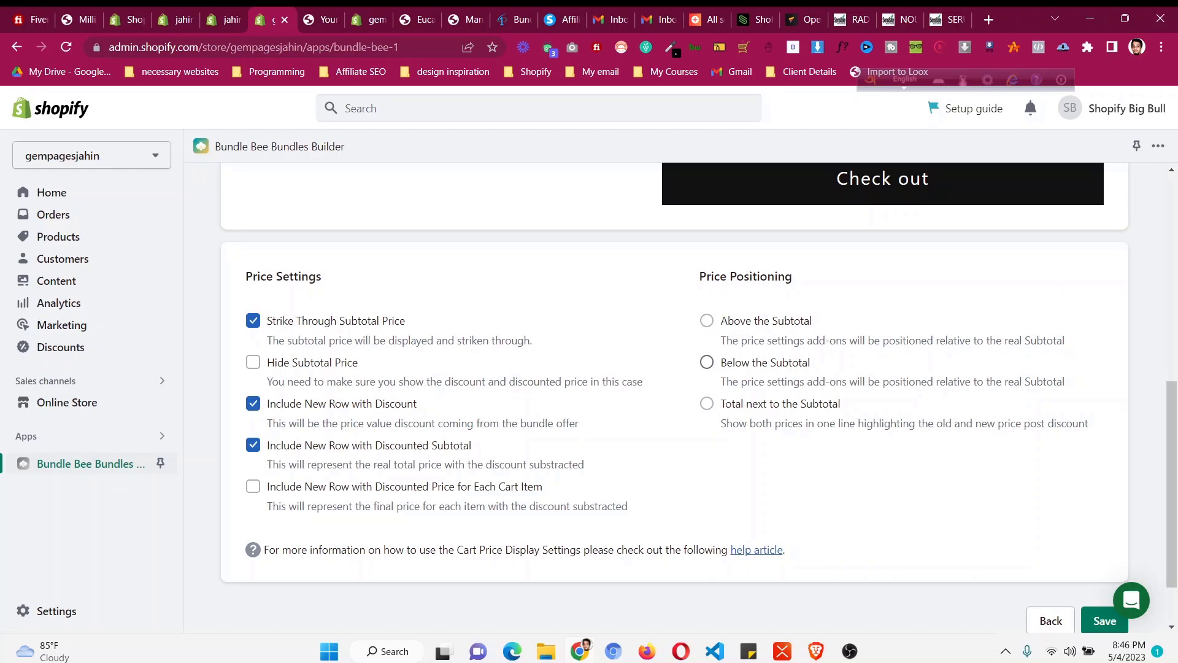
scroll(675, 399, up, 3)
scroll(675, 399, up, 4)
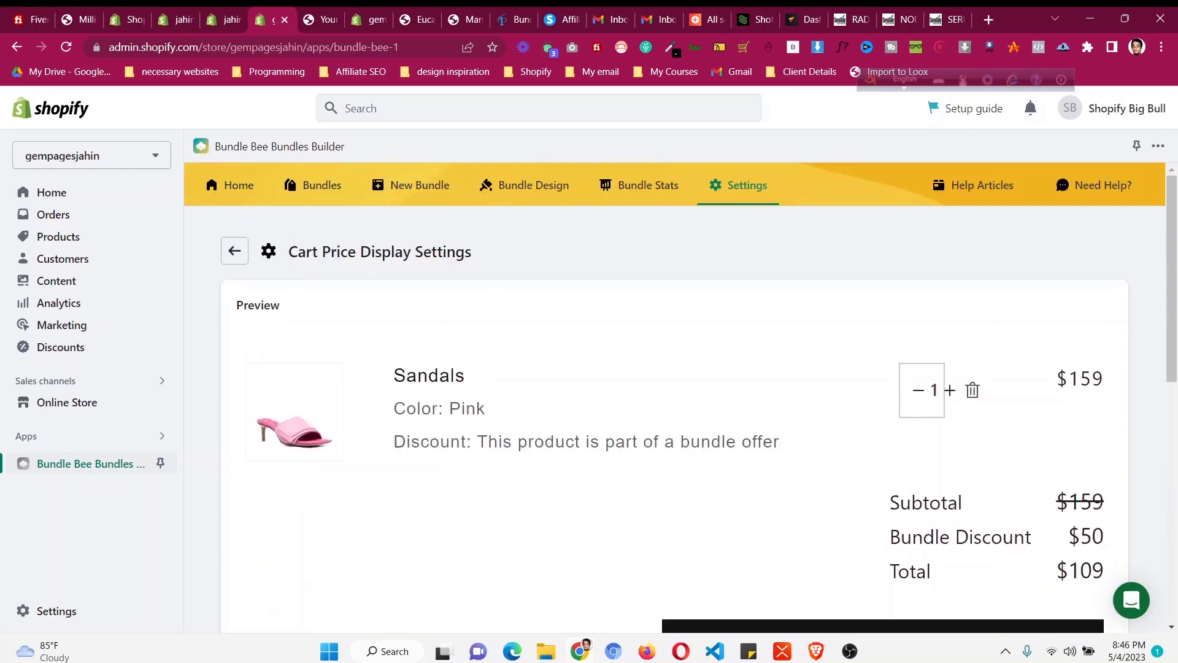
click(234, 251)
Step: Open the General Settings, view the Redirect Page choices while keeping Cart (default), and check the store's cart page
click(1087, 325)
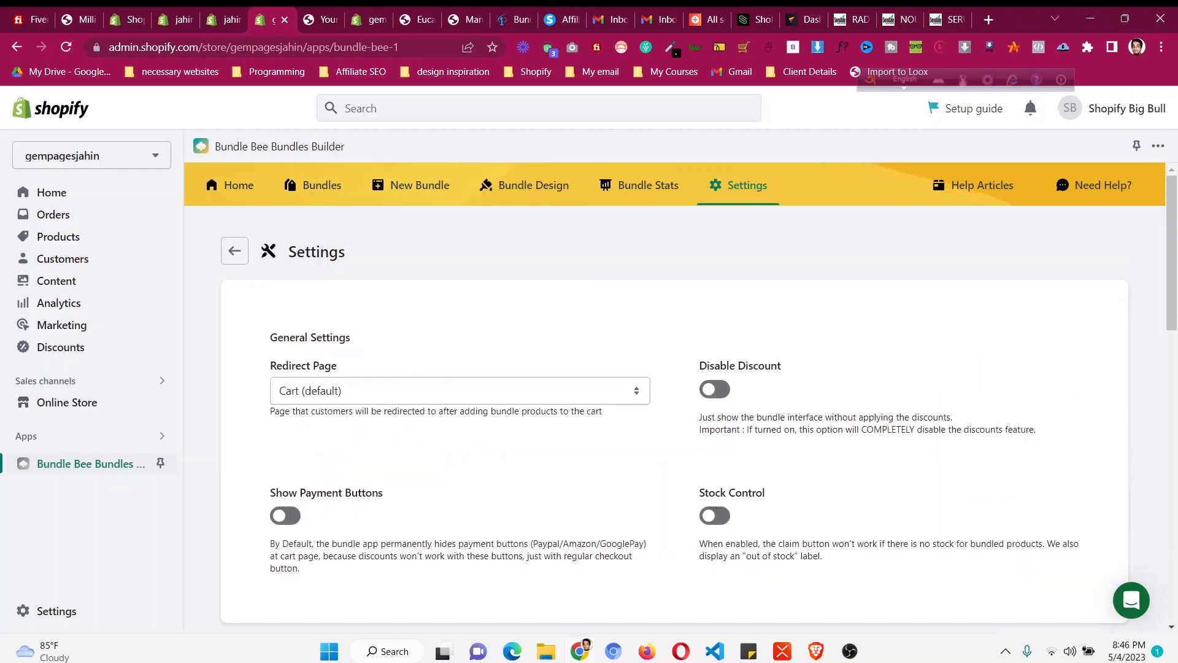
scroll(675, 399, down, 1)
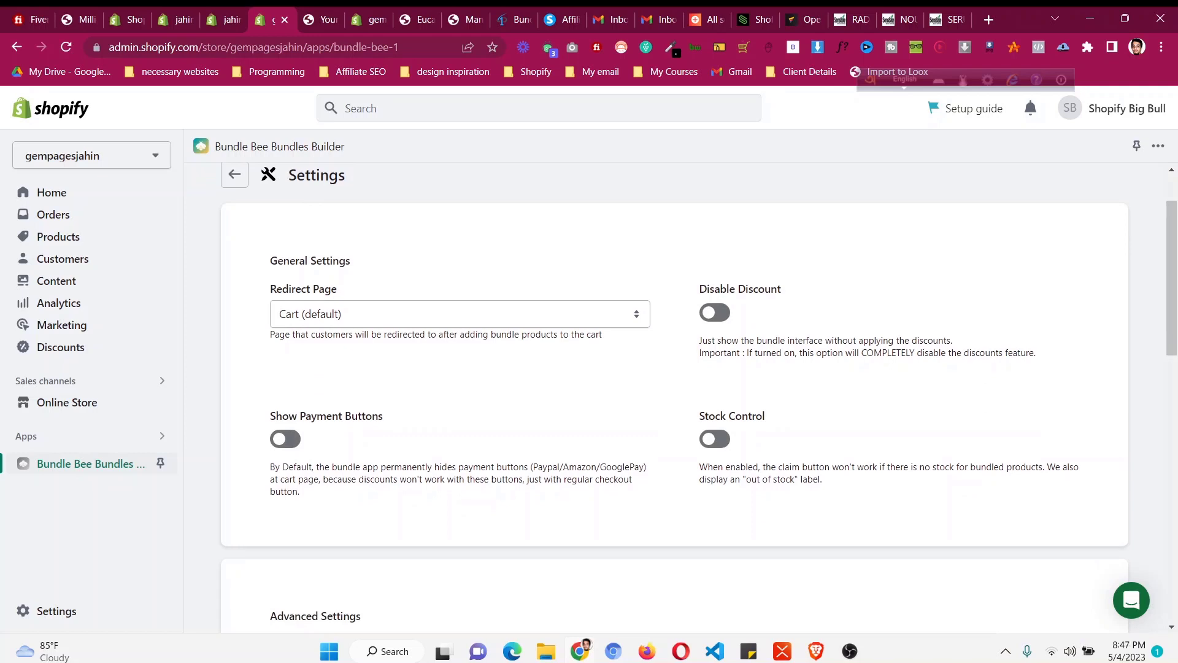
click(459, 313)
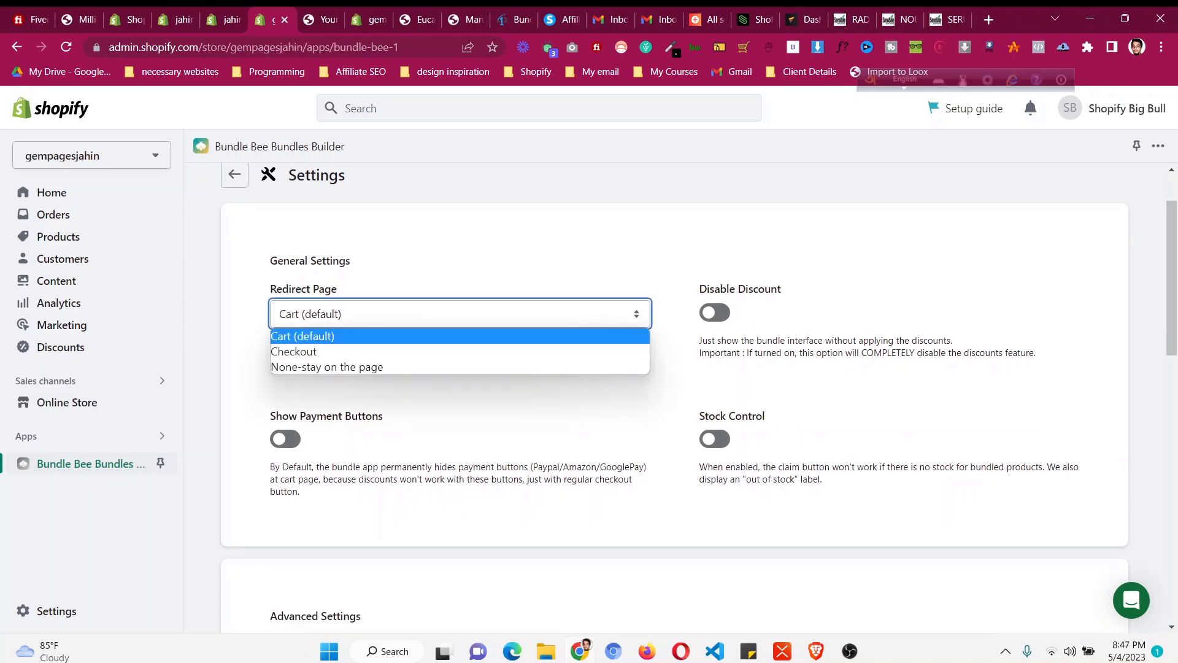
click(459, 314)
click(459, 314)
key(Escape)
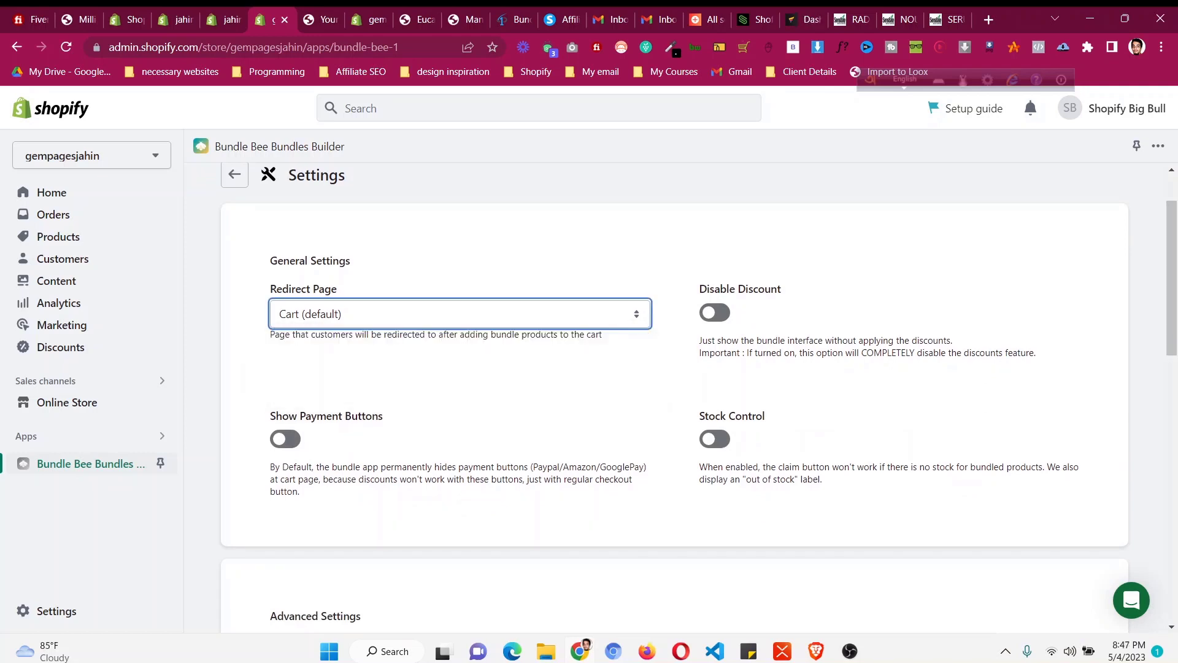
click(322, 19)
scroll(582, 359, up, 5)
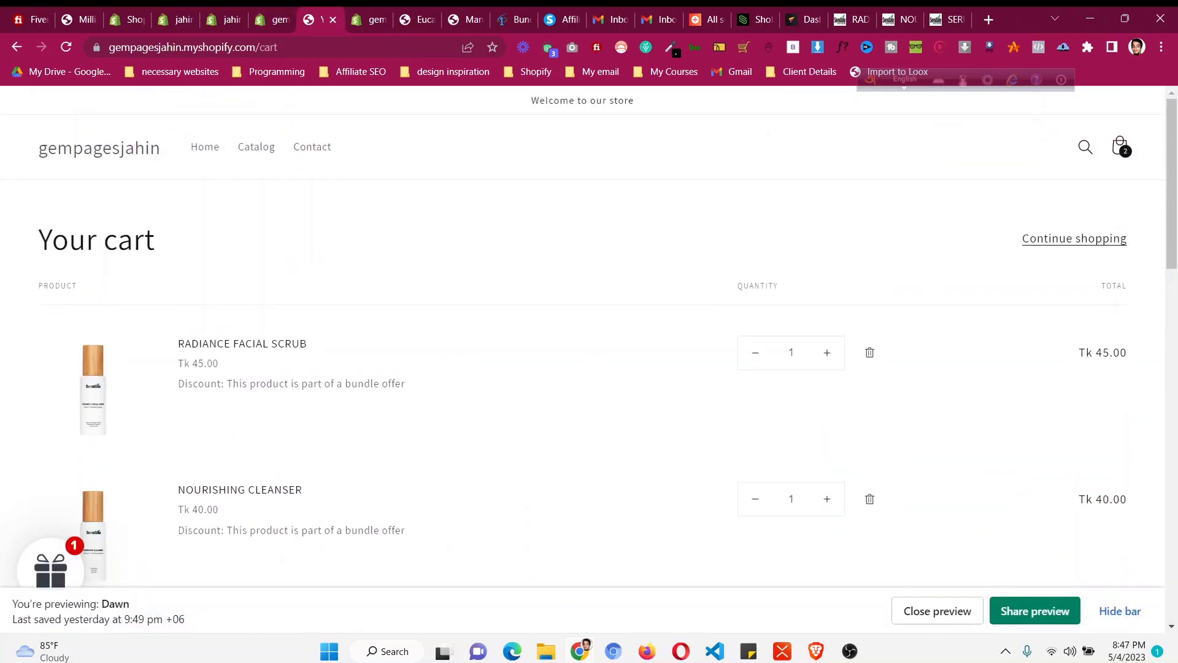
Step: Try Checkout as the Redirect Page in the General Settings, and restore the choice to Cart (default)
click(272, 19)
click(460, 314)
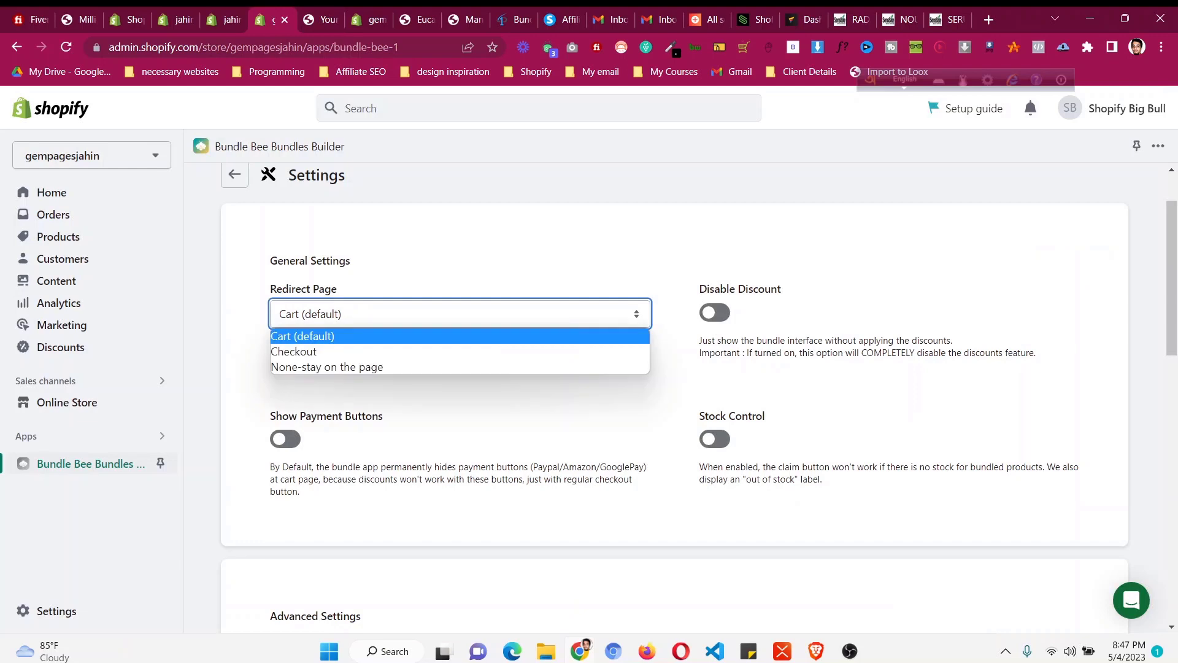
click(460, 351)
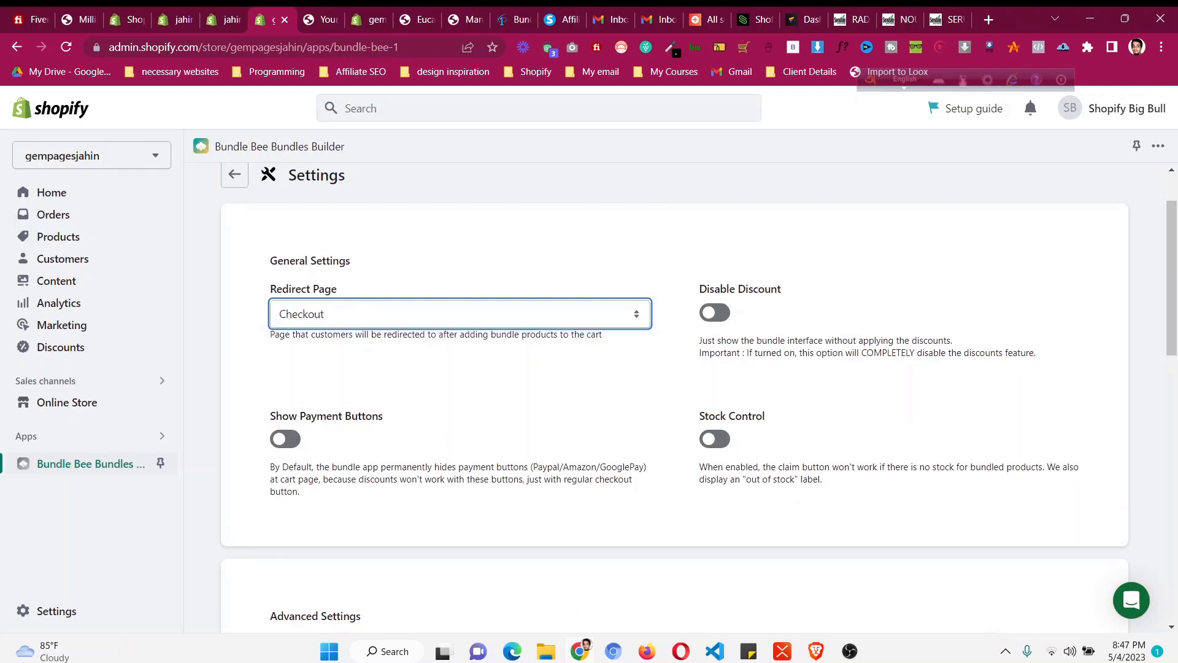
key(alt+Down)
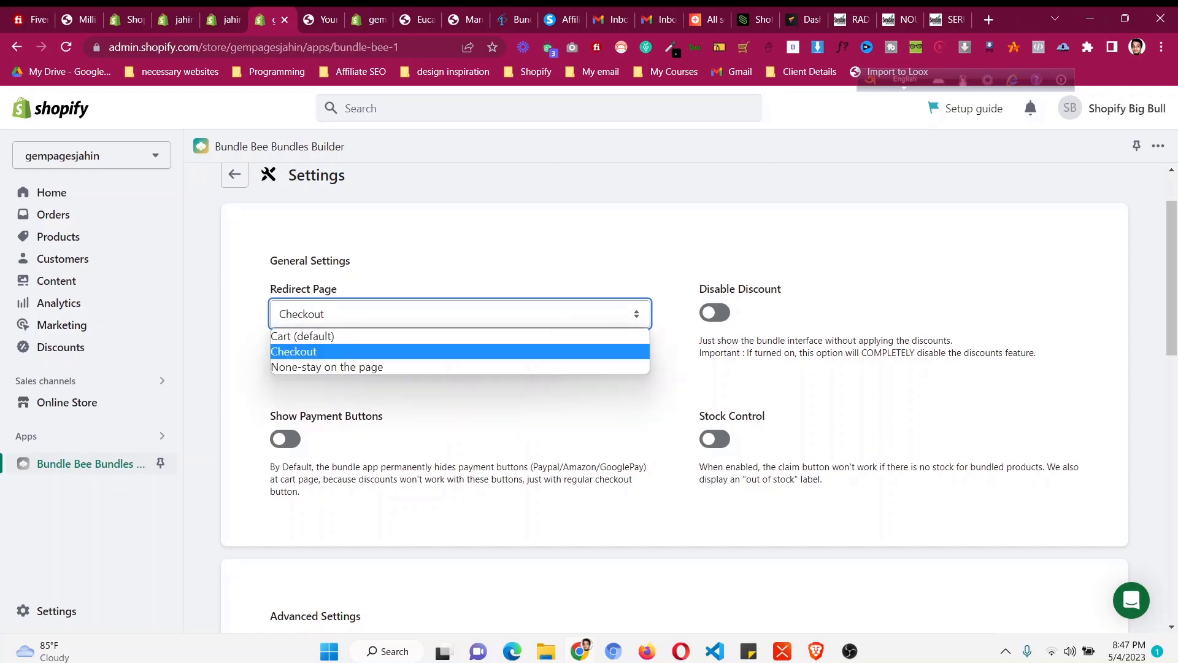
key(Up)
key(Return)
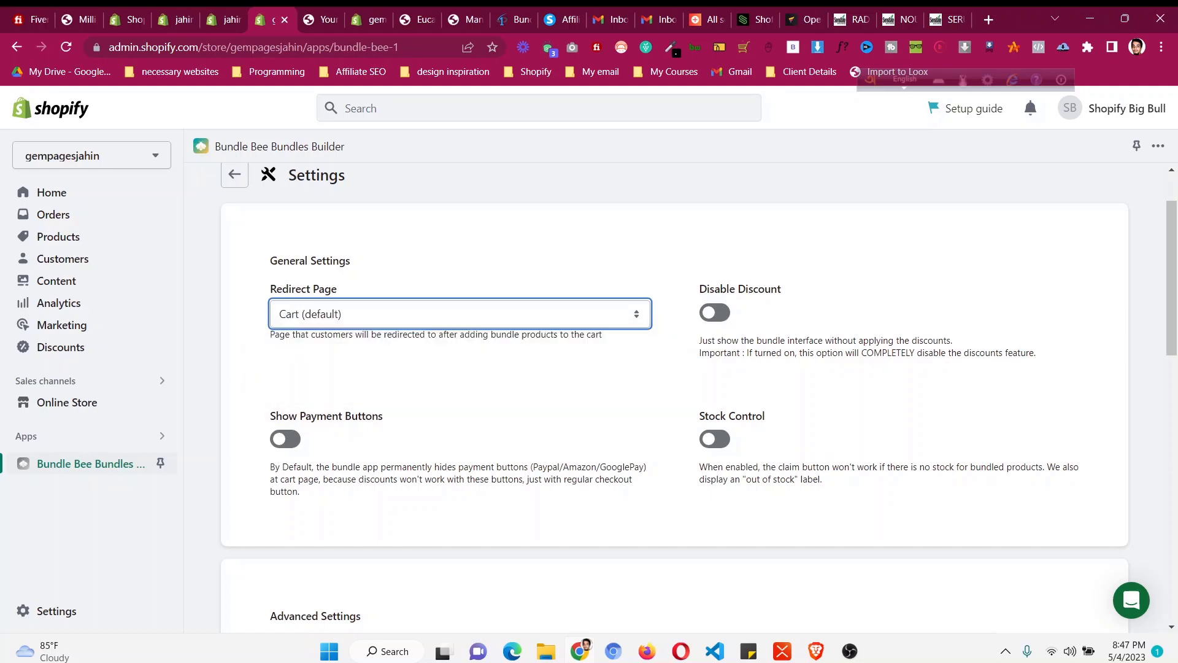
Step: Examine the Advanced Settings and Default Values, including custom CSS, selectors, display gap, column width, labels and default colors
scroll(675, 399, down, 5)
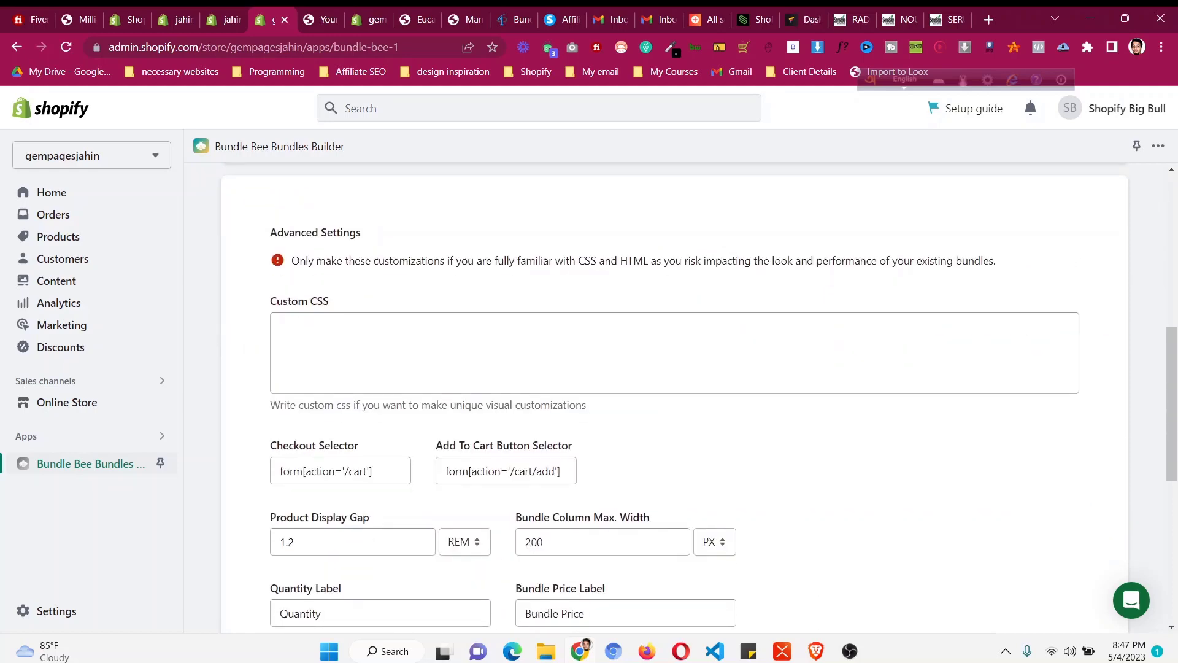
scroll(675, 399, down, 5)
scroll(675, 399, up, 1)
scroll(675, 399, up, 2)
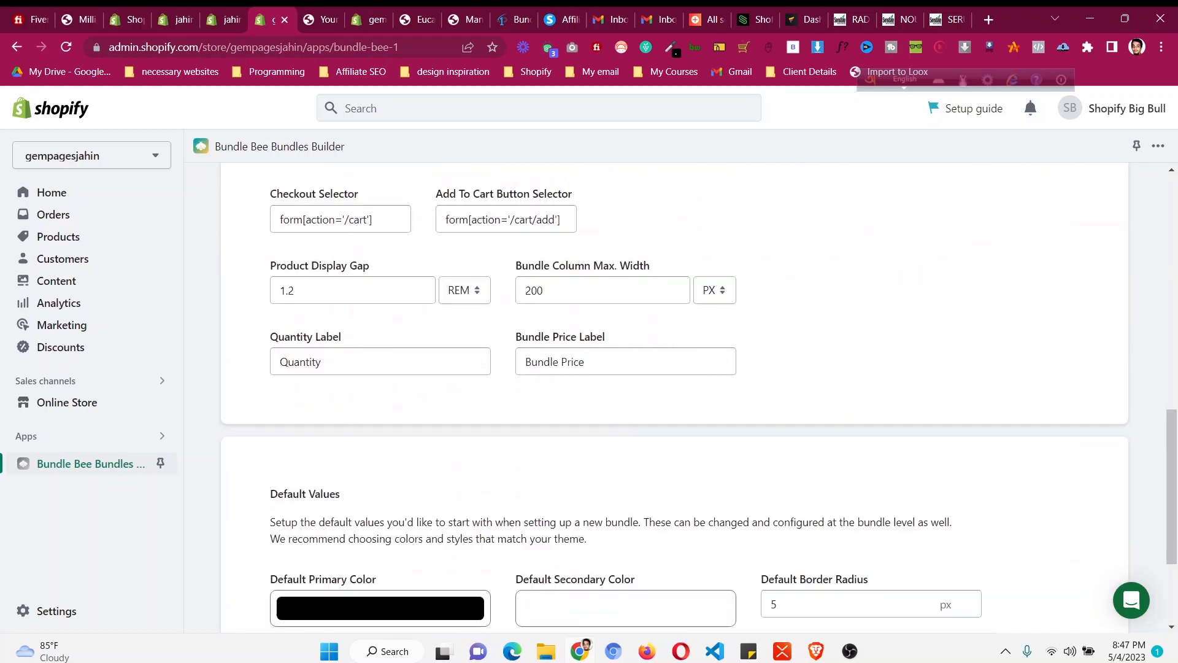
scroll(675, 399, down, 3)
click(1104, 544)
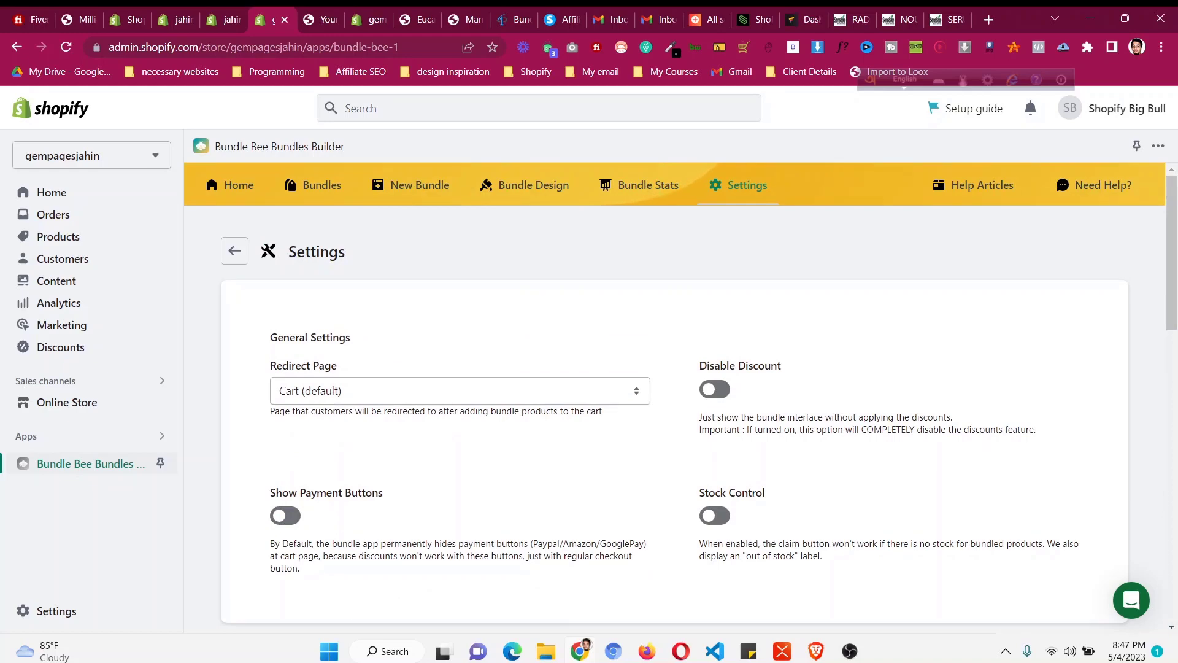
scroll(675, 398, down, 10)
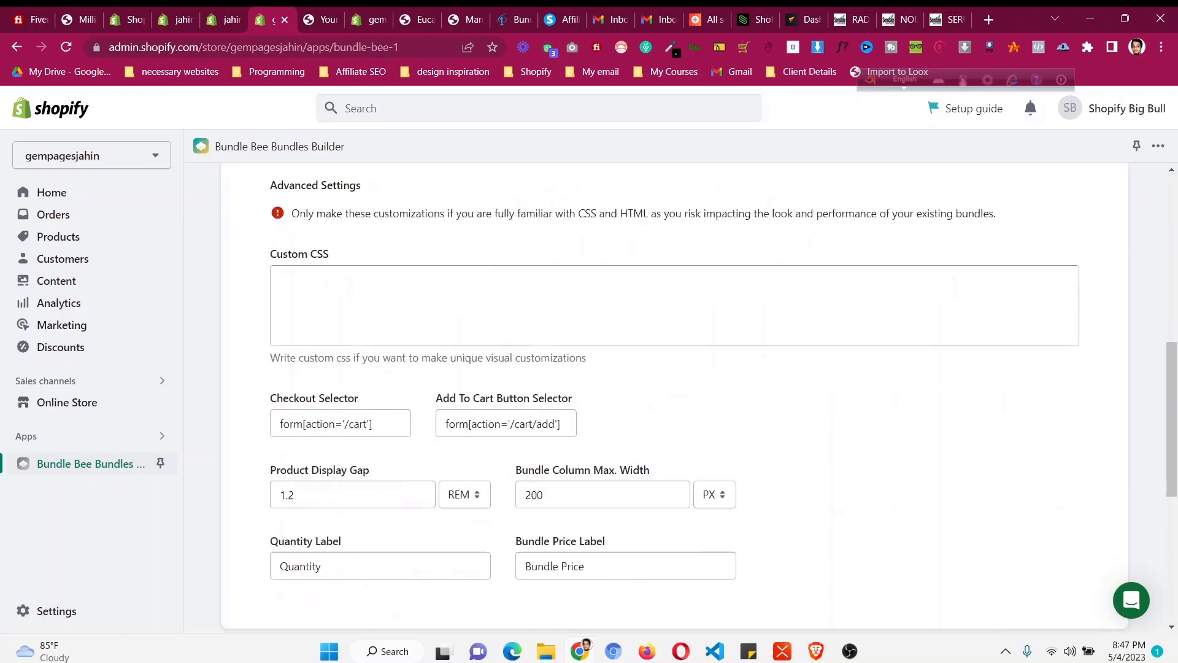
scroll(675, 399, up, 10)
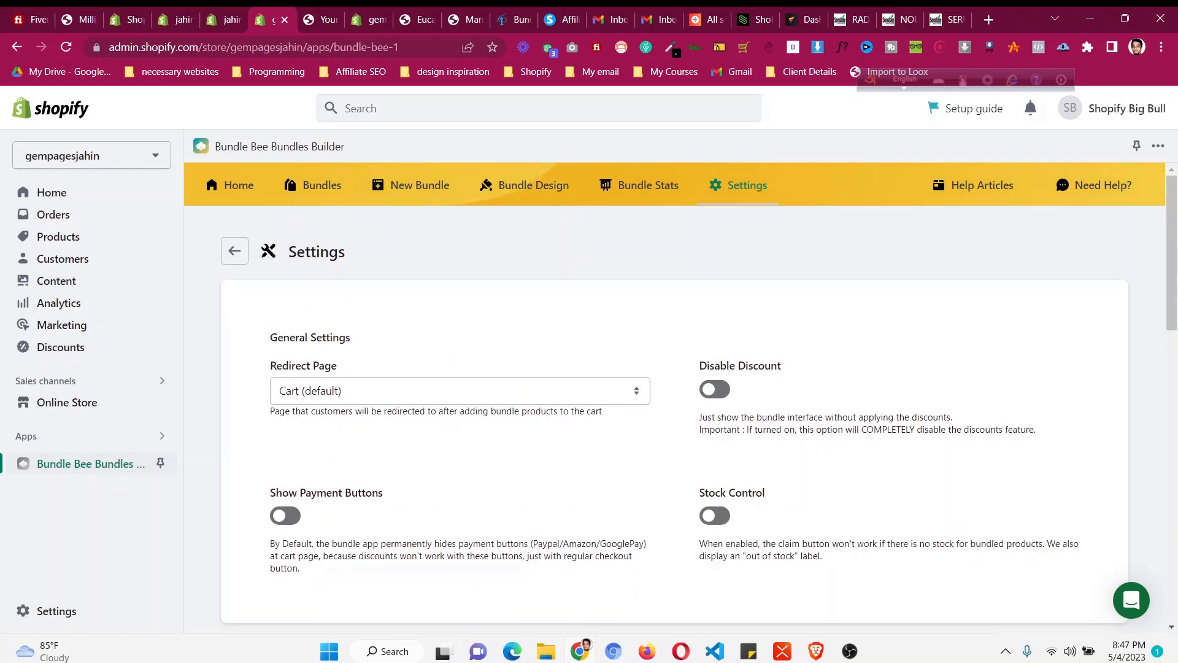
Step: Open the active bundle "Bundle feature" for editing from the app's home page and go to its Bundle Display options
click(230, 184)
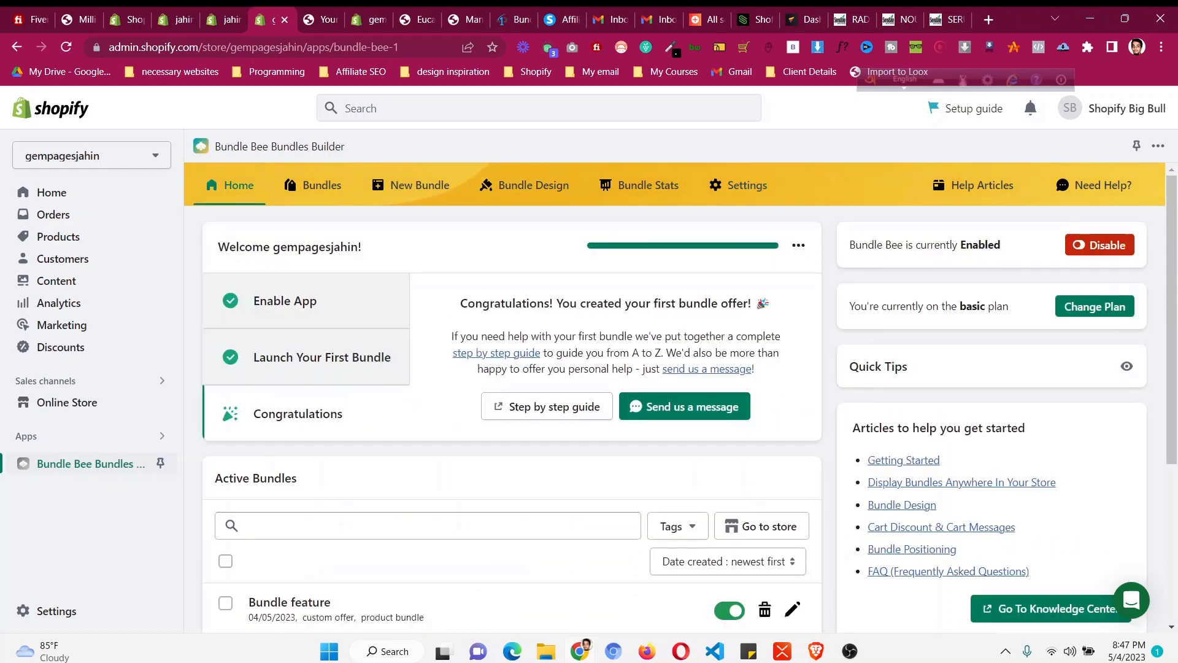
scroll(674, 399, down, 3)
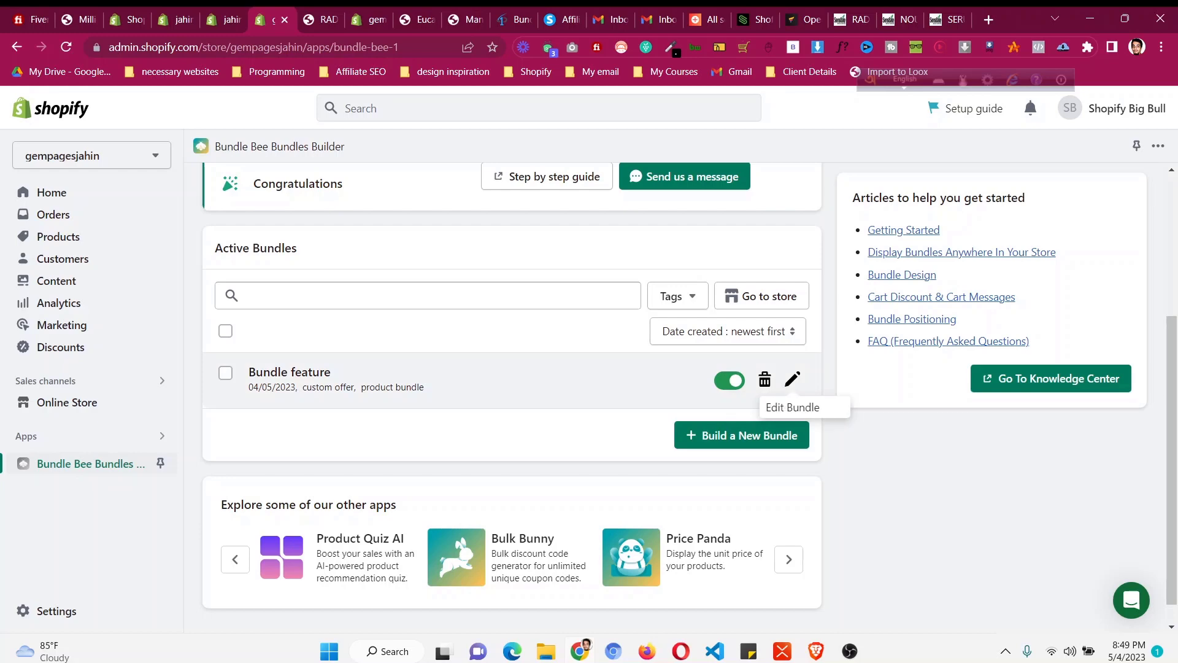
click(793, 379)
scroll(675, 399, down, 7)
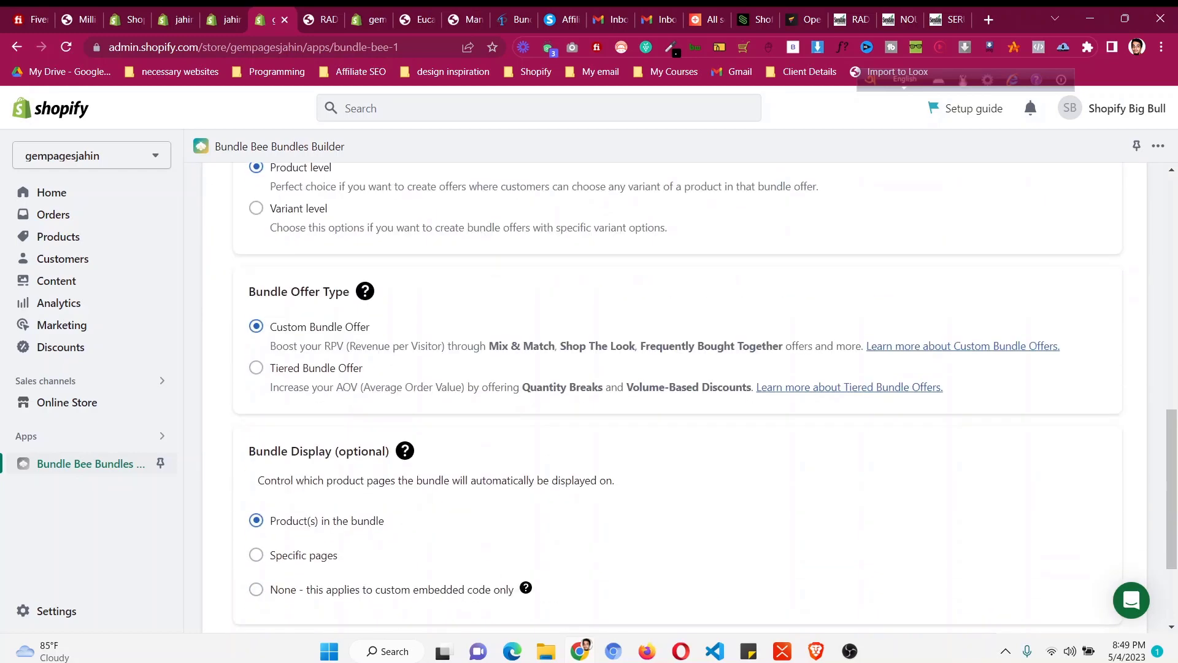
scroll(675, 399, down, 3)
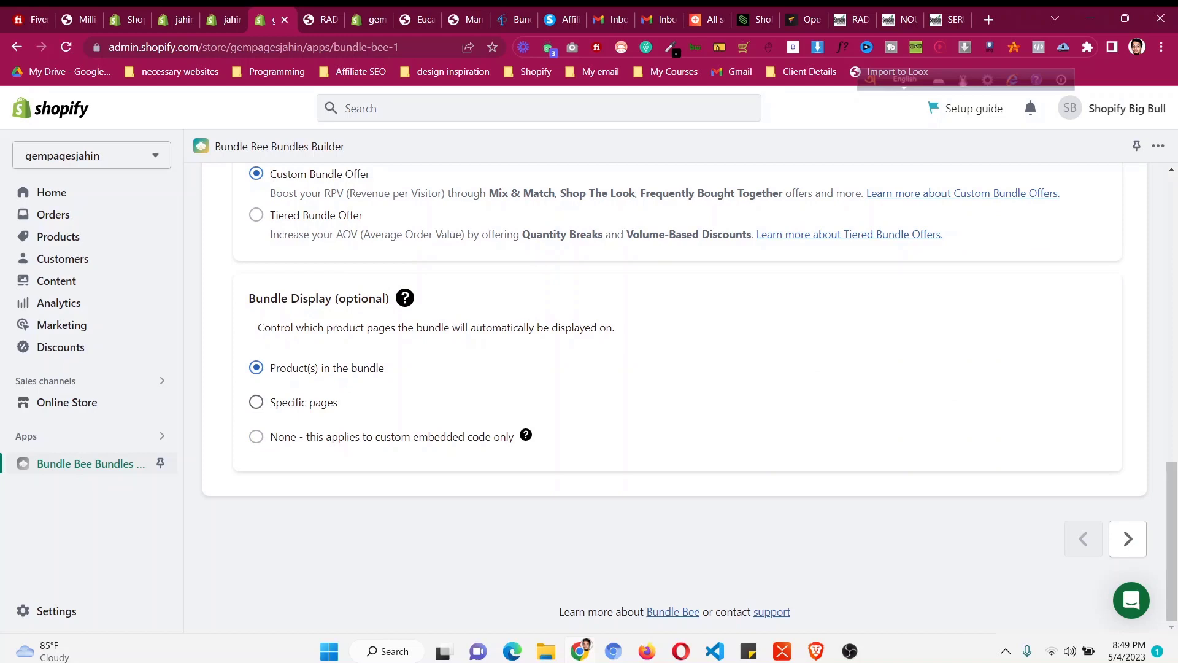
Step: Try the Specific pages option for the Bundle Display, selecting Homepage and clearing it again
click(255, 402)
scroll(674, 399, down, 3)
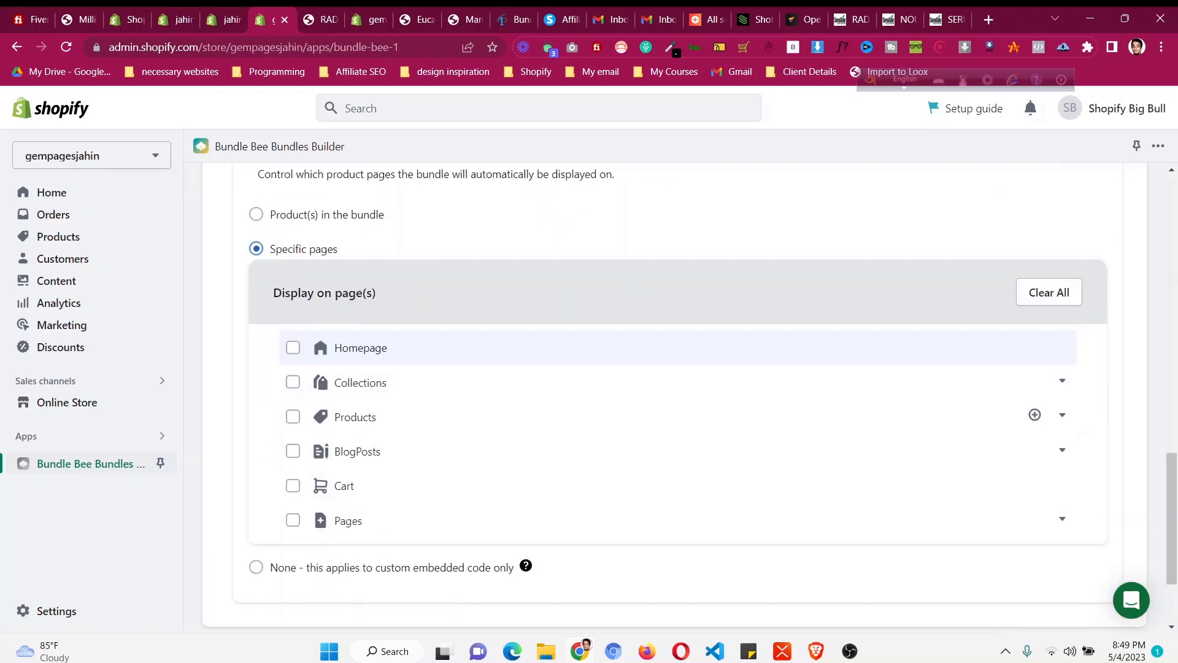
click(292, 347)
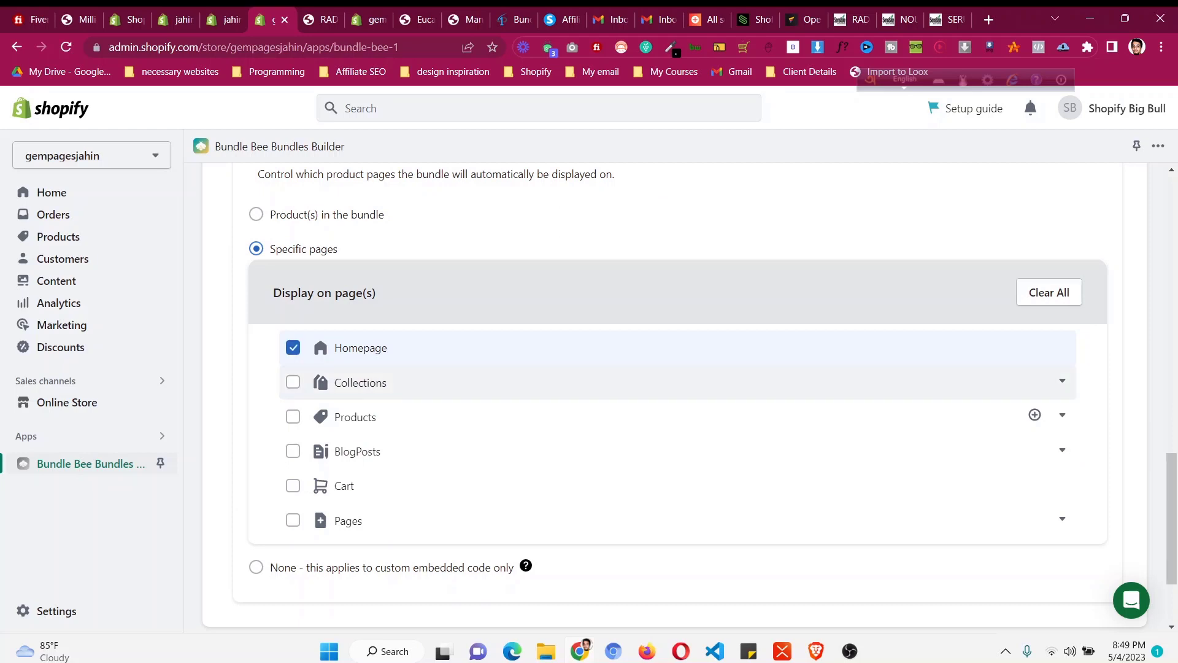
click(293, 348)
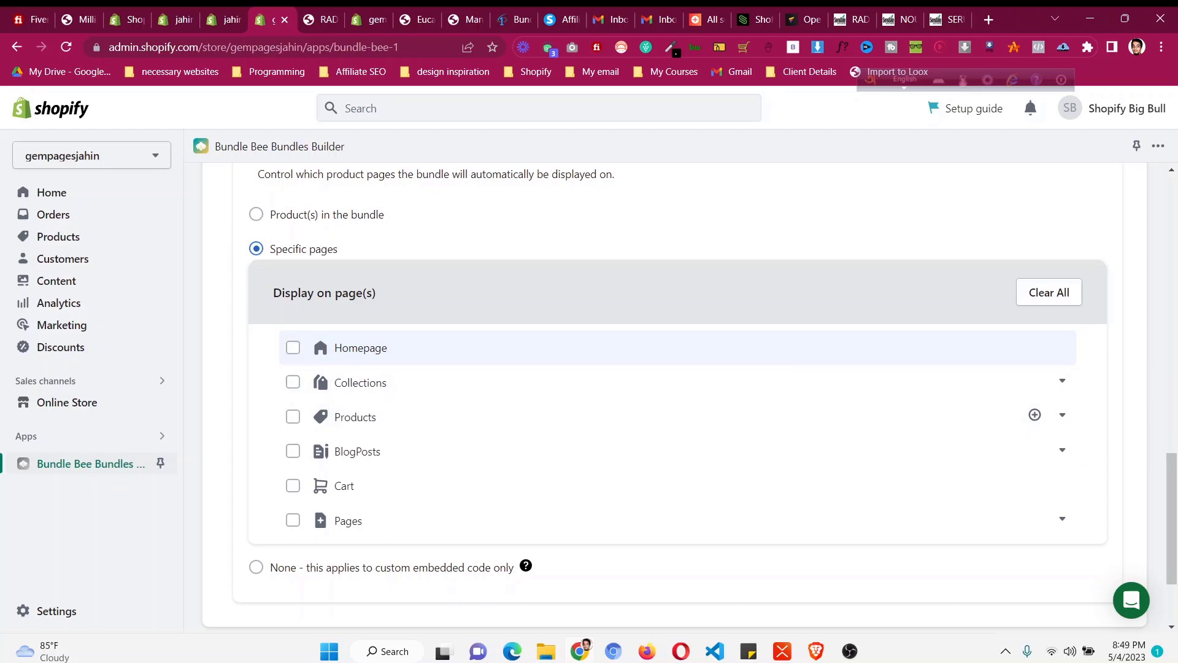
Step: Set the Bundle Display to None for custom embedded code only, and advance through the bundle setup to the Launch Bundle stage
scroll(675, 399, down, 2)
click(256, 437)
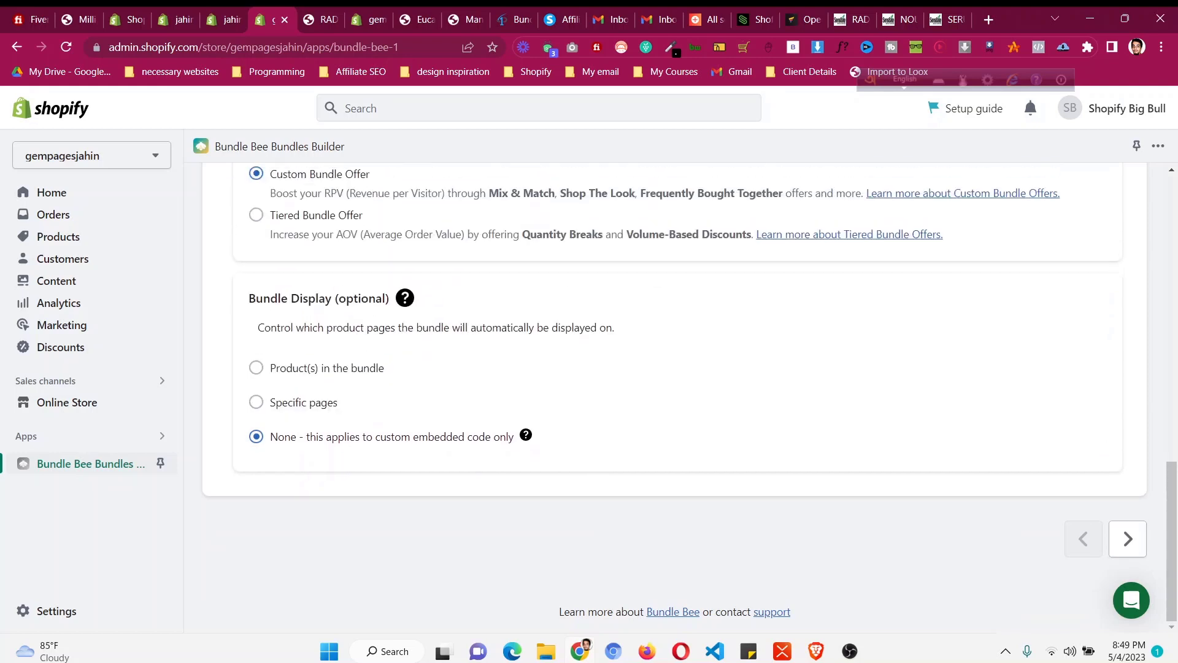
click(1128, 538)
scroll(675, 399, up, 8)
scroll(675, 399, down, 10)
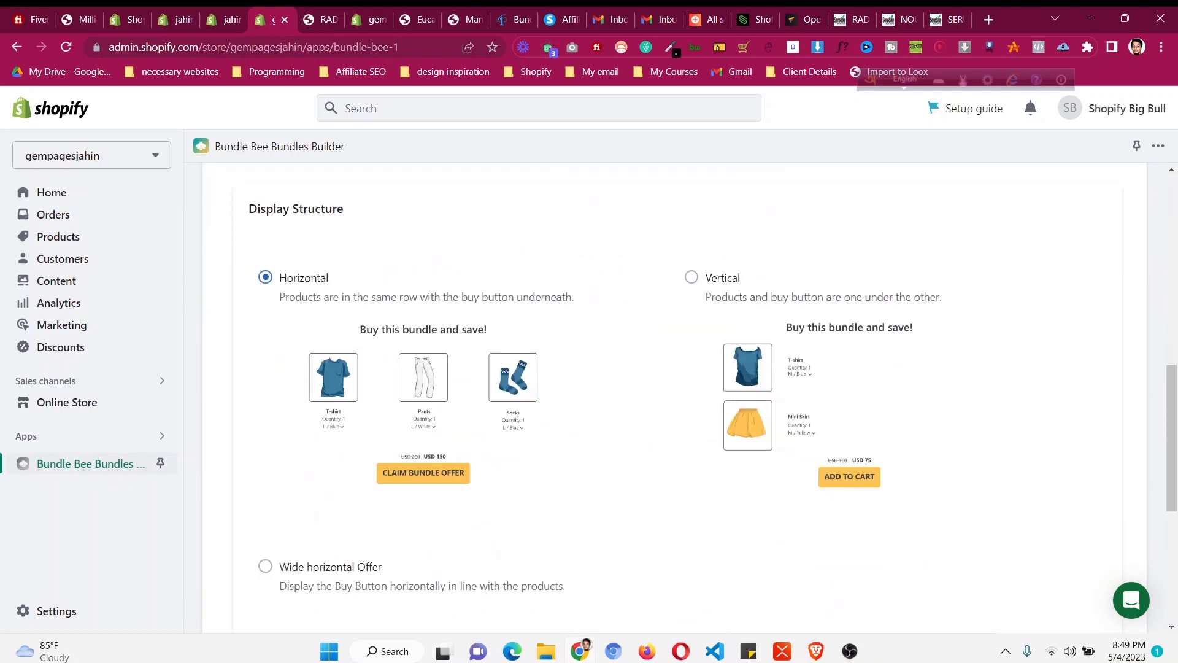
click(1128, 538)
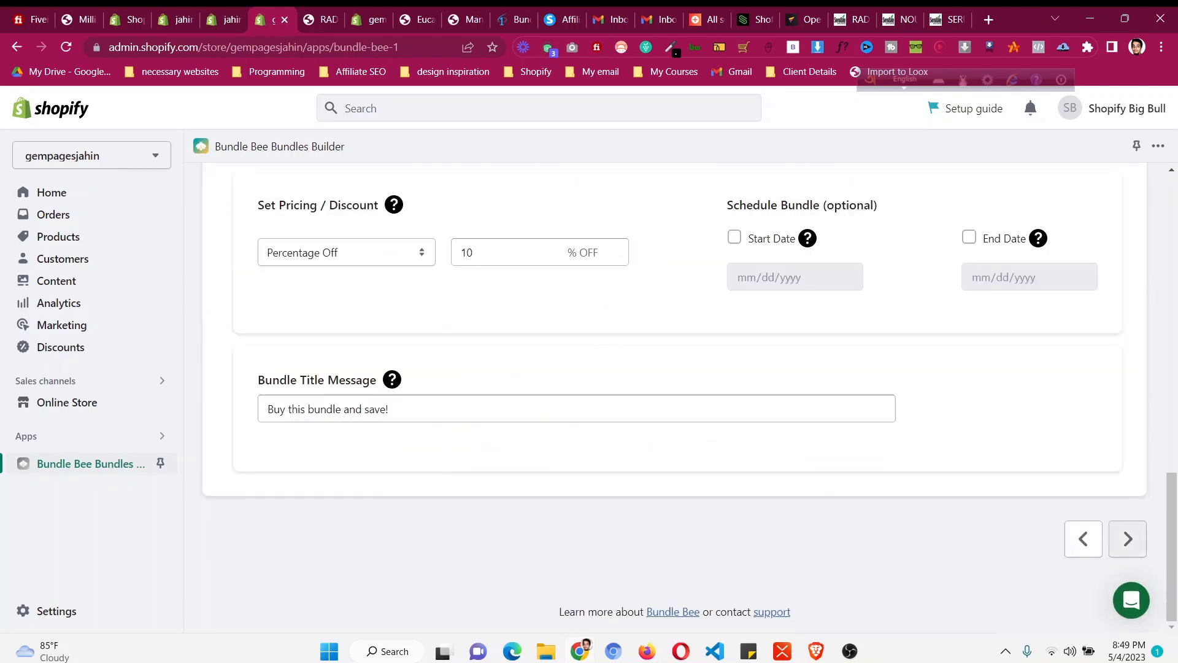
click(1127, 538)
click(1128, 538)
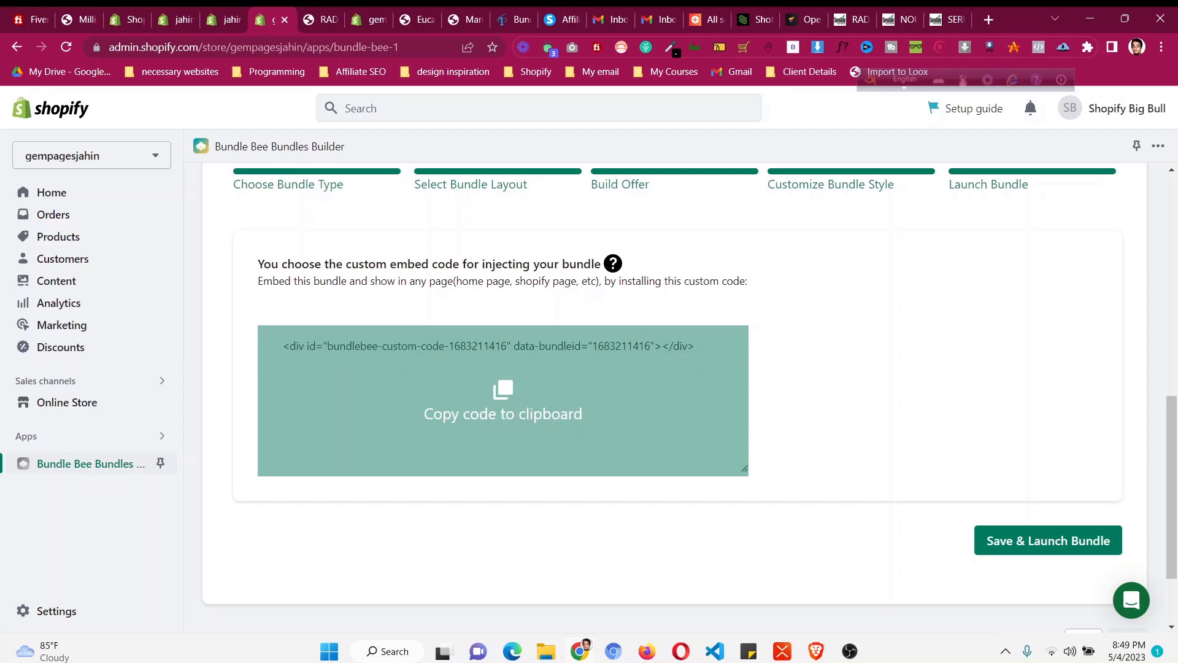
Step: Copy the bundle's custom embed code to the clipboard, and save and launch the bundle
triple_click(439, 414)
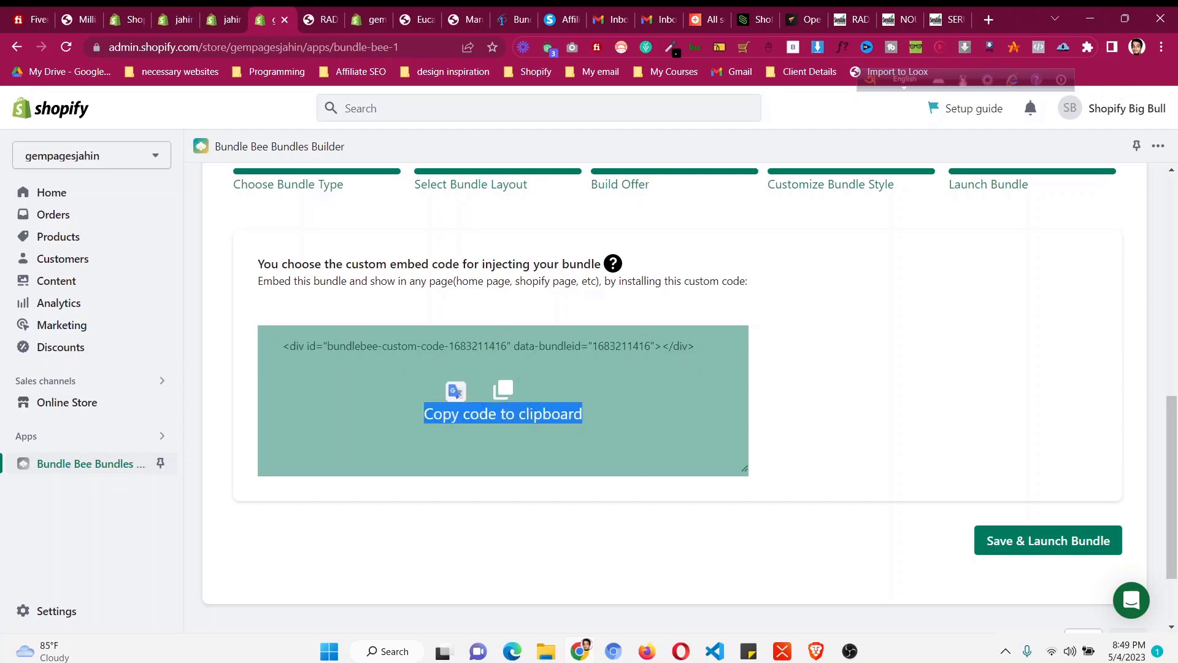
click(550, 414)
double_click(550, 414)
triple_click(527, 413)
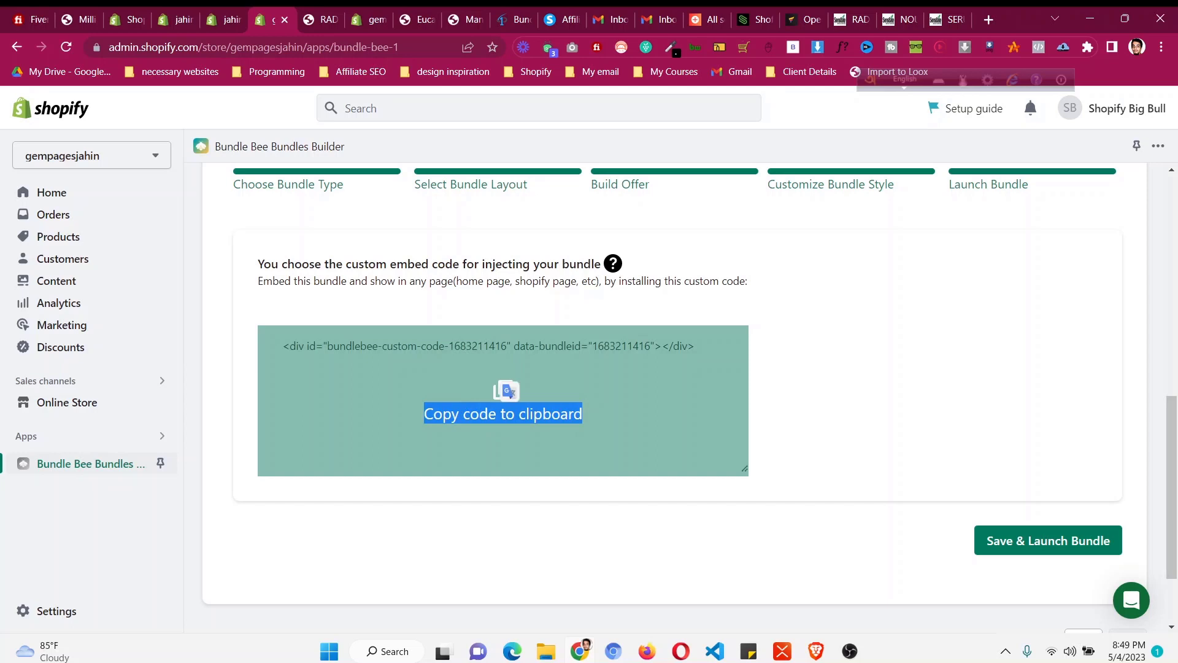
click(526, 414)
click(1047, 540)
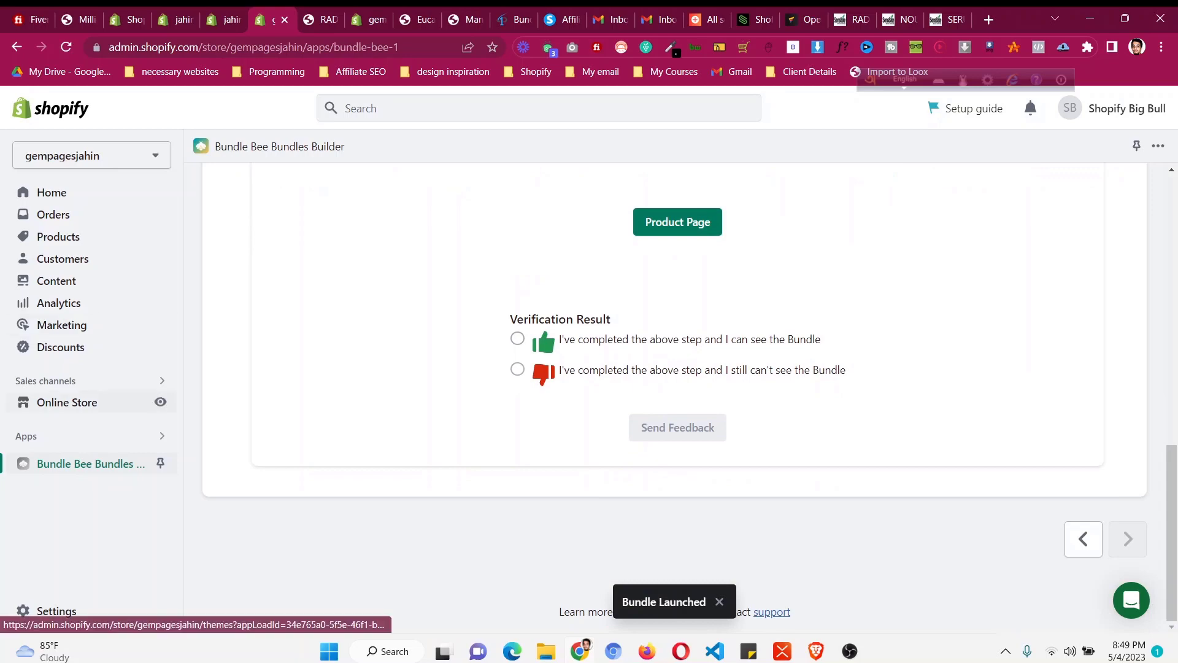
Step: Open the Dawn theme for customization and follow View all in the home page's Featured products section to the full collection
click(67, 402)
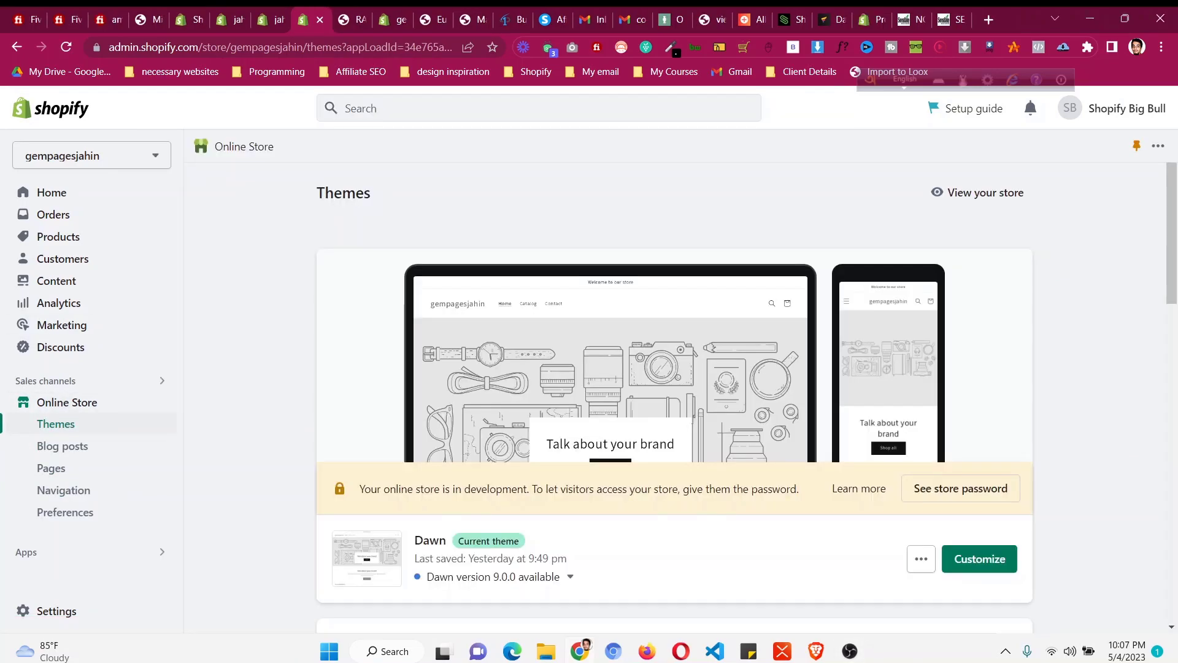
click(980, 558)
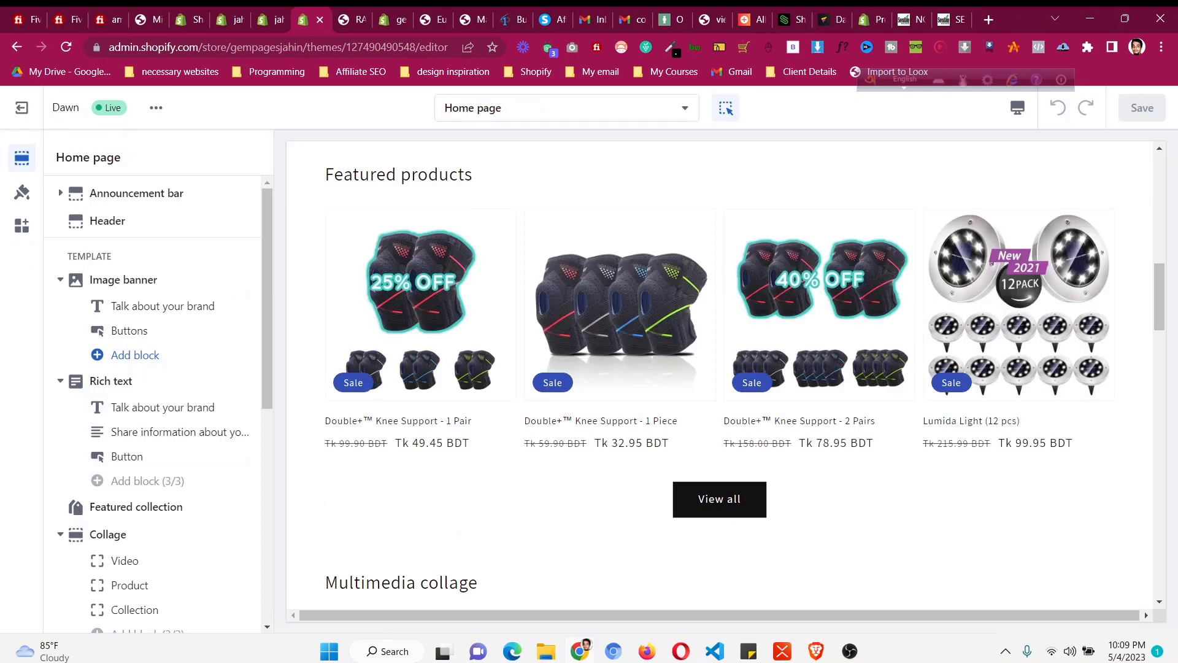
scroll(720, 368, down, 10)
scroll(719, 399, up, 5)
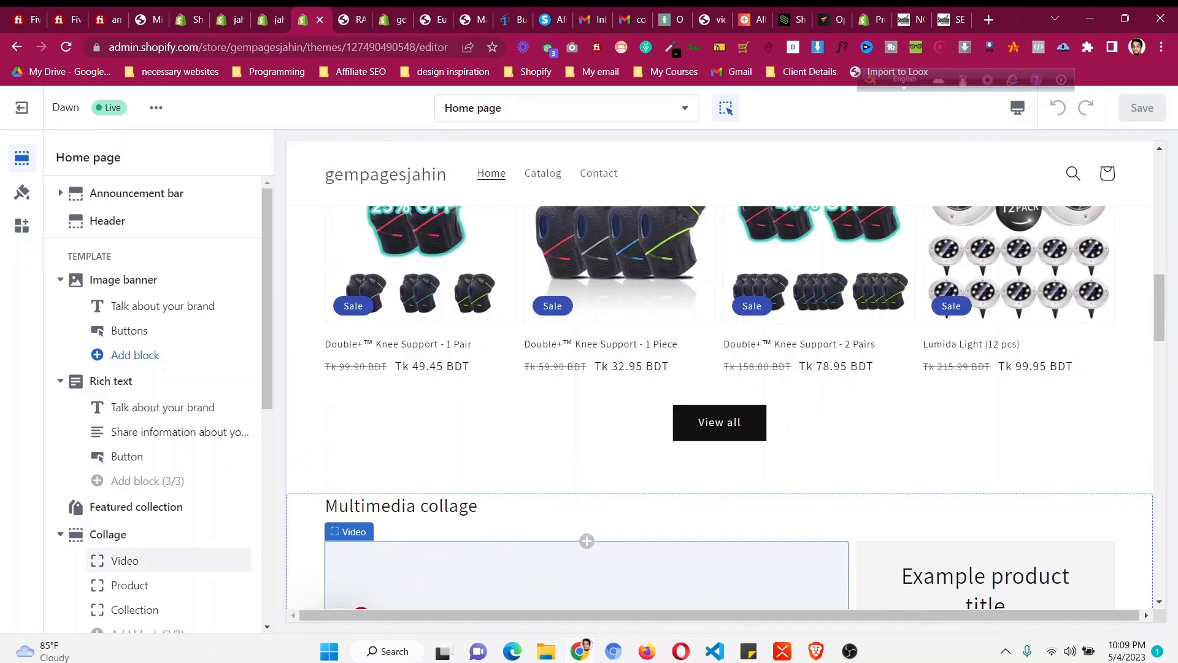
click(720, 436)
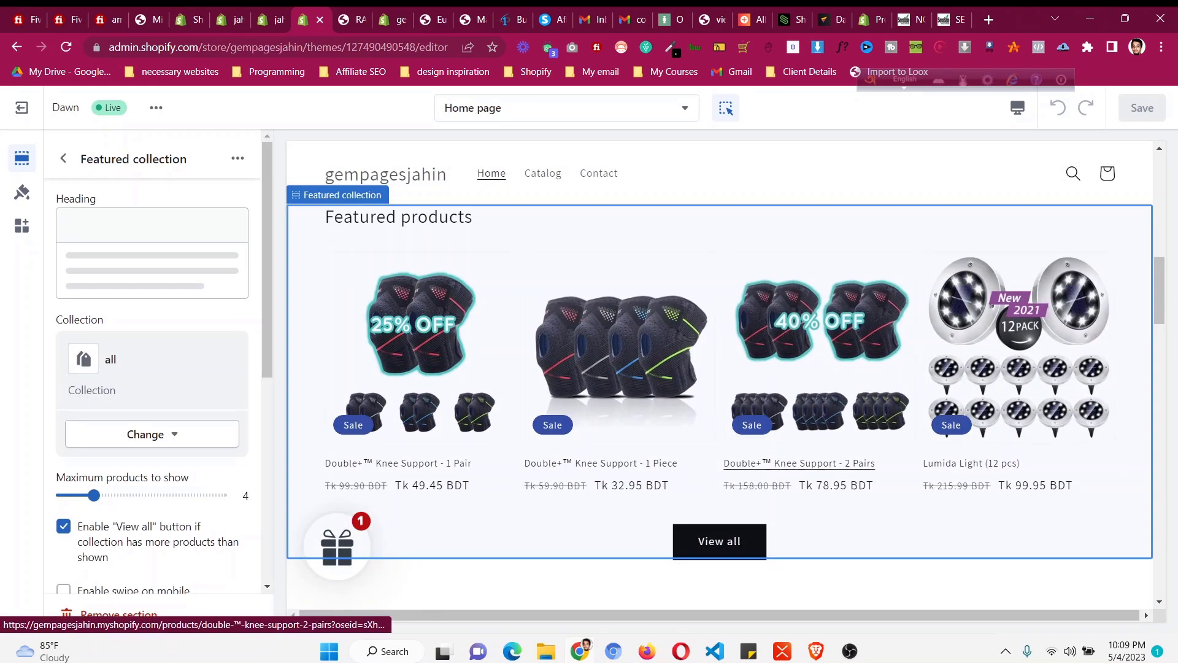
click(720, 539)
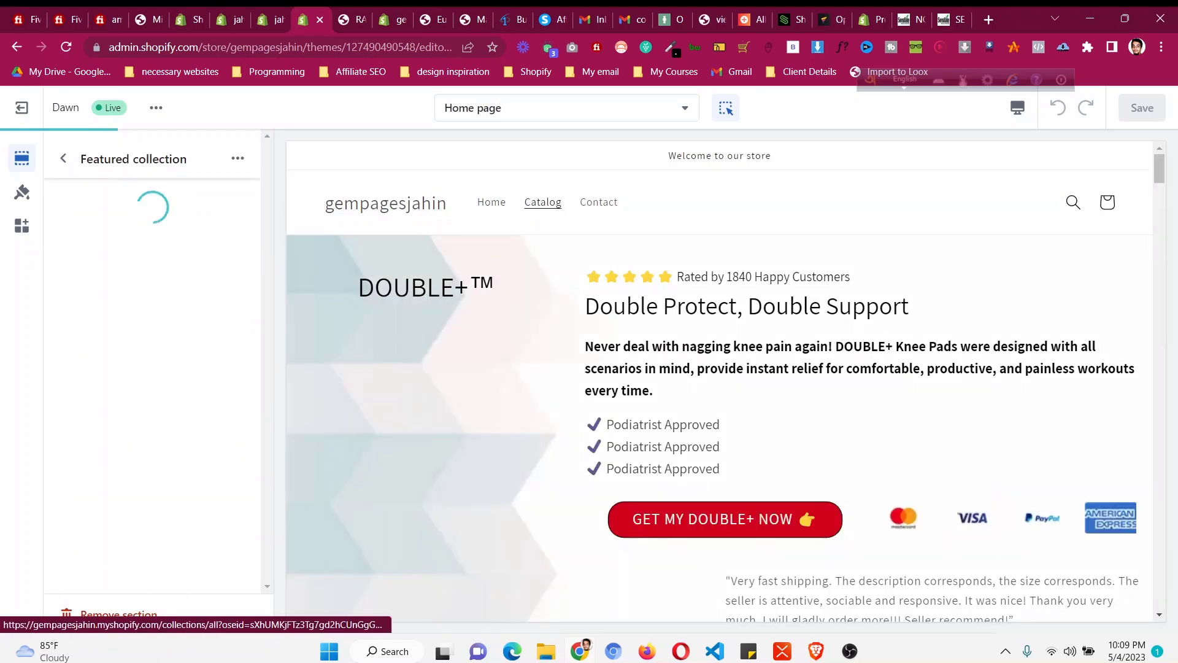
scroll(719, 374, down, 7)
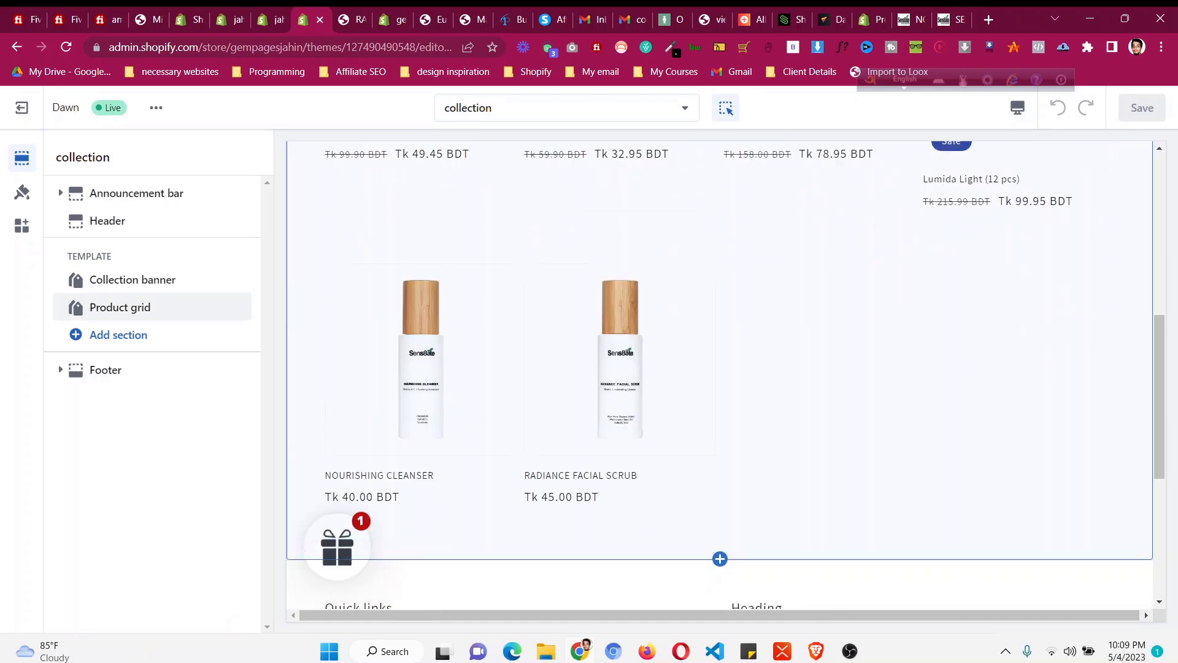
click(120, 307)
click(397, 397)
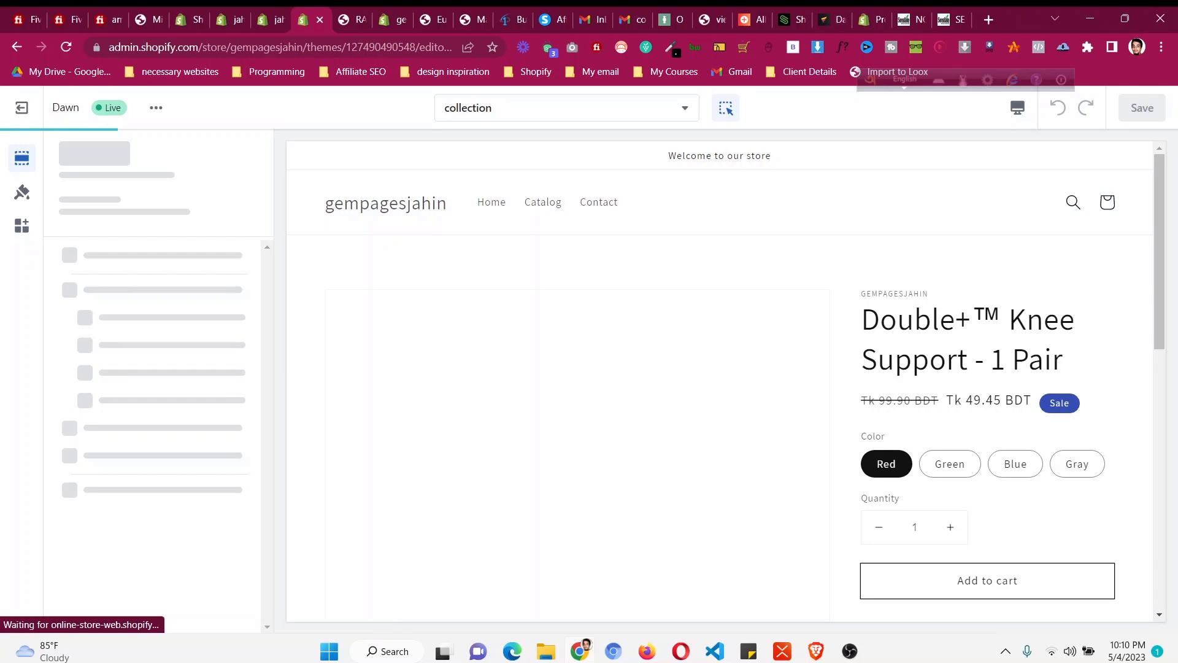
click(542, 202)
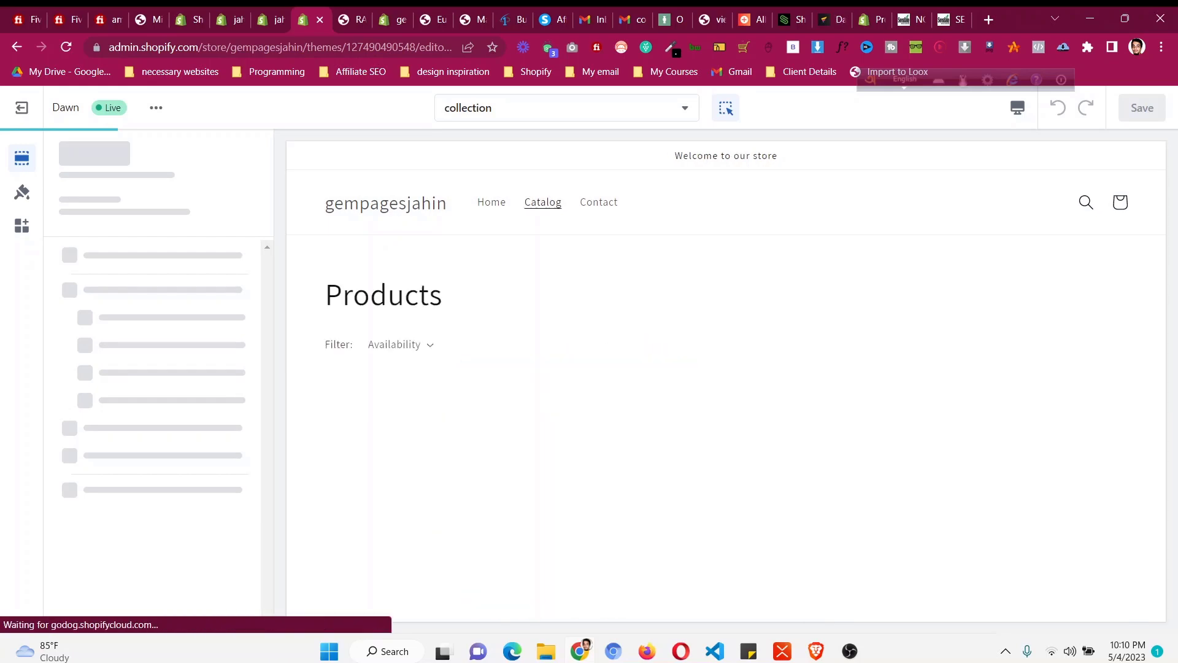
Step: Open the RADIANCE FACIAL SCRUB product page from the catalog in the theme preview
scroll(726, 375, down, 5)
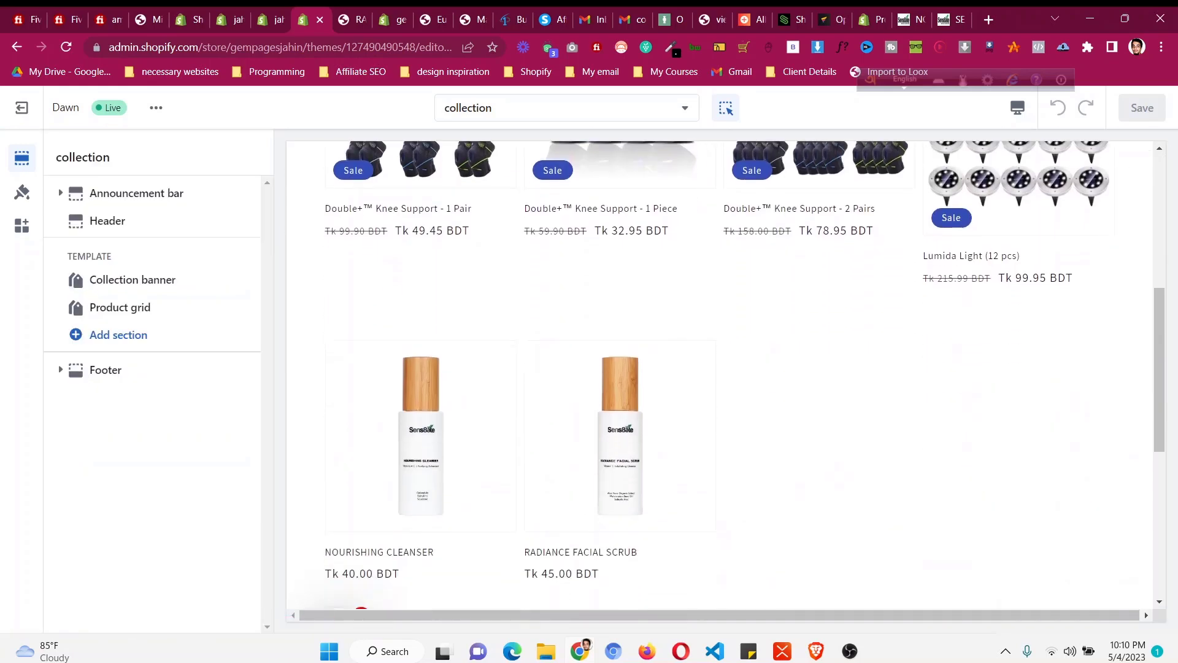
scroll(726, 374, down, 3)
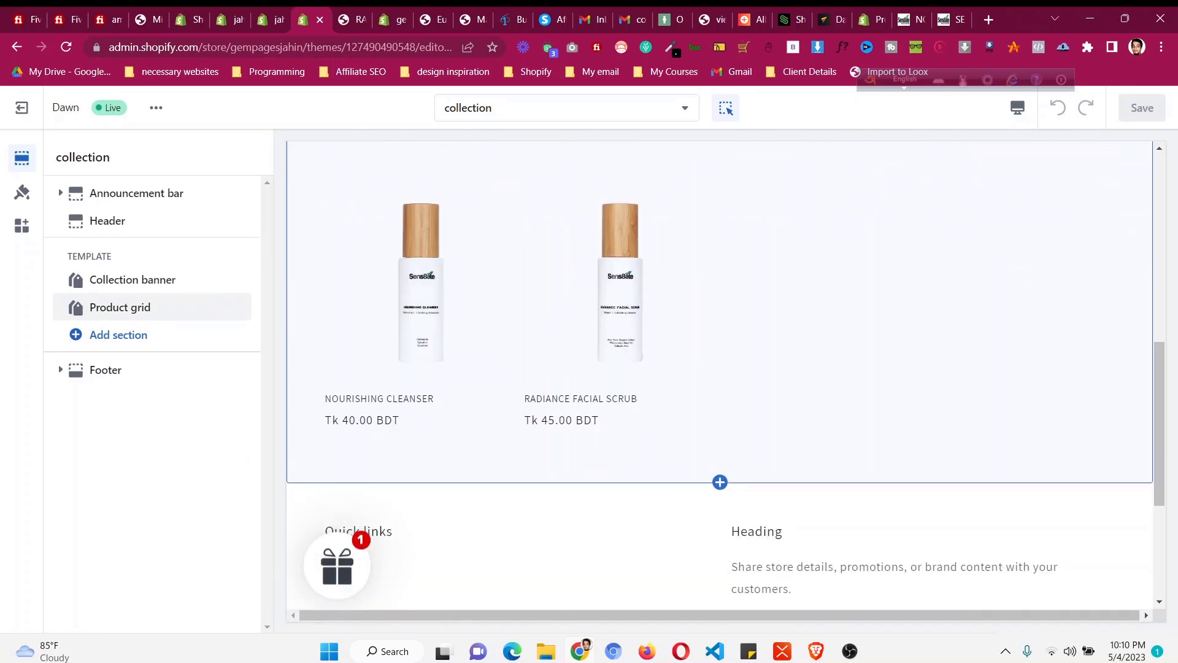
scroll(725, 374, down, 3)
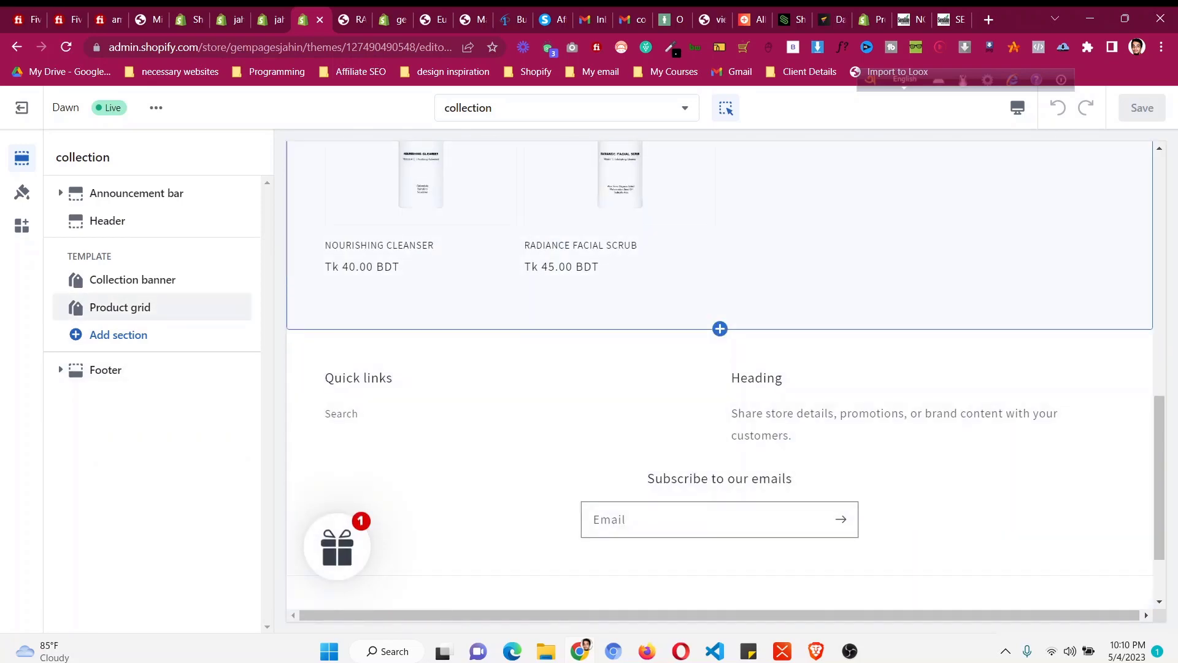
click(620, 258)
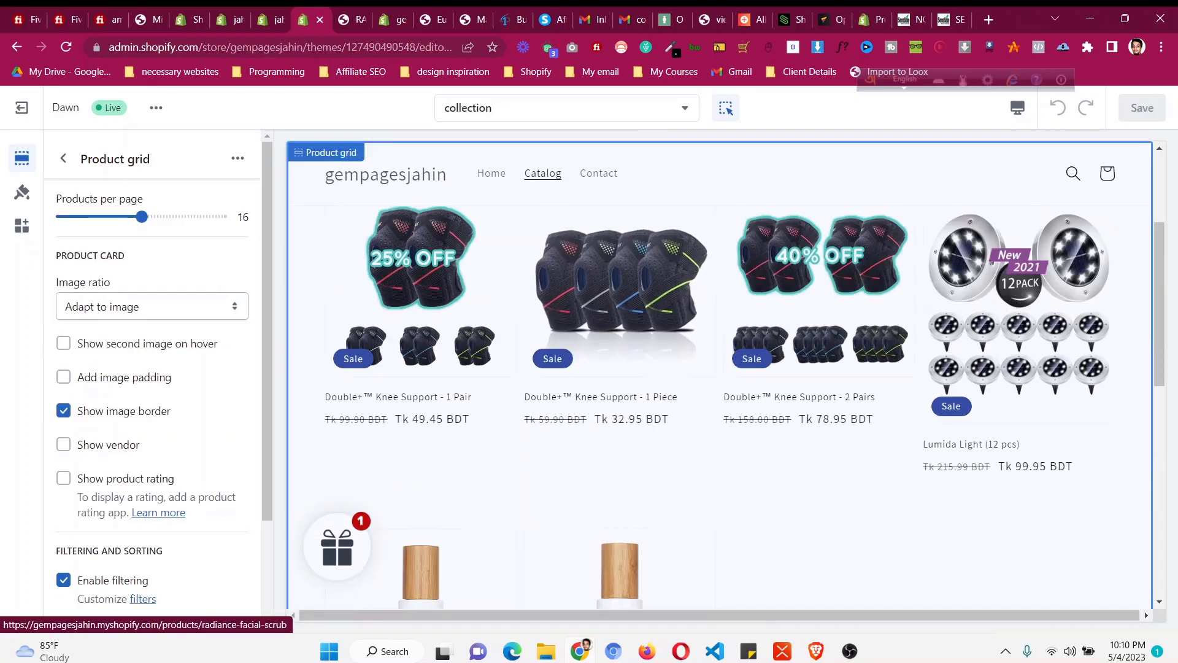
scroll(620, 553, down, 1)
click(619, 540)
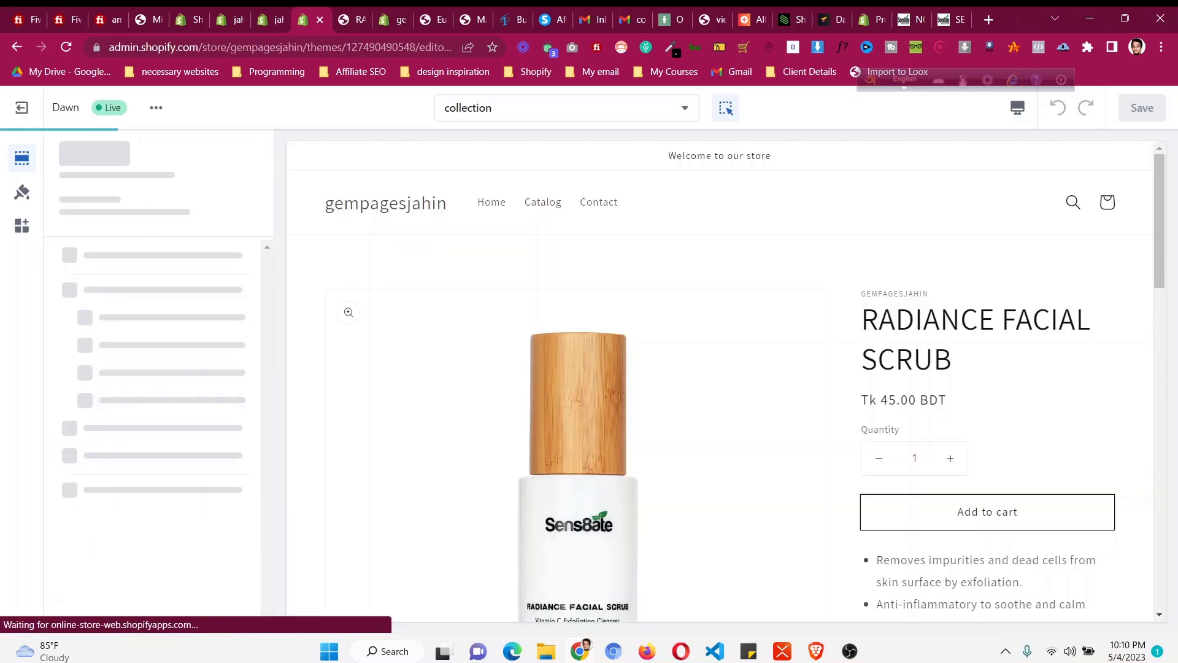
Step: Add an Image with text section after the existing Custom Liquid section in the Default product template
scroll(719, 380, down, 6)
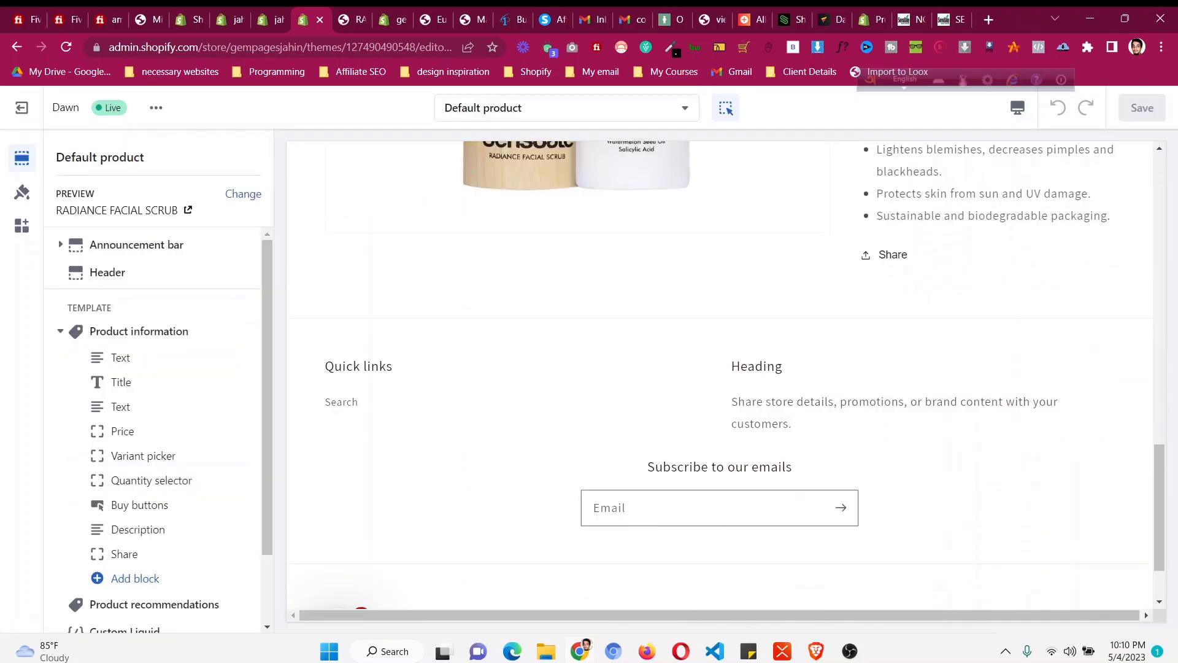
scroll(152, 429, down, 2)
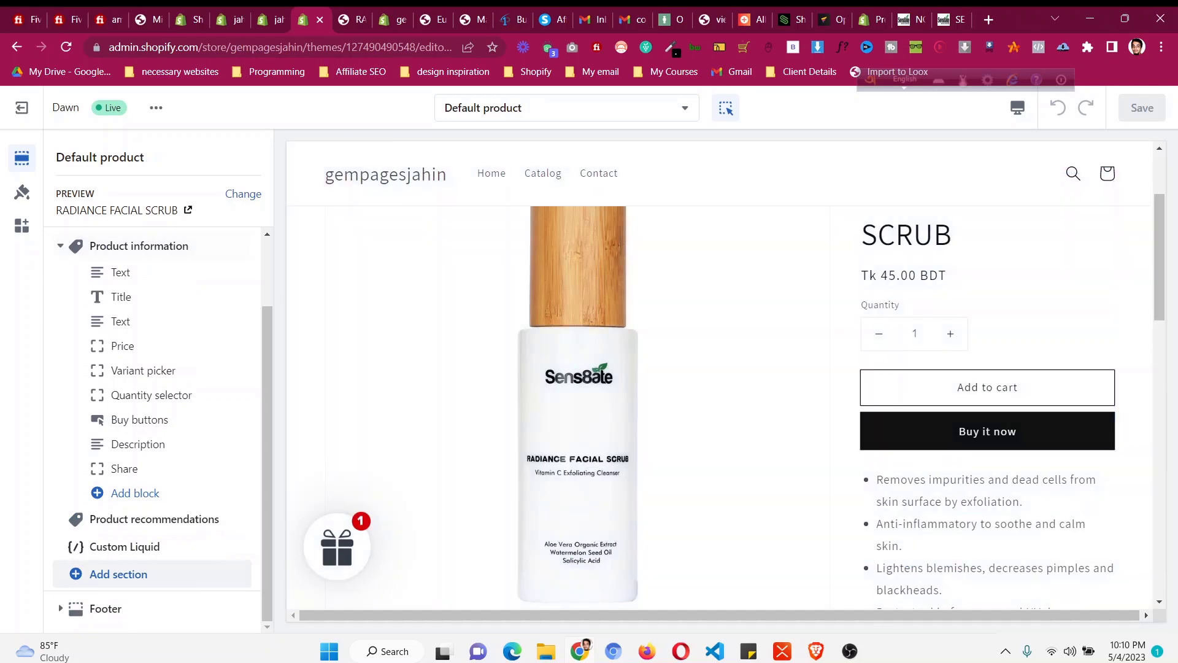
scroll(720, 375, down, 9)
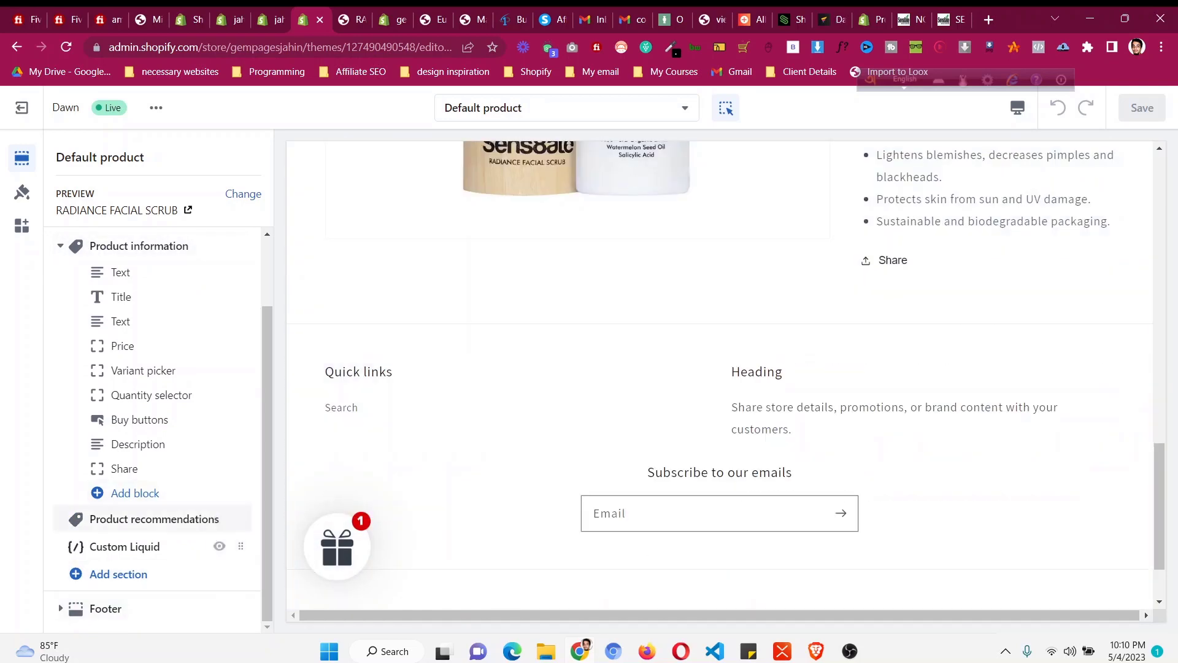
click(119, 574)
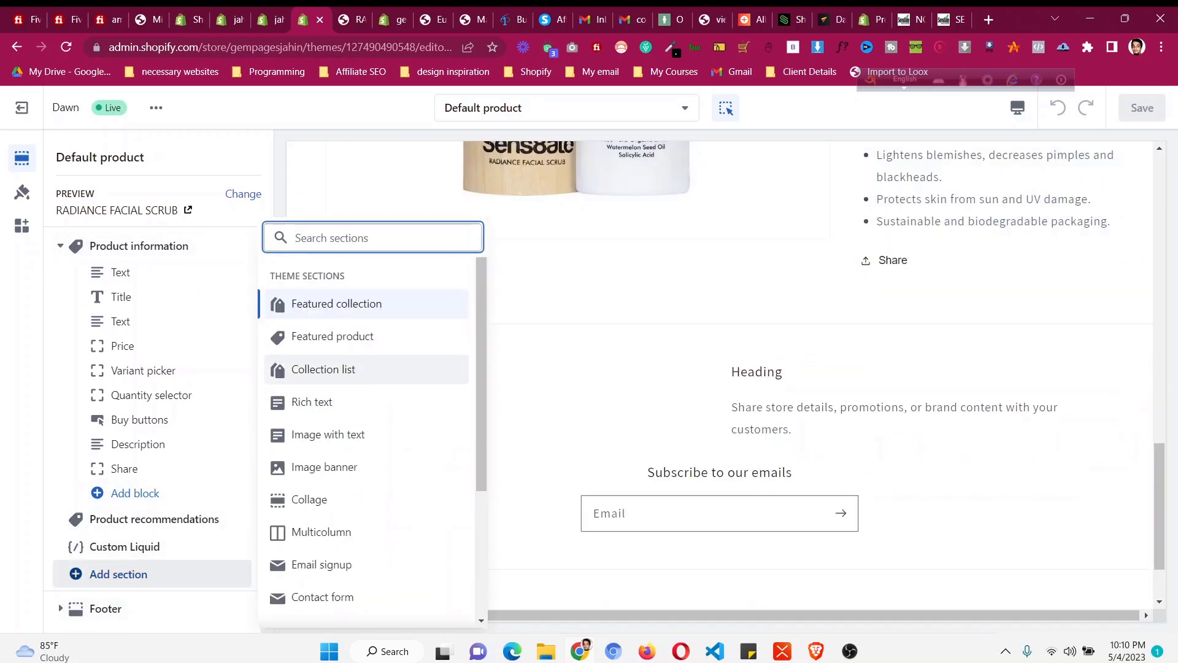
click(327, 434)
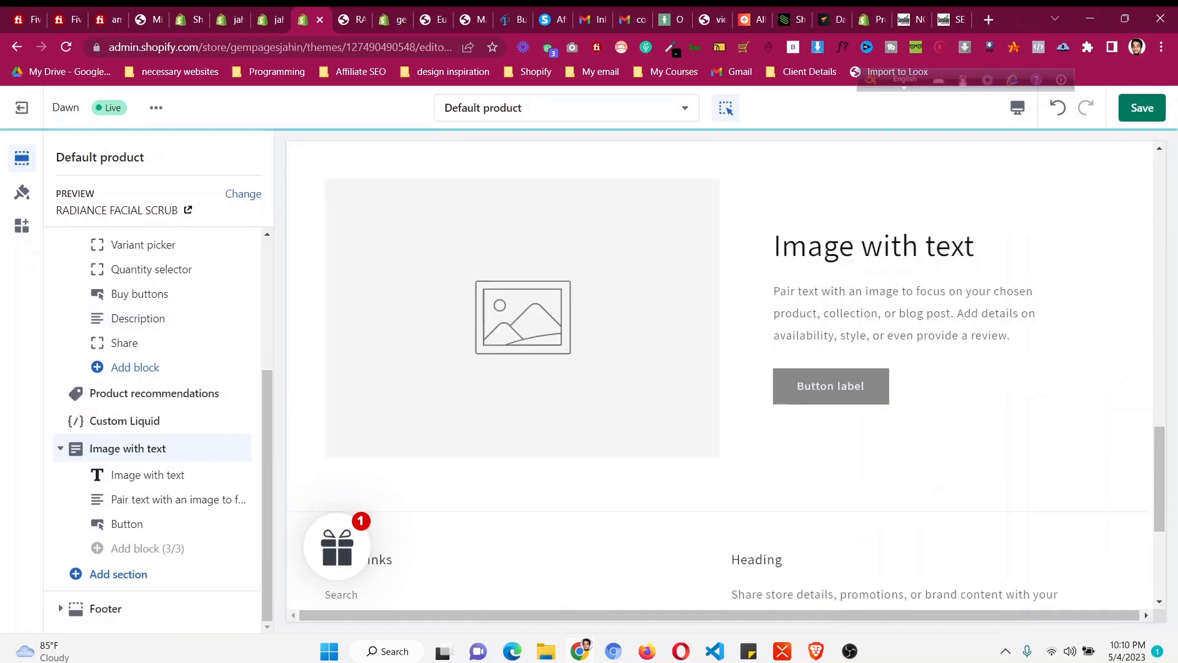
Step: Add another Custom Liquid section below the Image with text section, just above the footer
click(119, 574)
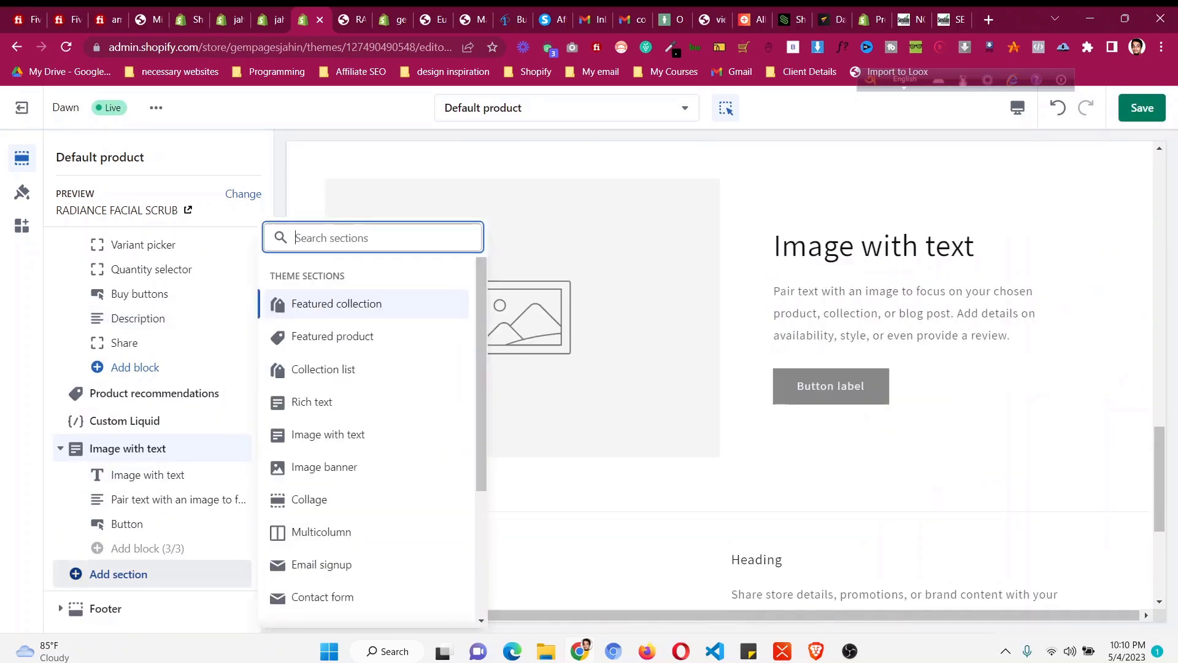
scroll(368, 430, down, 10)
click(325, 371)
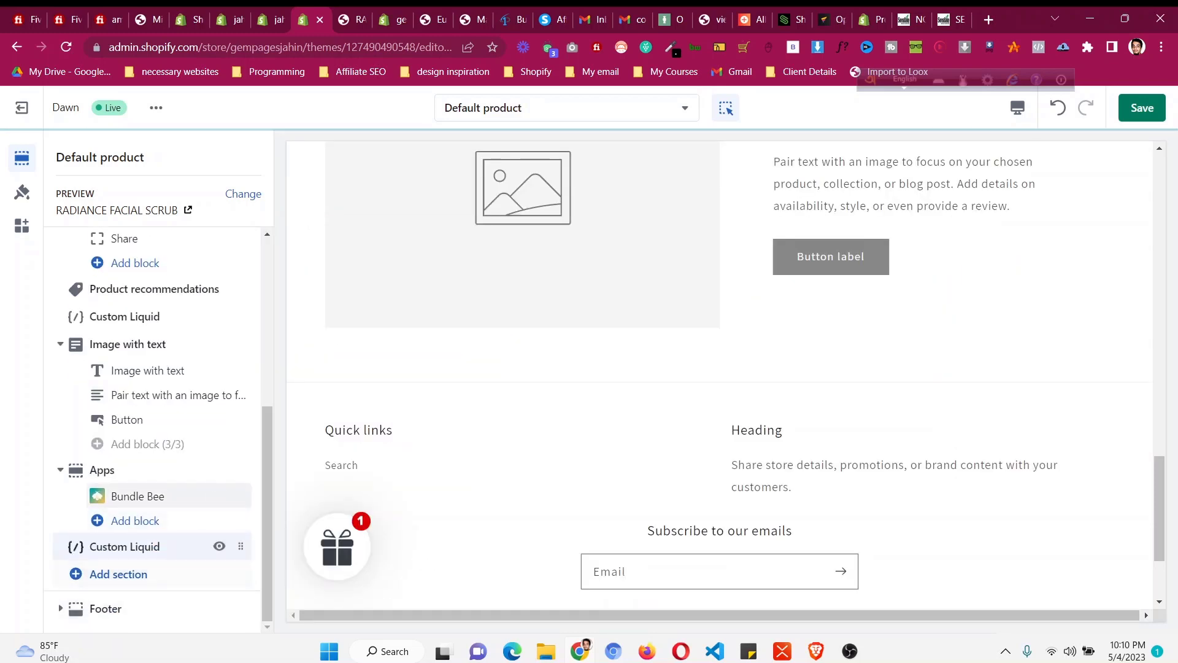
click(122, 544)
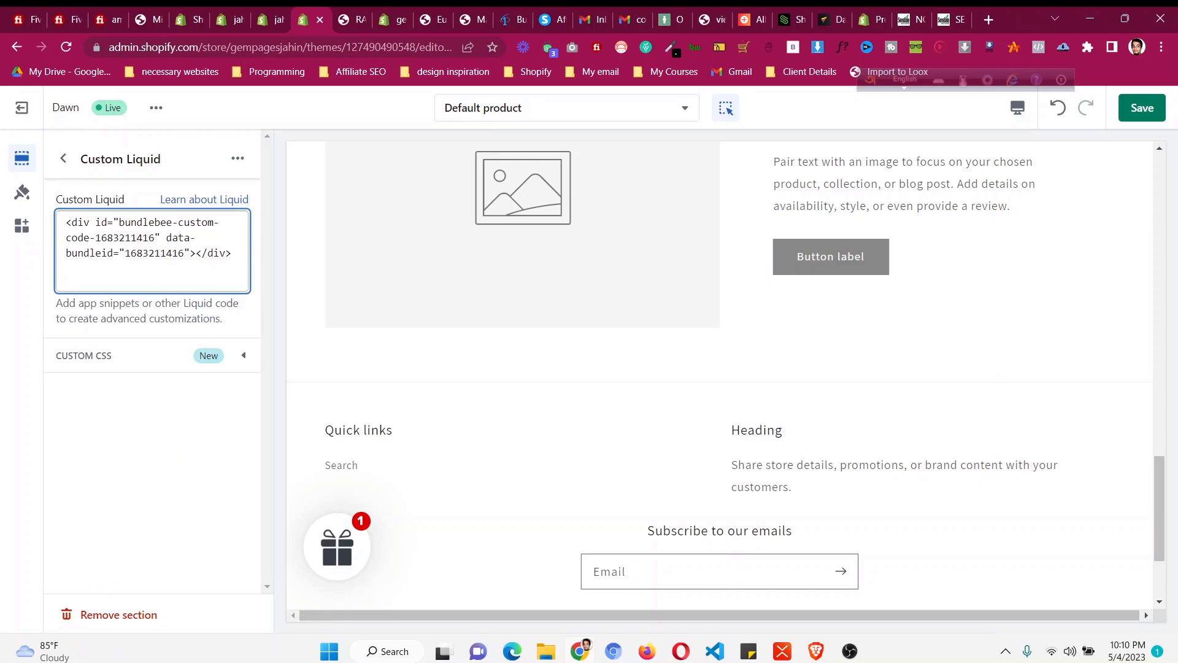
click(154, 252)
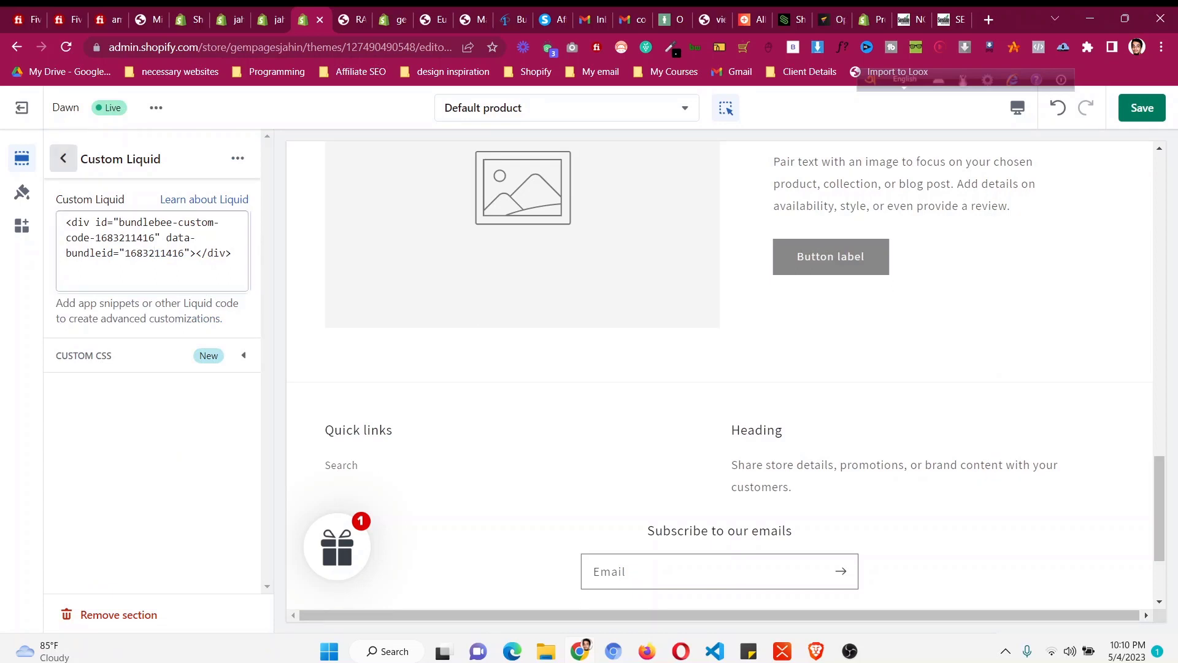
click(63, 158)
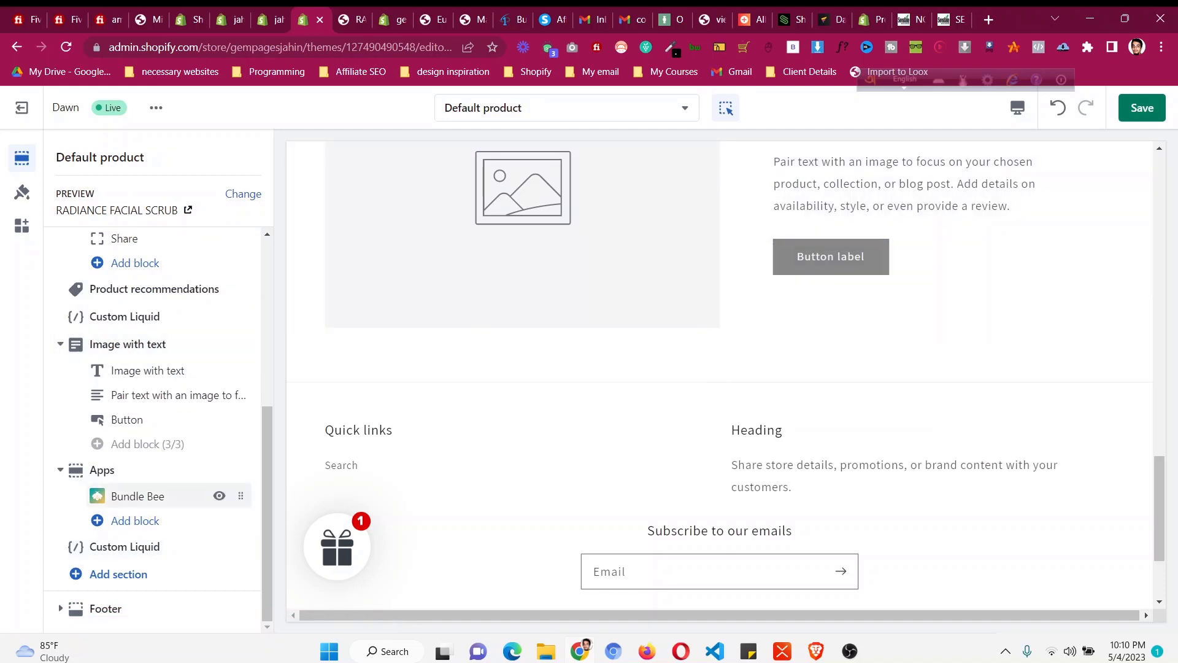
key(ctrl+s)
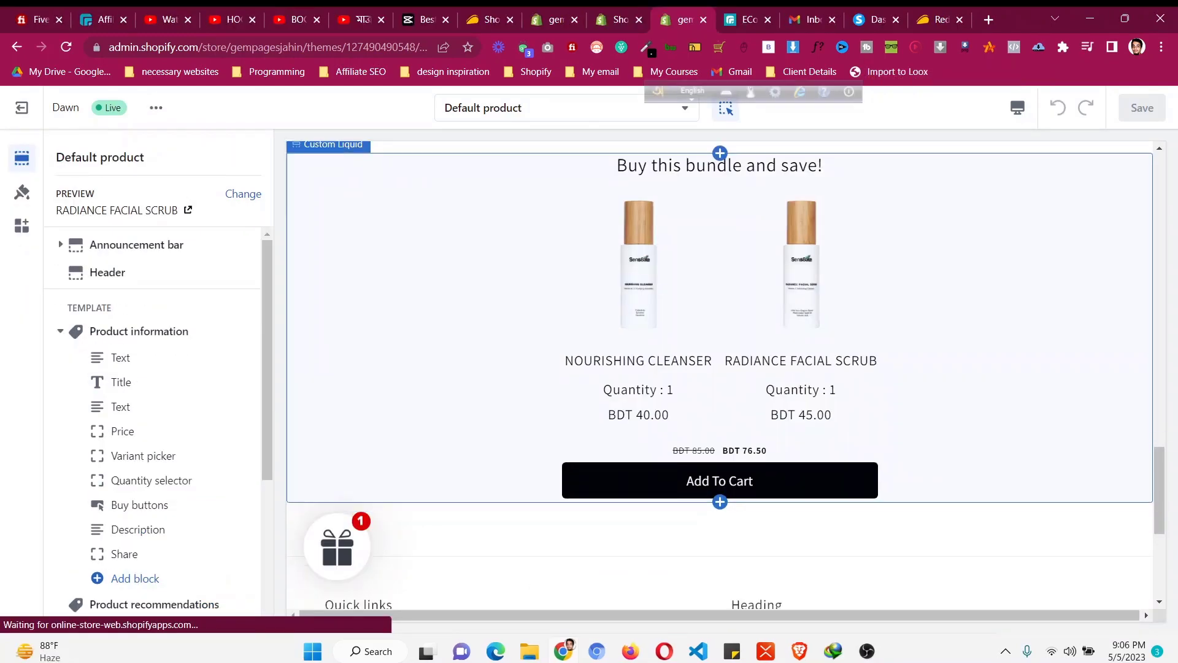
Step: Check the embedded bundle in the product preview, leave the theme editor, and open the Bundle Bee Bundles Builder app
scroll(154, 466, down, 4)
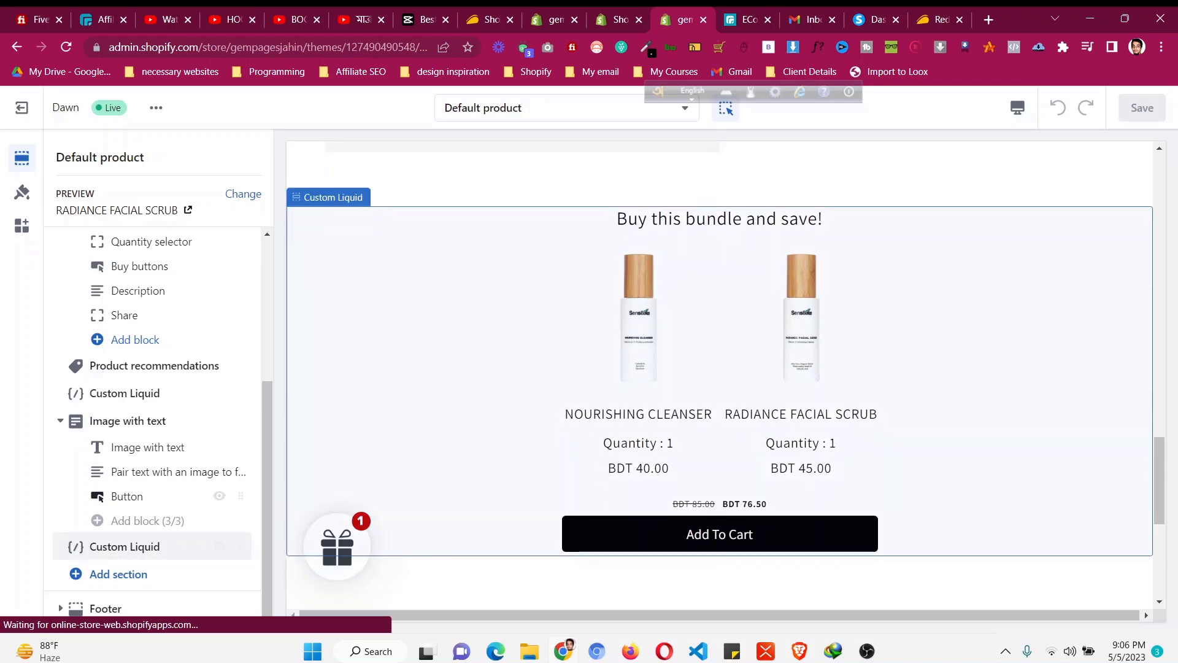
click(22, 107)
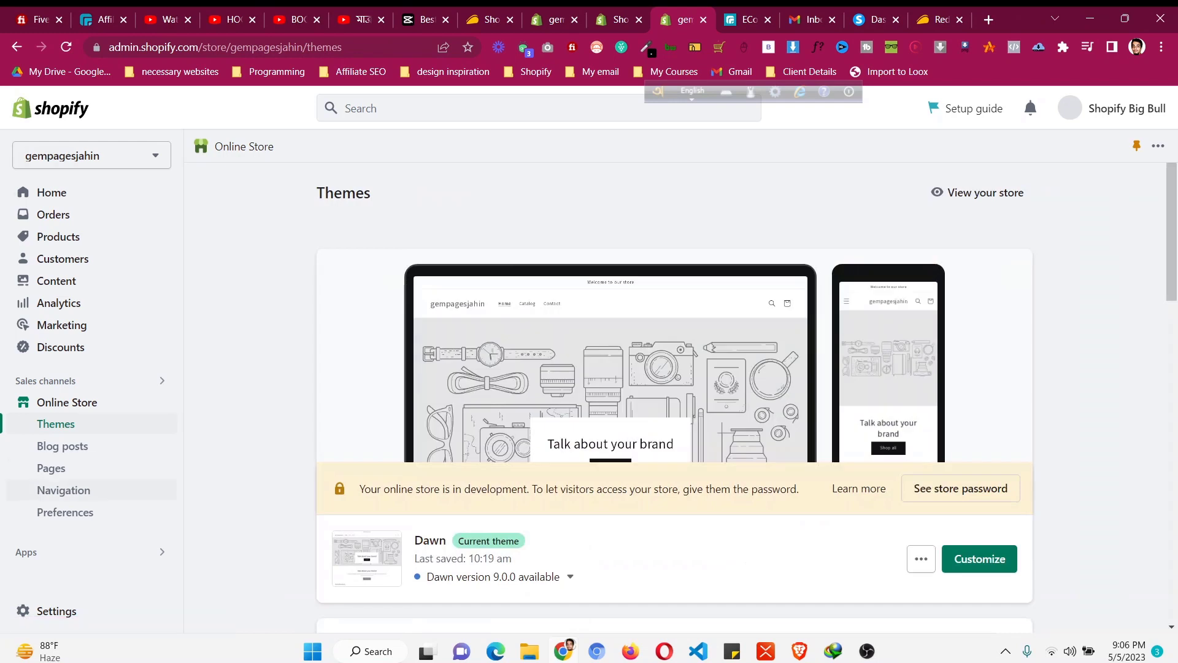
click(25, 551)
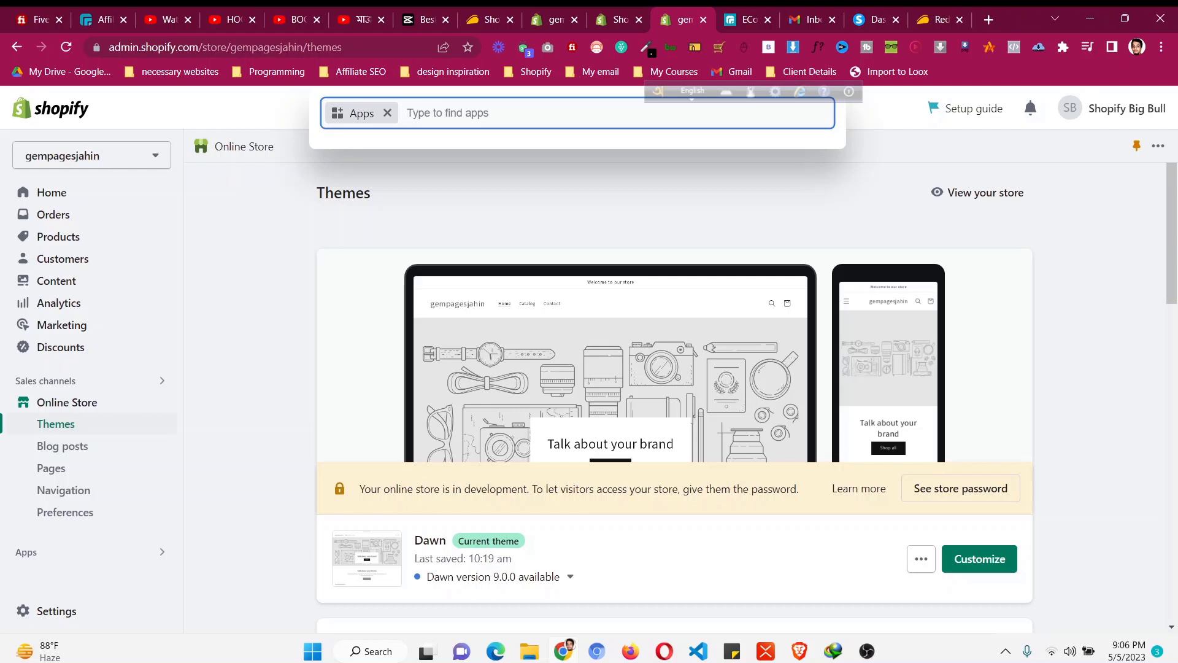
click(59, 236)
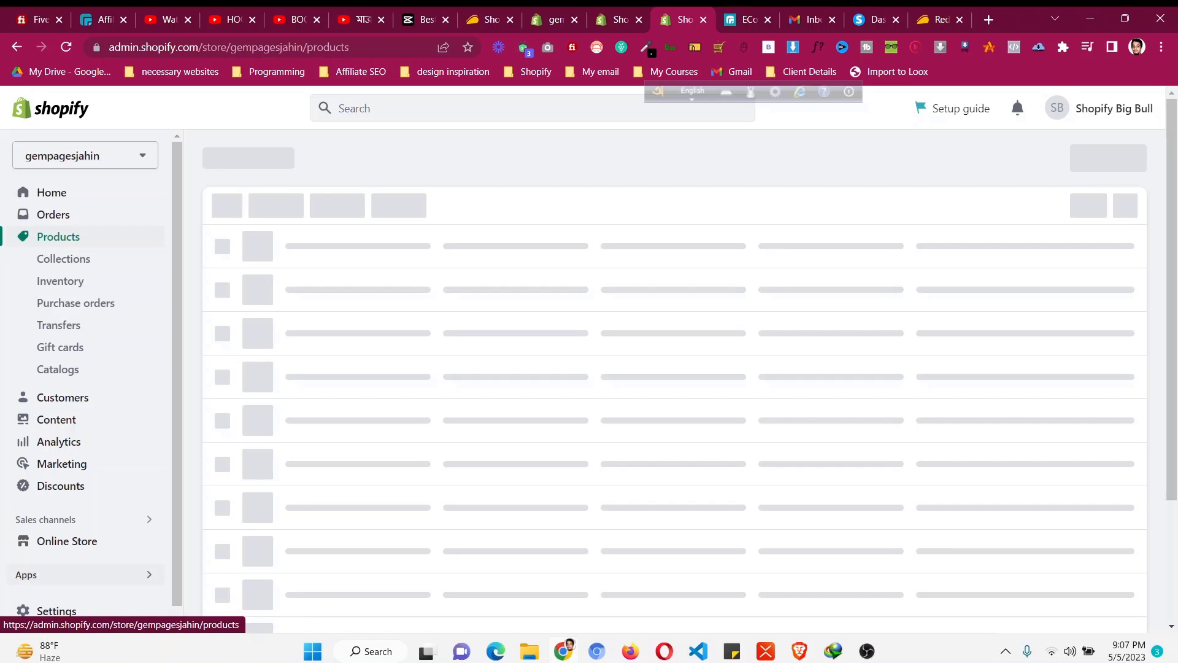
click(37, 574)
click(420, 197)
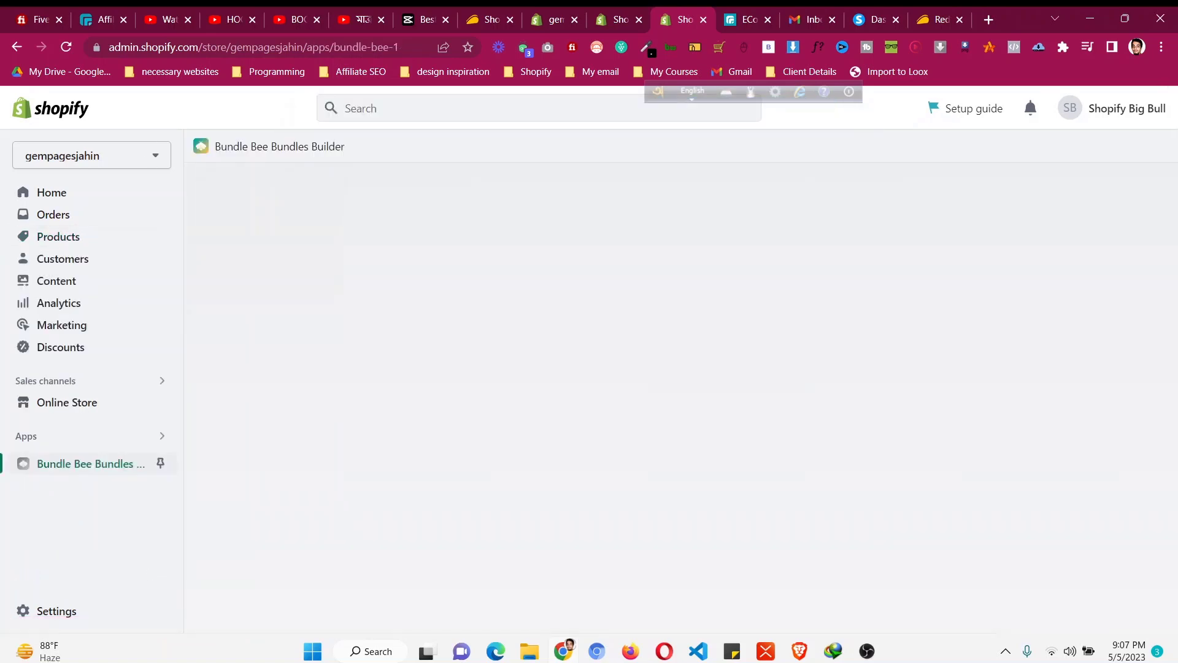